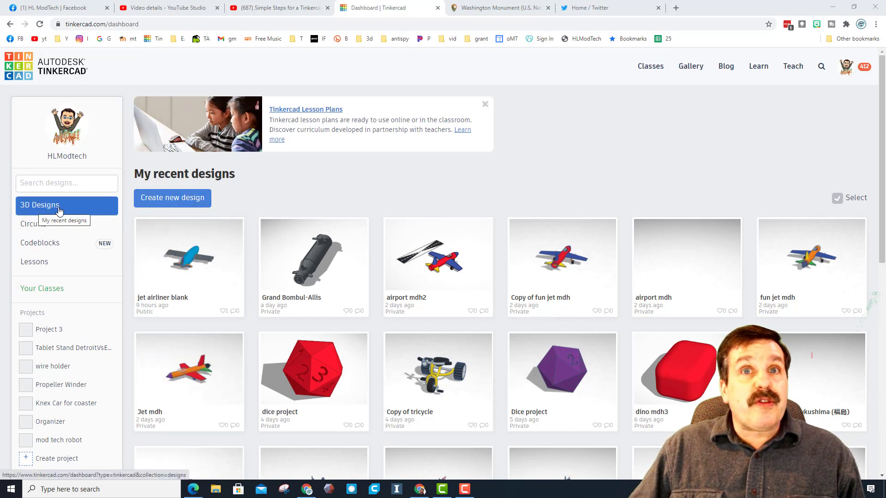
Create a new 3D design and name it "jet airliner mdh2".
click(180, 199)
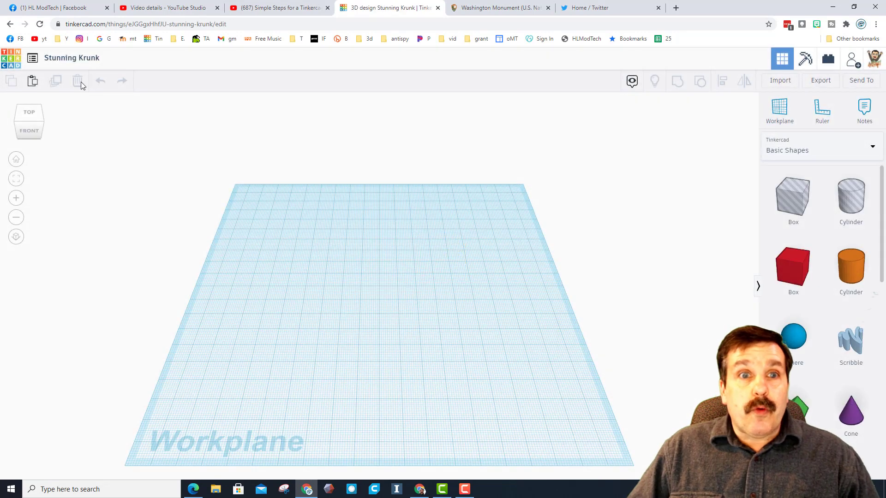
click(73, 59)
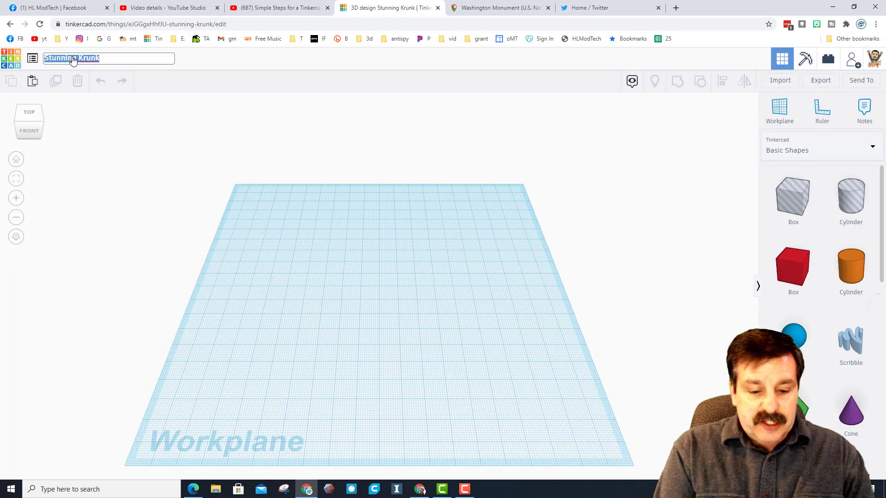
text(jet airliner)
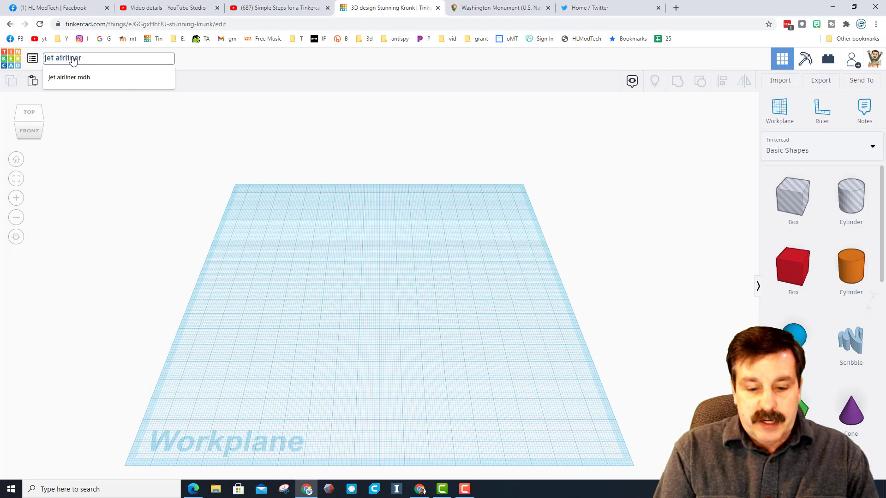
text( mdh2)
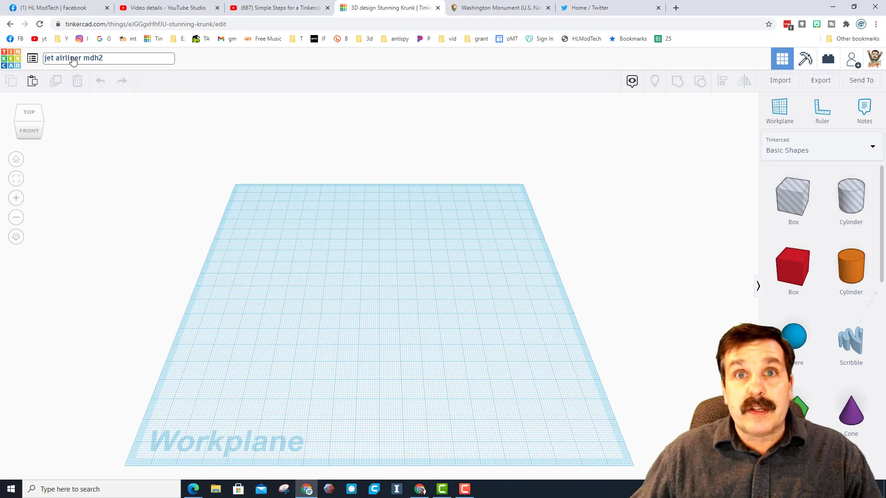
key(Return)
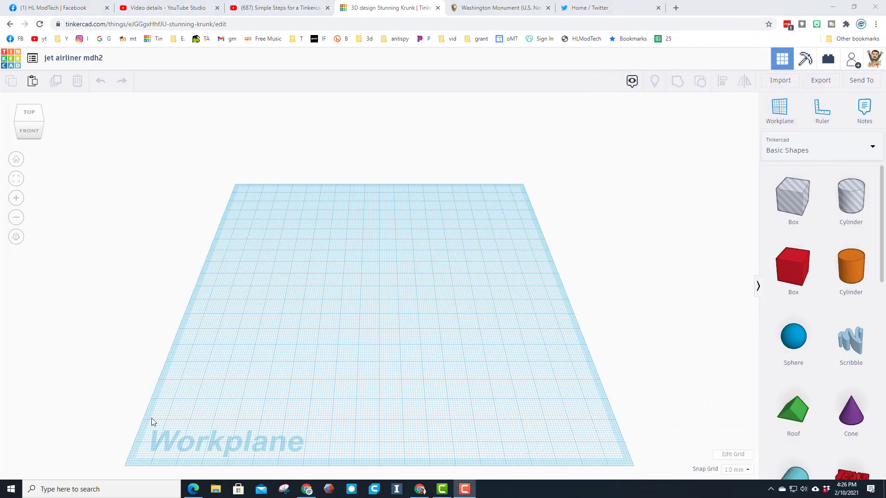
Place the saved "airliner mdh" shape from the Shapes Collection in the middle of the workplane.
click(809, 148)
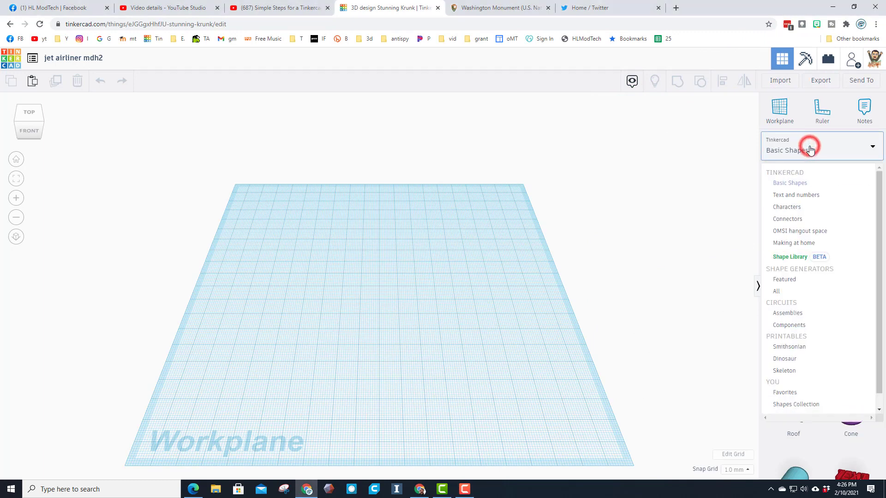
click(789, 404)
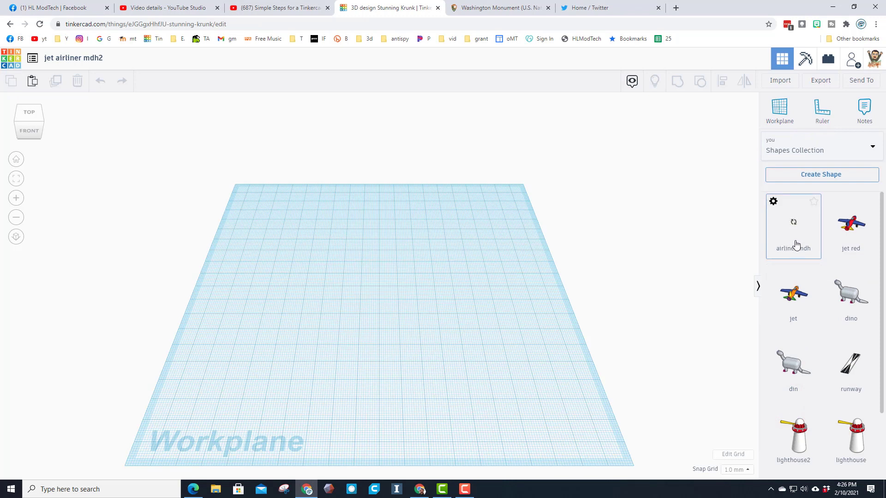
click(799, 240)
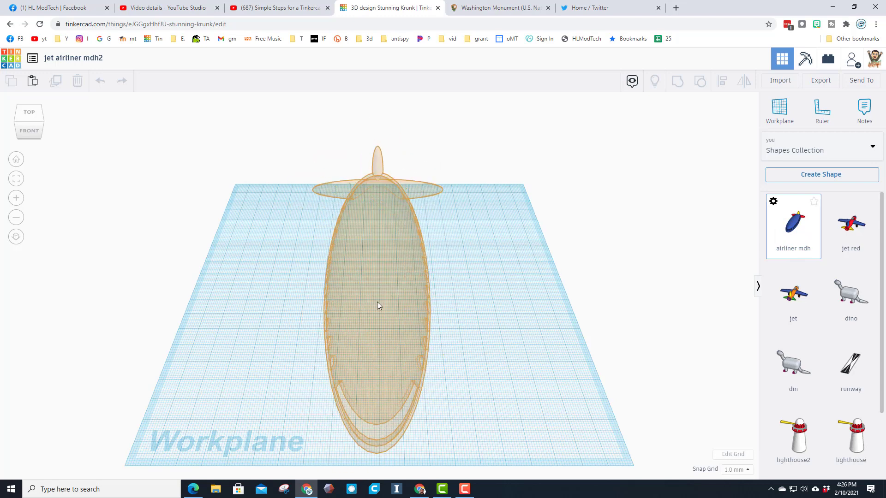
click(376, 308)
right_drag(539, 348, 331, 280)
drag(331, 278, 375, 281)
click(296, 353)
right_drag(289, 350, 447, 293)
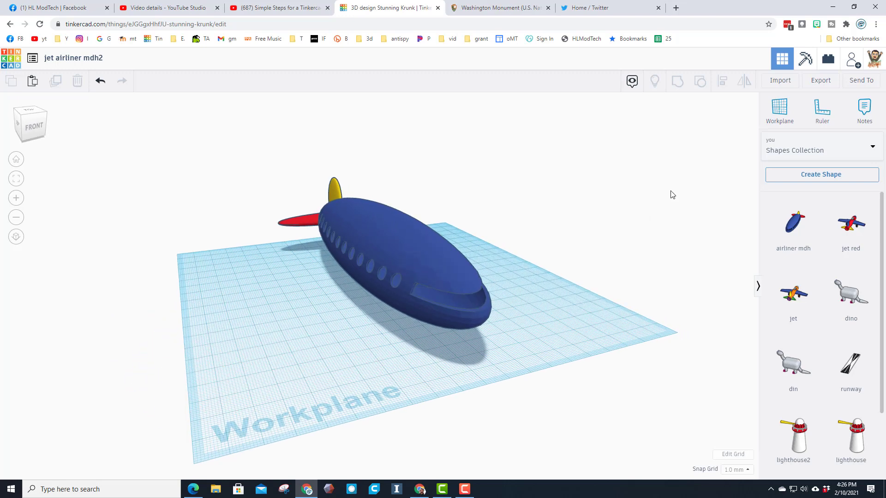
Set the workplane on the airliner's nose at the cockpit window and place a Half Sphere from the basic shapes there.
click(777, 109)
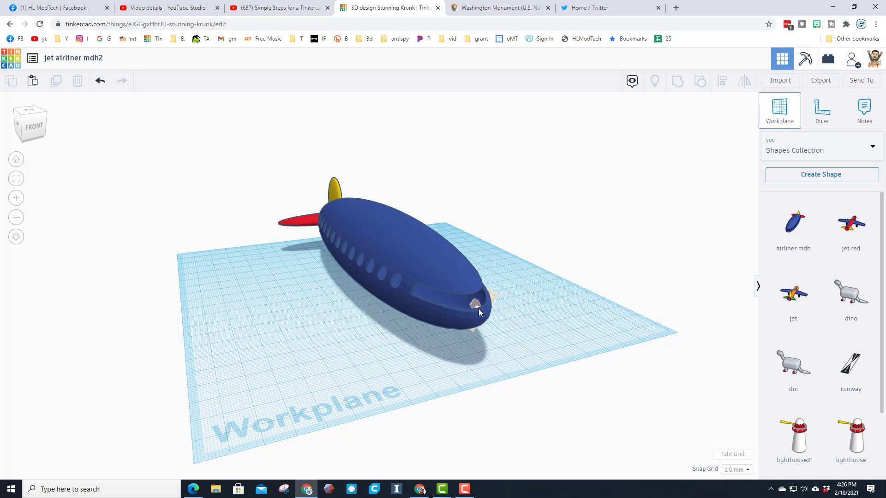
click(480, 308)
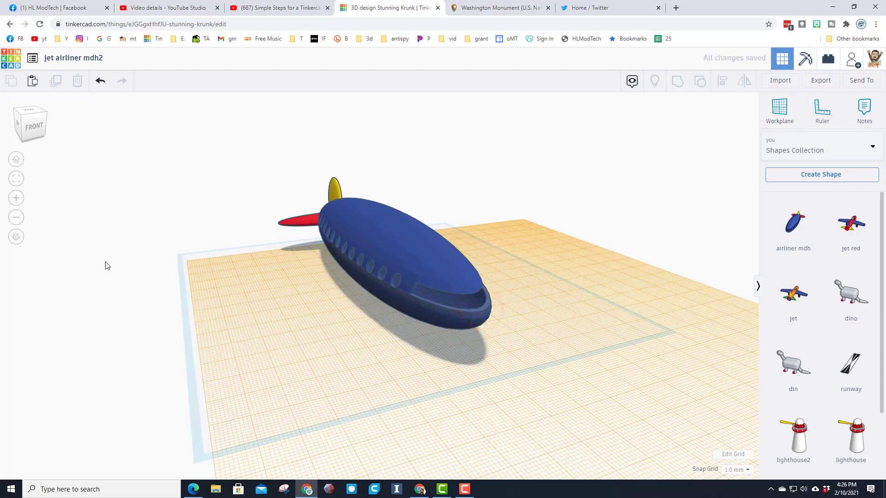
click(811, 145)
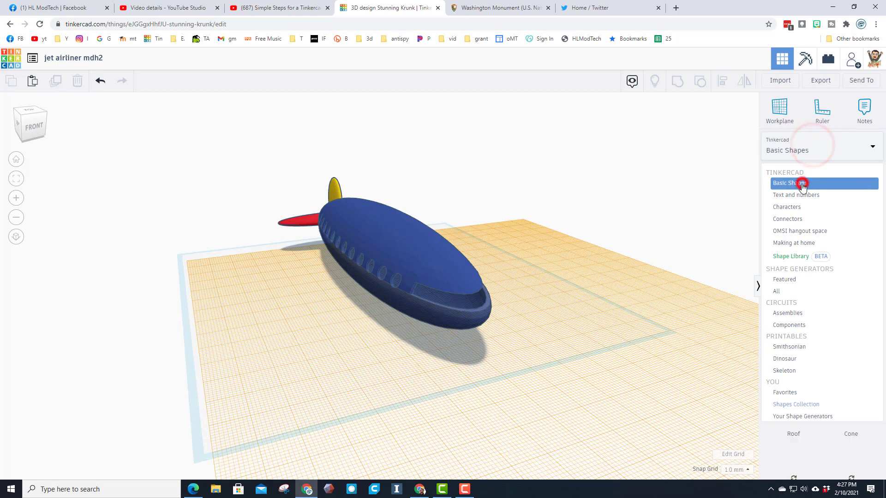
click(802, 182)
scroll(794, 352, down, 4)
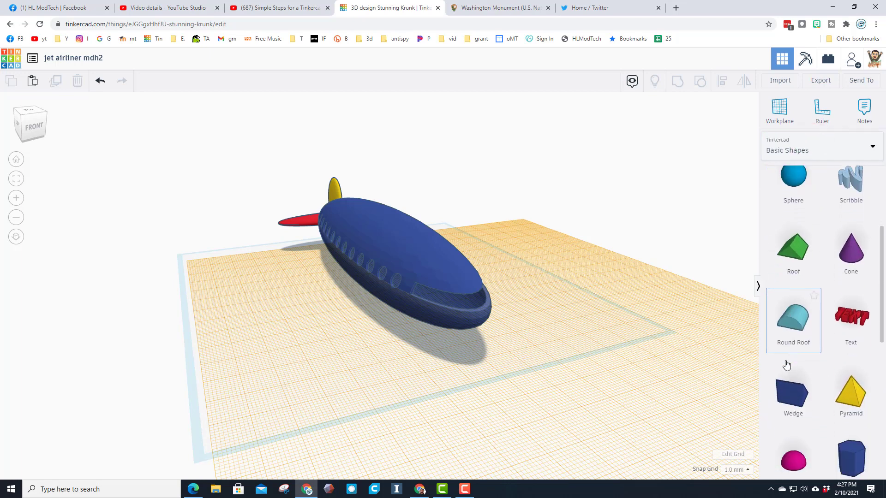
drag(787, 431, 462, 300)
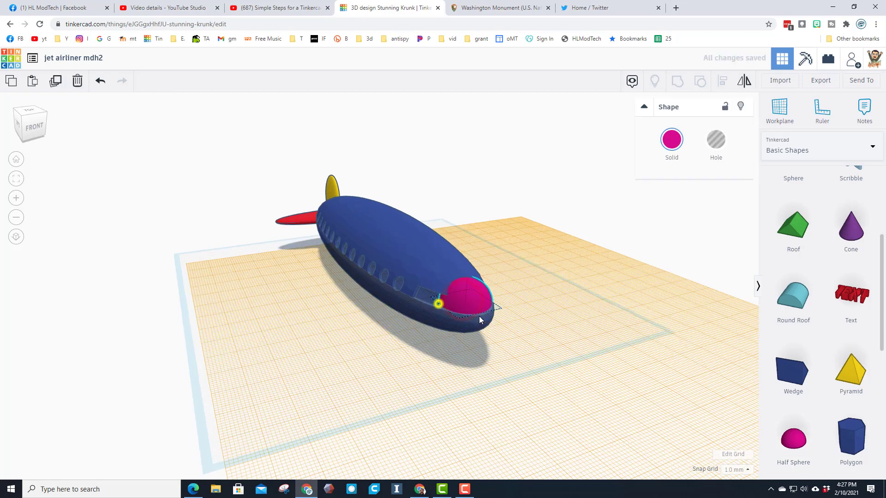
right_drag(458, 312, 438, 302)
Color the half sphere dark gray and stretch it to about 170 mm long toward the tail, widening it to fill the windows.
click(678, 144)
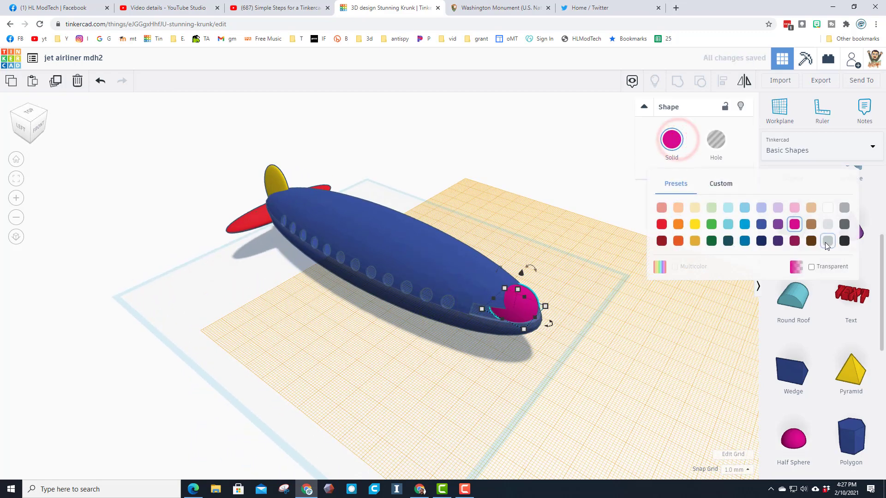
click(845, 224)
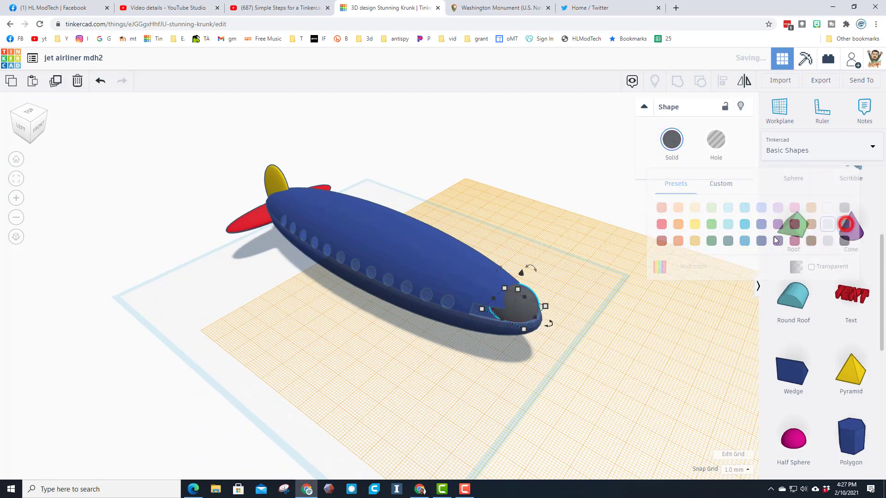
click(493, 299)
drag(409, 274, 265, 205)
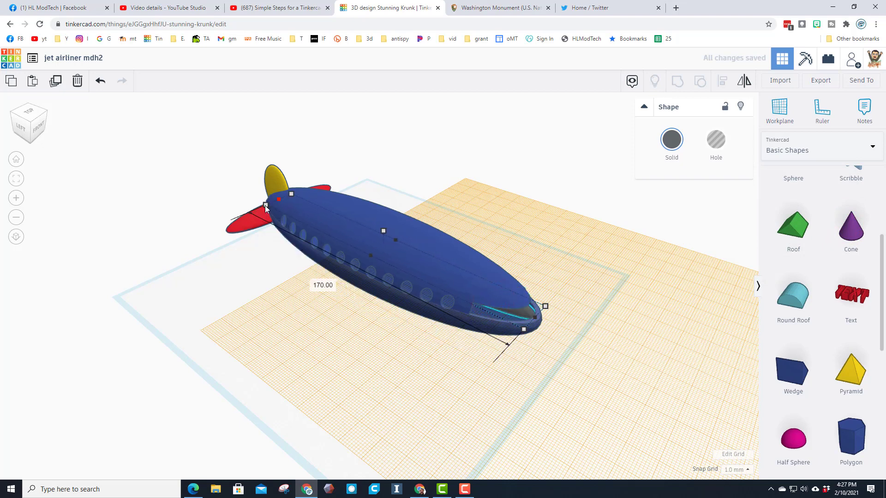
drag(369, 258, 352, 271)
right_drag(392, 269, 375, 259)
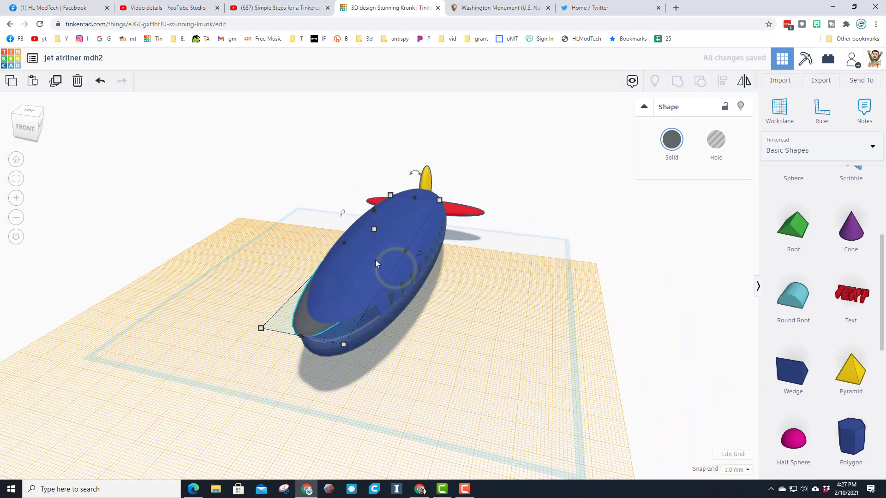
drag(407, 254, 434, 259)
right_drag(417, 263, 532, 256)
Make the dark gray window shape transparent.
click(531, 256)
right_drag(449, 288, 427, 289)
click(418, 292)
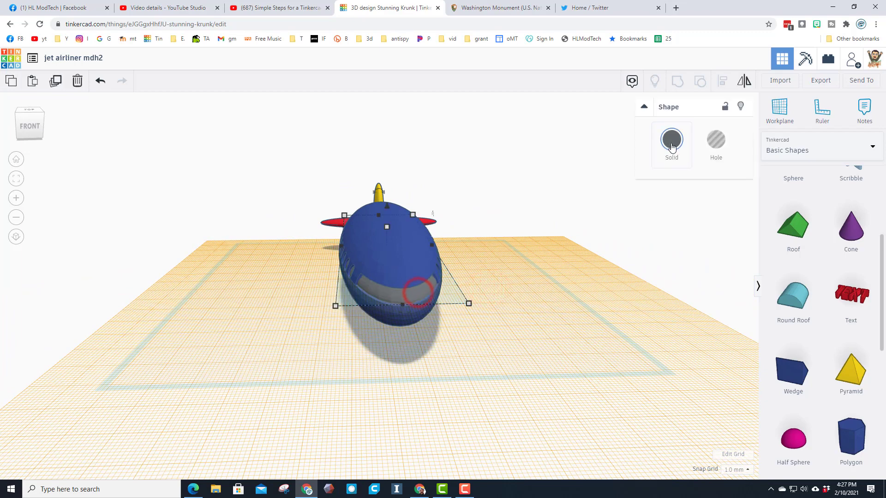
click(671, 140)
click(811, 266)
click(527, 335)
right_drag(313, 343, 369, 355)
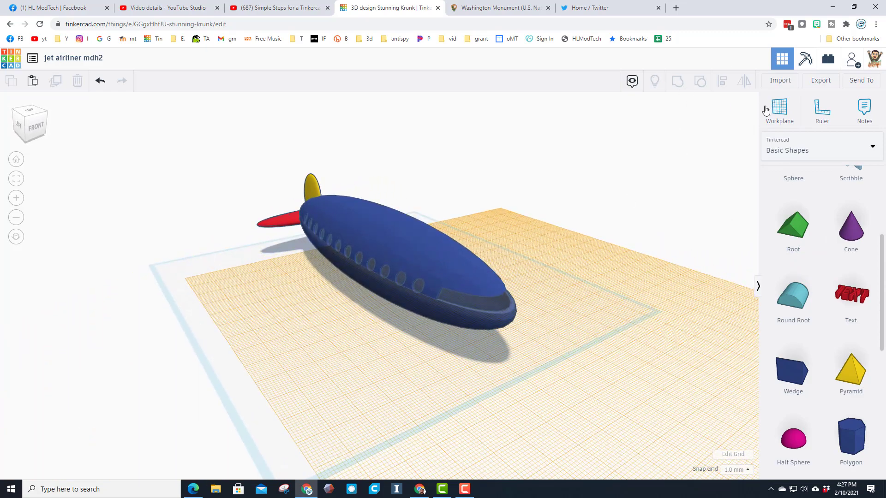
Return the workplane to the default base grid.
click(770, 107)
click(272, 368)
right_drag(423, 350, 334, 324)
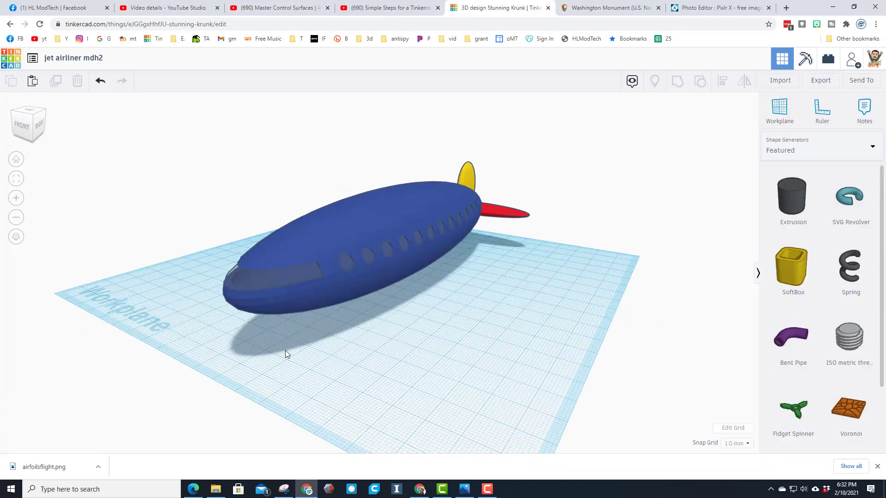
Lock the transparent gray window shape inside the fuselage so it cannot be edited.
click(281, 348)
right_drag(363, 349, 333, 336)
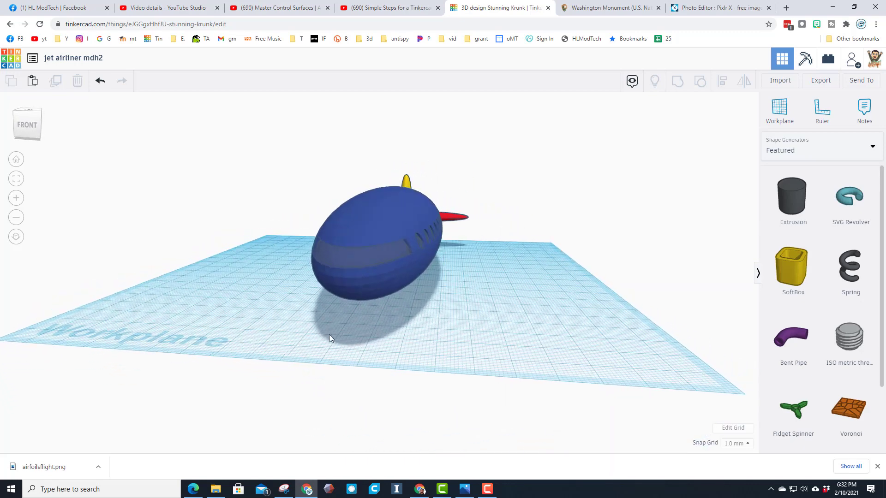
right_drag(538, 332, 313, 292)
click(303, 273)
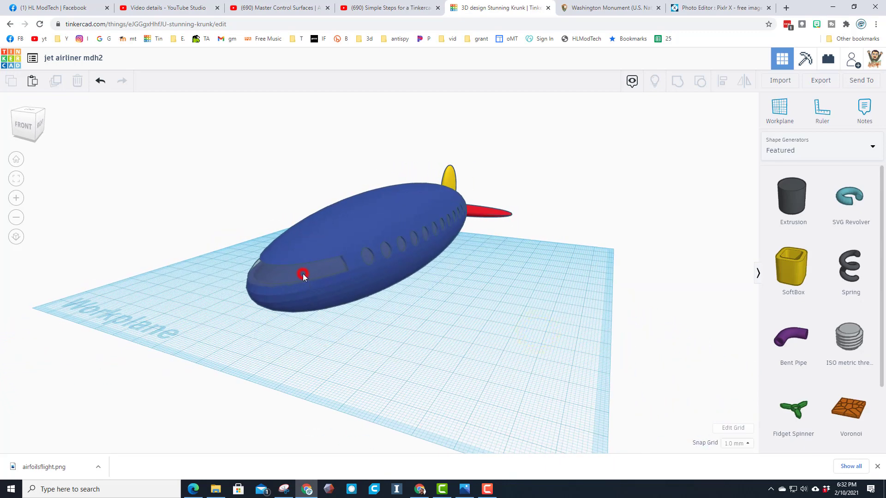
click(726, 107)
right_drag(381, 305, 229, 277)
right_drag(470, 291, 432, 313)
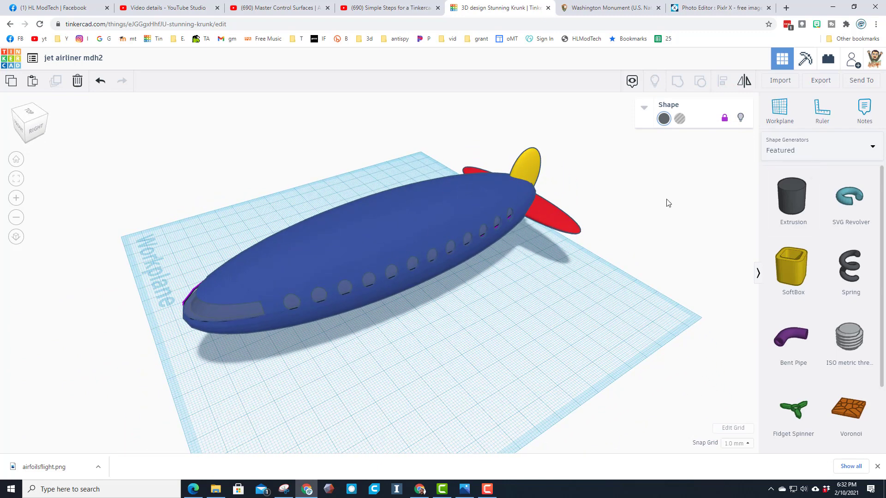
Place a red Box from the basic shapes beside the fuselage and set the workplane on its vertical side face.
click(784, 147)
click(779, 154)
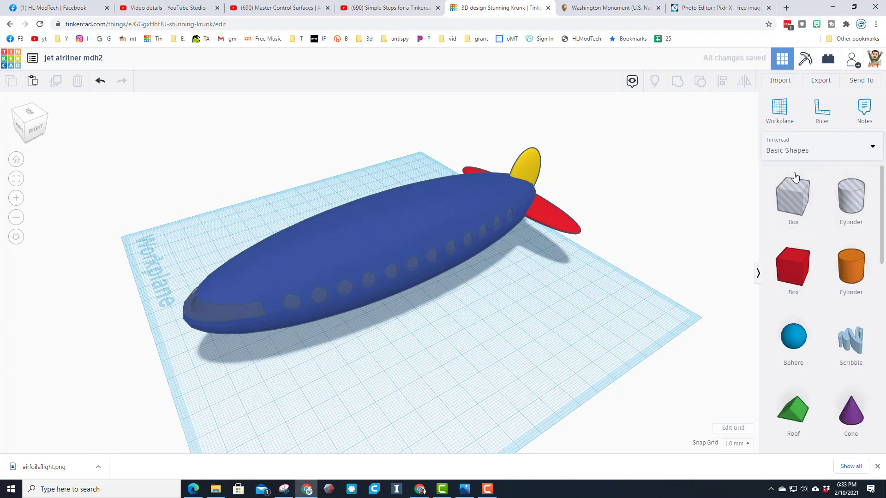
drag(725, 246, 299, 173)
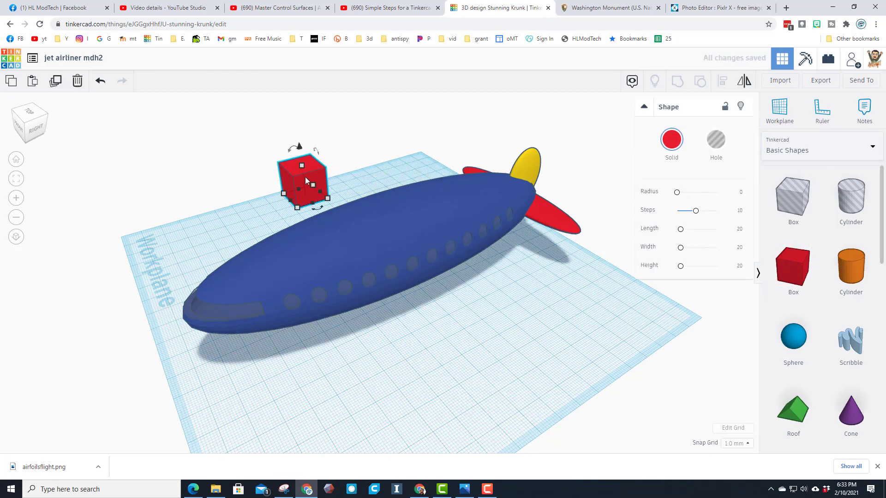
click(780, 110)
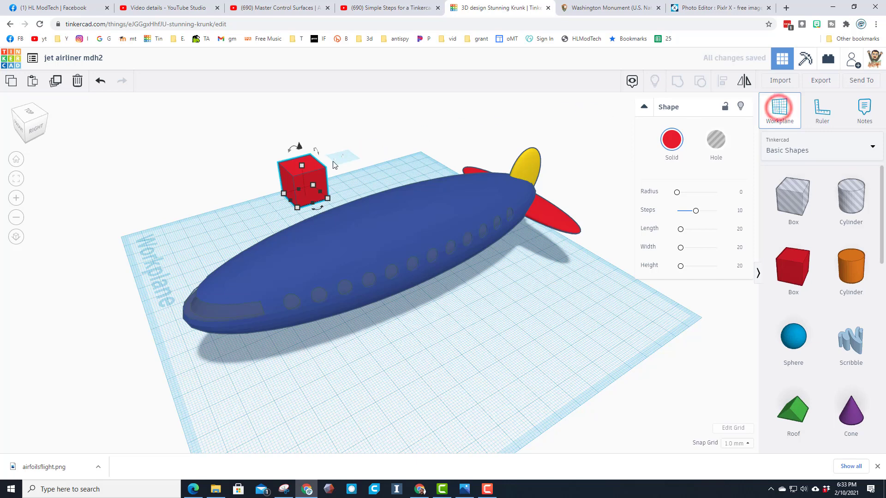
click(305, 183)
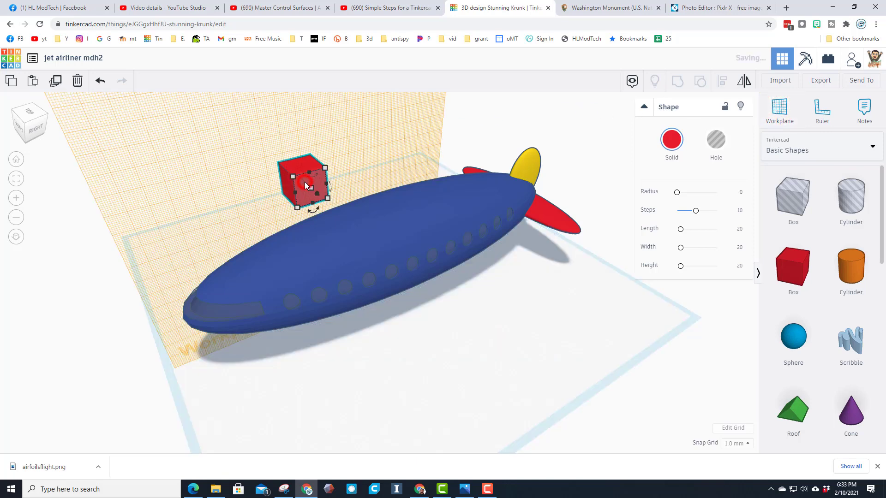
Place an Extrusion from the featured shape generators on the red box's side face.
click(780, 146)
click(787, 280)
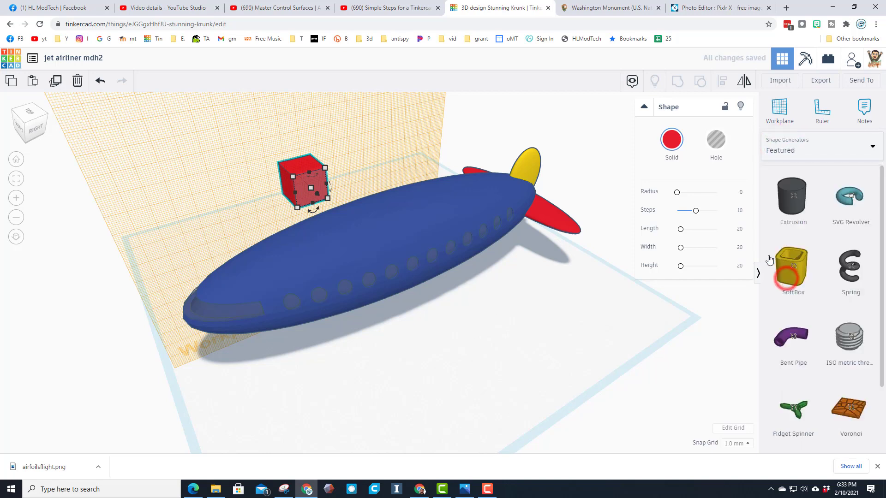
drag(791, 198, 324, 180)
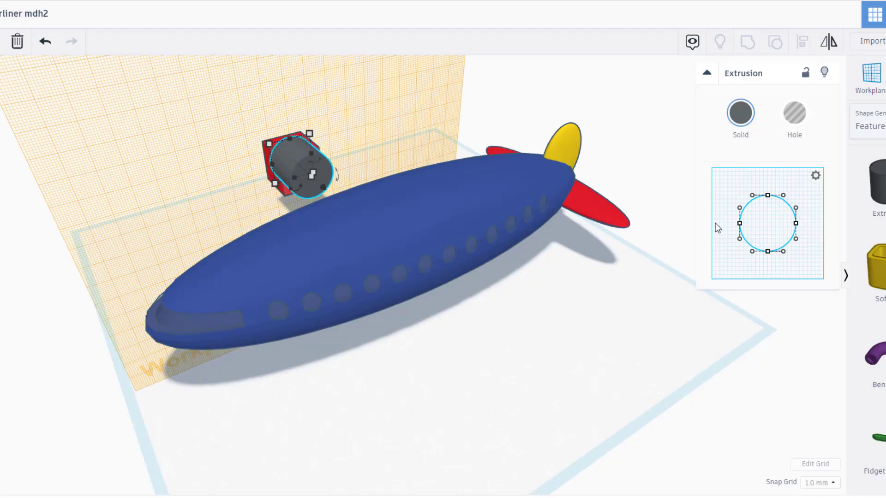
Reshape the extrusion's circular profile into a wide, flat airfoil with a rounded leading edge, narrow trailing edge and concave underside.
drag(739, 224, 727, 223)
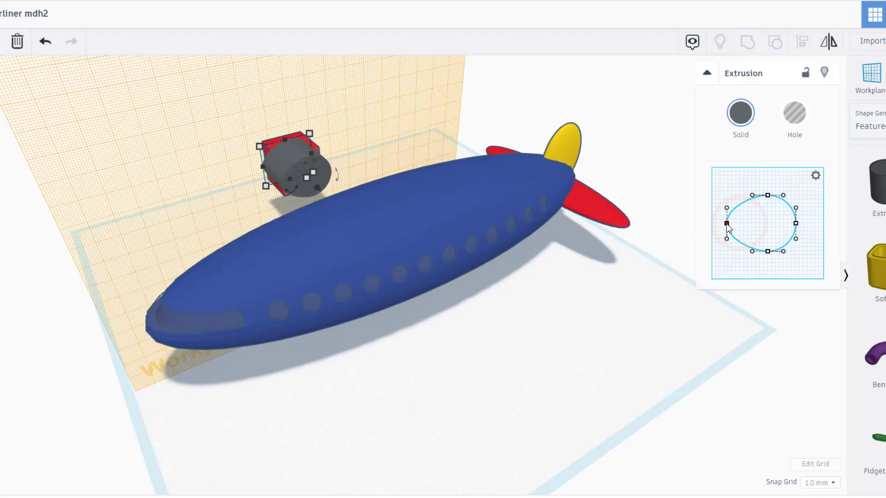
drag(795, 223, 811, 224)
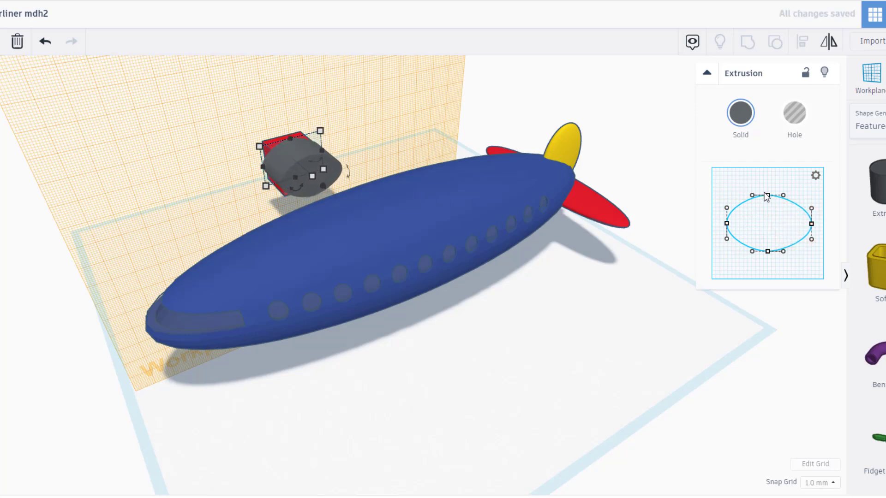
drag(768, 196, 767, 206)
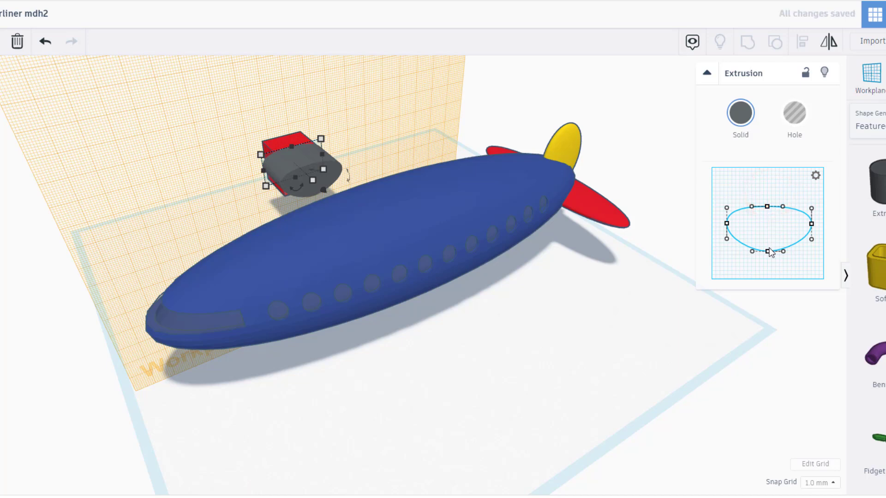
drag(769, 252, 814, 223)
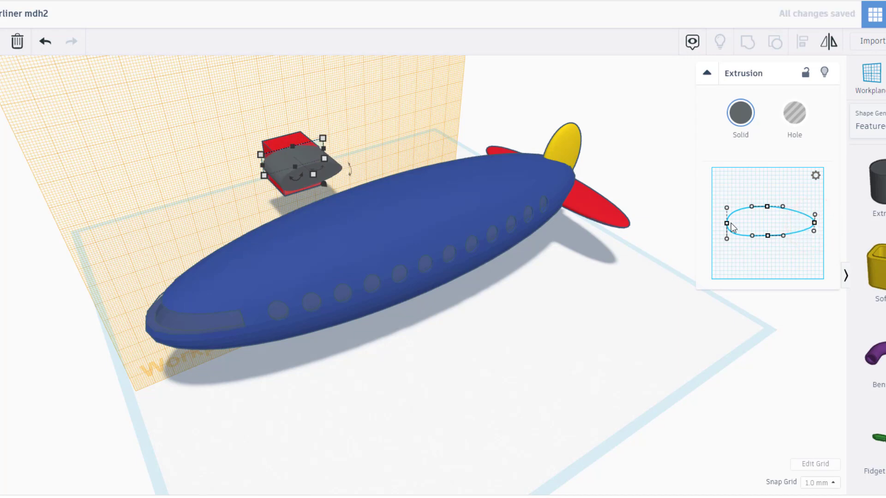
drag(727, 225, 760, 208)
click(768, 235)
drag(753, 235, 764, 222)
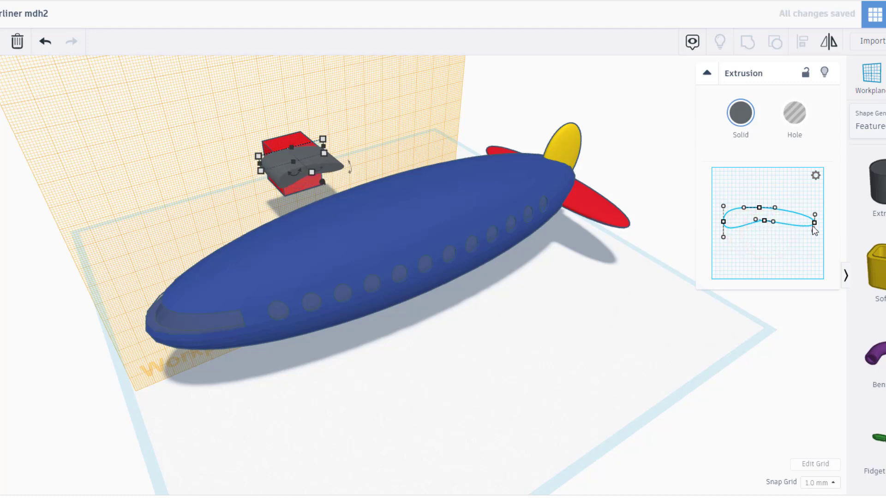
Lower the airfoil profile's trailing edge slightly and lengthen the extrusion through the fuselage to 180 mm.
mouse_move(814, 234)
mouse_down()
mouse_move(777, 221)
mouse_move(817, 226)
mouse_up()
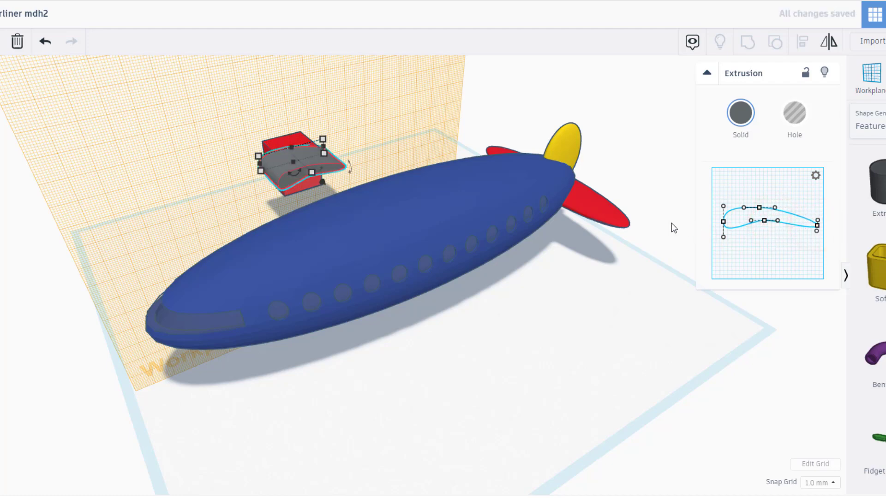
drag(316, 184, 512, 373)
click(338, 276)
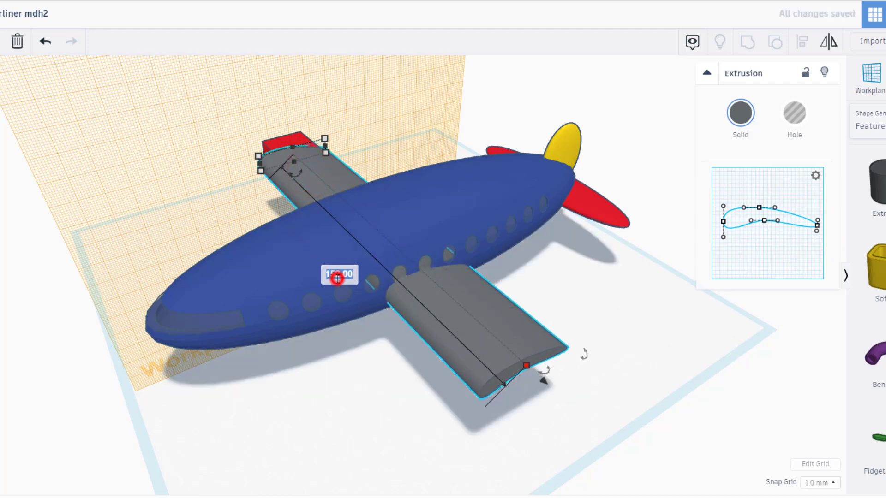
key(Return)
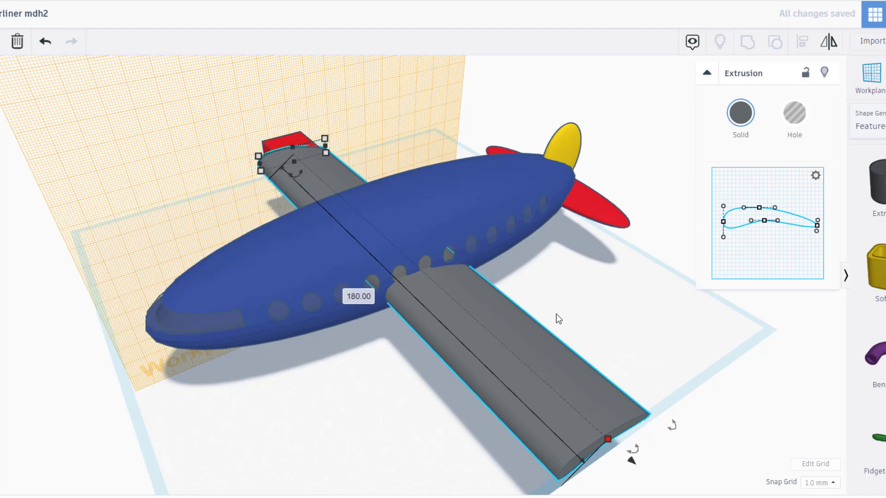
Set the wing's front-to-back width to 30 mm.
right_drag(637, 308, 429, 447)
click(411, 156)
click(377, 108)
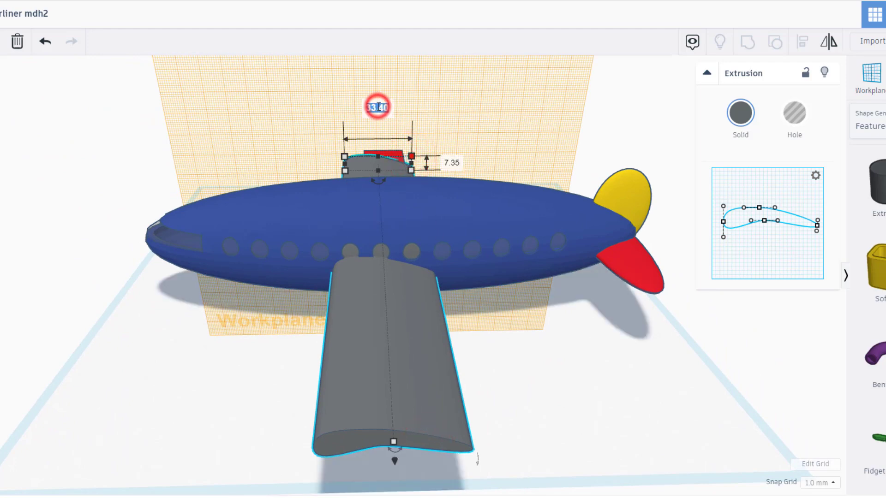
text(30)
key(Return)
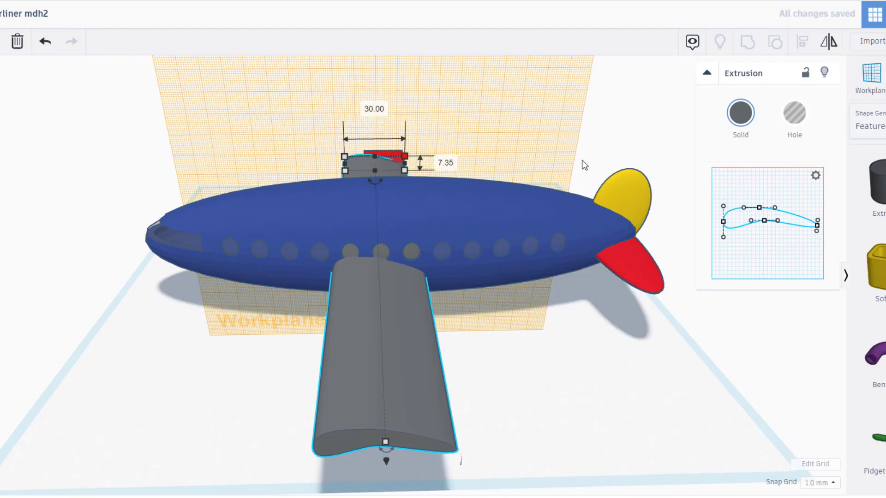
Reshape the wing profile with a flatter underside, a tighter rounded leading edge and a slightly raised trailing edge.
drag(765, 221, 724, 228)
click(726, 232)
drag(725, 214, 724, 222)
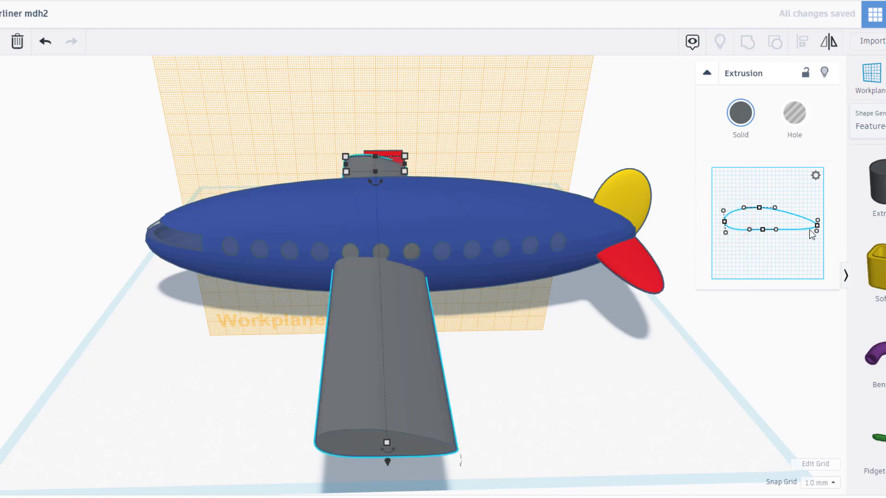
drag(816, 227, 817, 220)
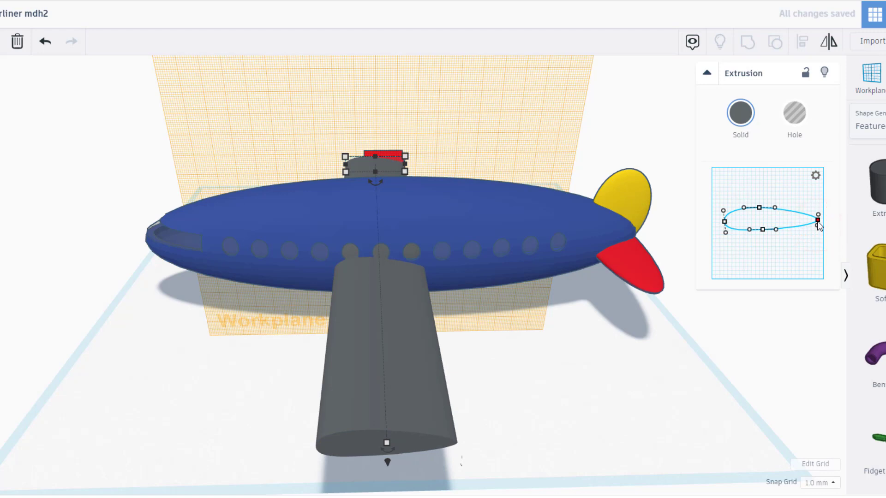
Return the workplane to the base grid and delete the red box at the wing's far end.
click(496, 360)
right_drag(262, 358, 310, 267)
click(872, 73)
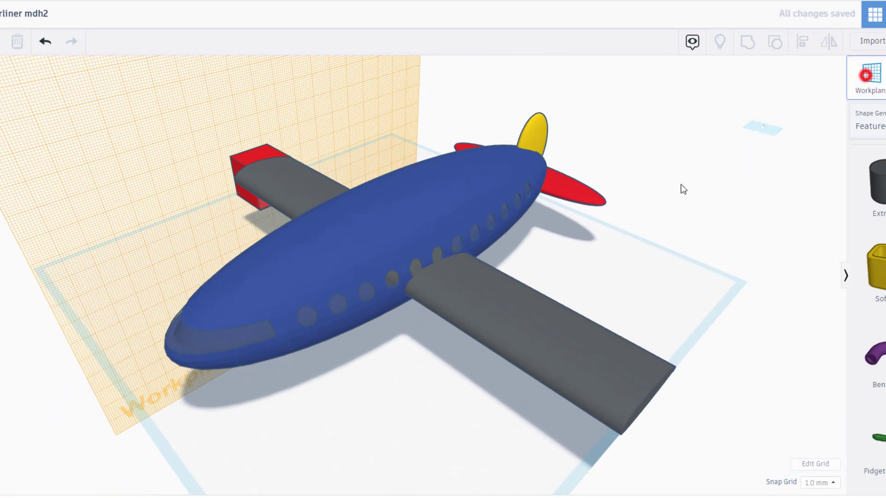
click(591, 270)
click(253, 203)
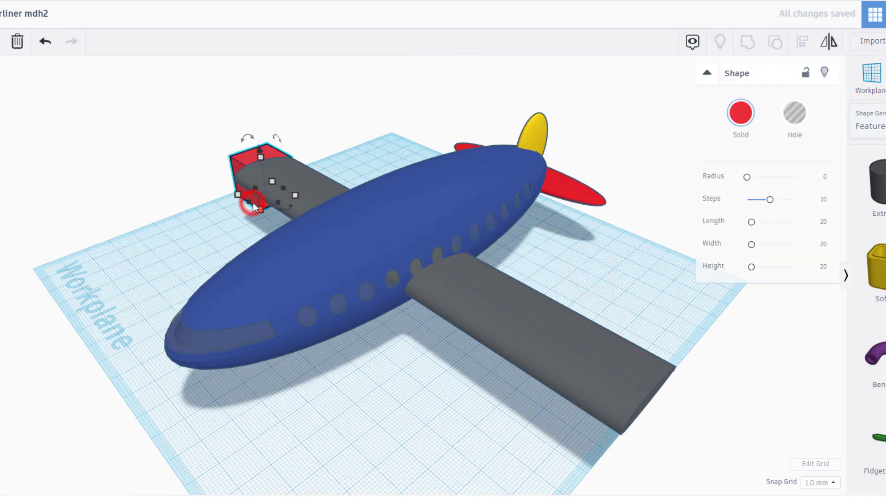
key(Delete)
Select all the shapes and align the wing to the center of the fuselage crosswise, in height and lengthwise.
drag(184, 131, 455, 371)
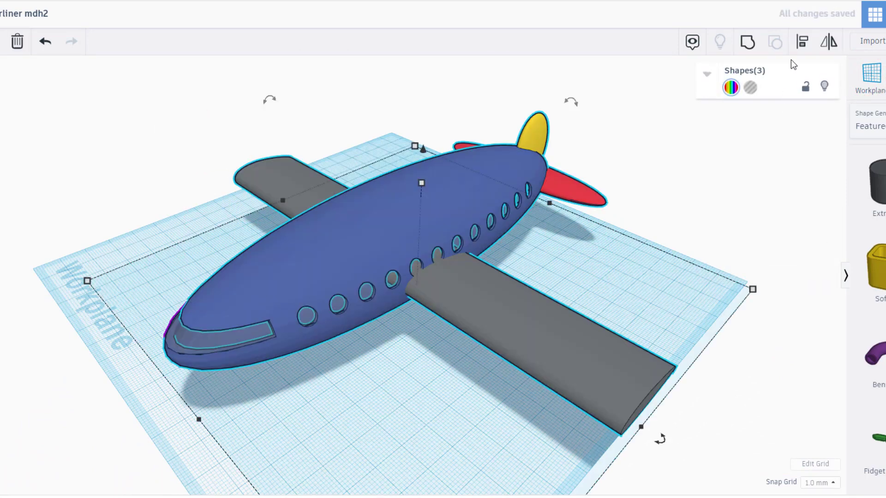
click(802, 42)
click(317, 241)
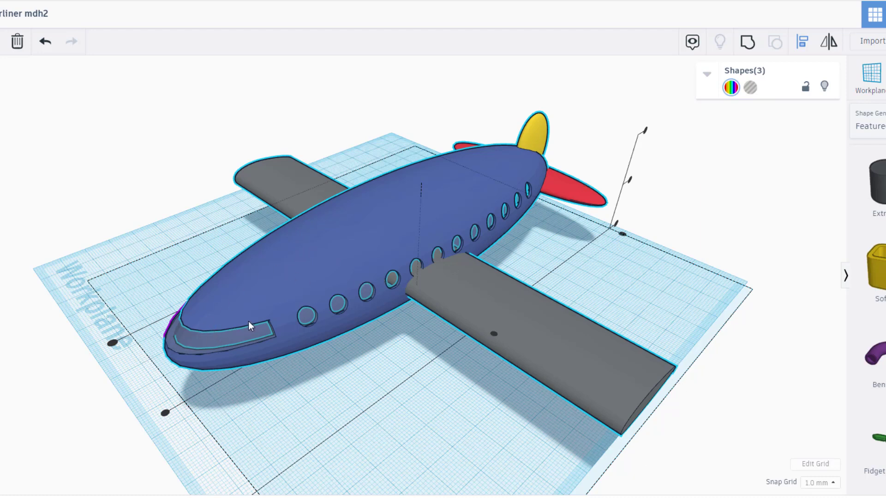
click(283, 289)
click(291, 276)
click(164, 414)
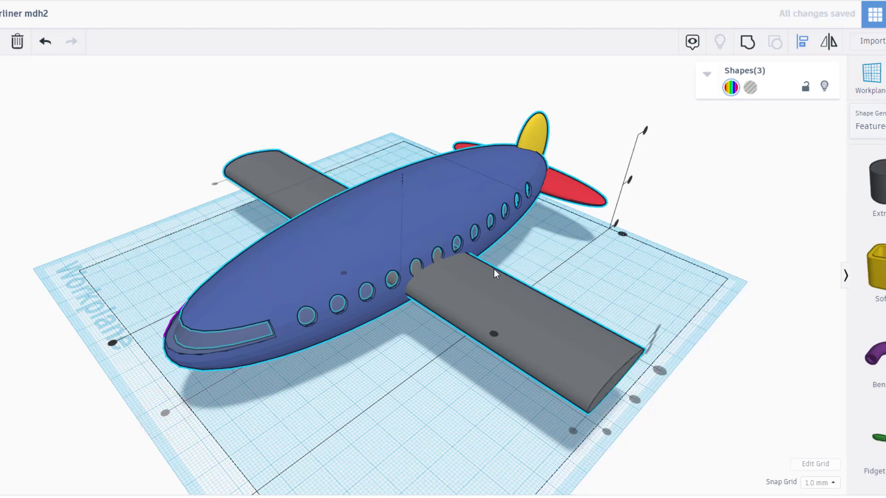
click(631, 181)
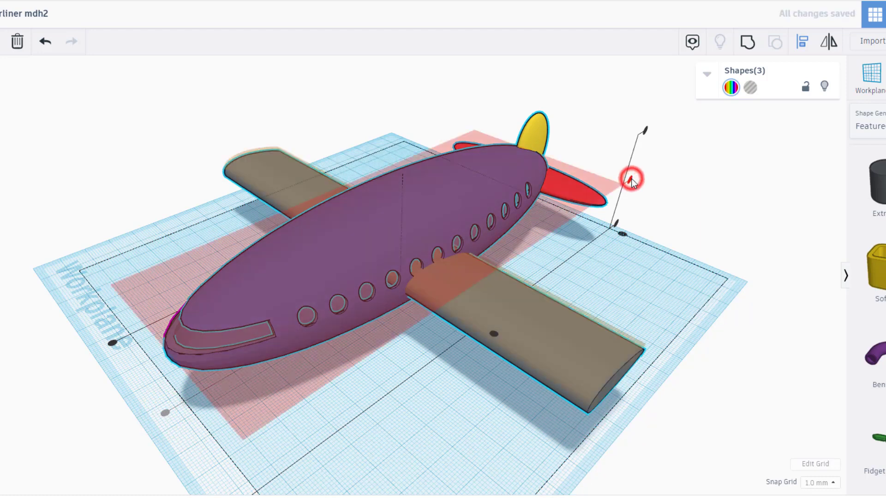
right_drag(628, 278, 431, 265)
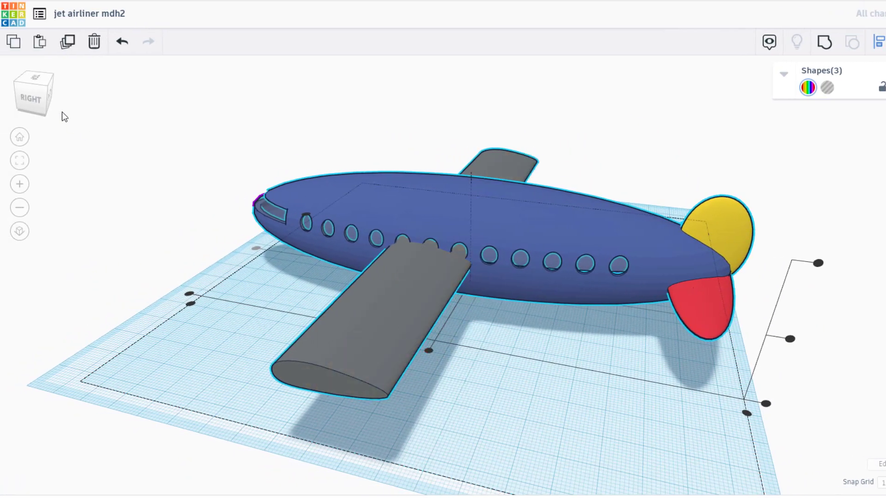
click(43, 87)
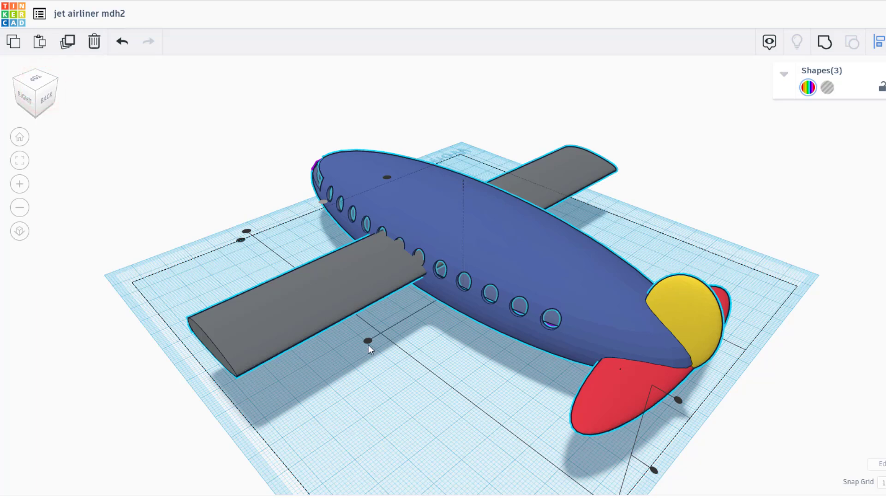
click(367, 341)
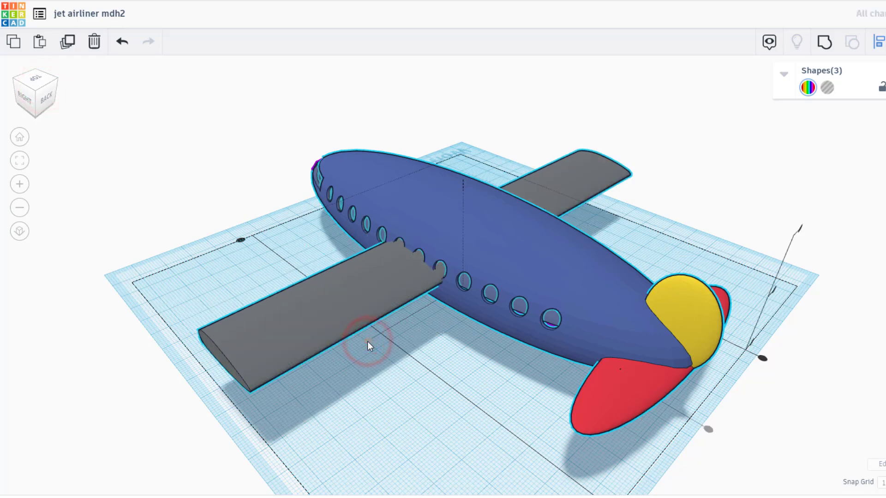
Move the wing straight down until it meets the fuselage below the row of windows.
right_drag(371, 342, 597, 324)
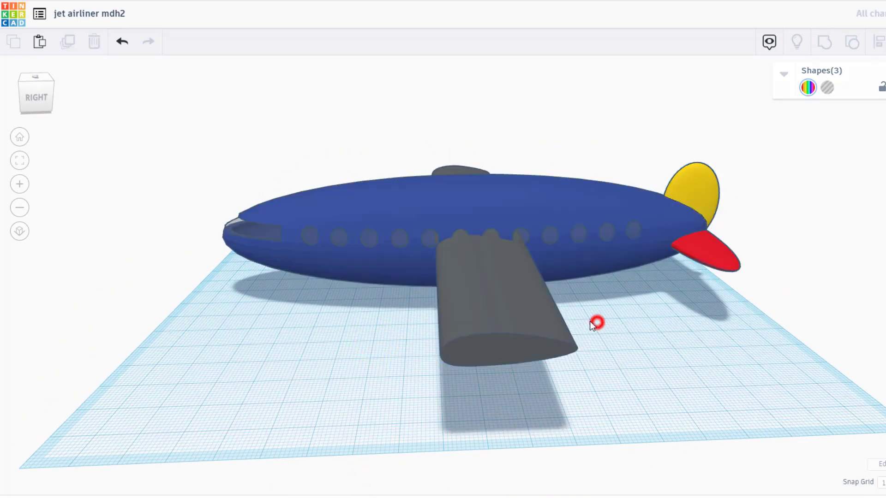
click(493, 290)
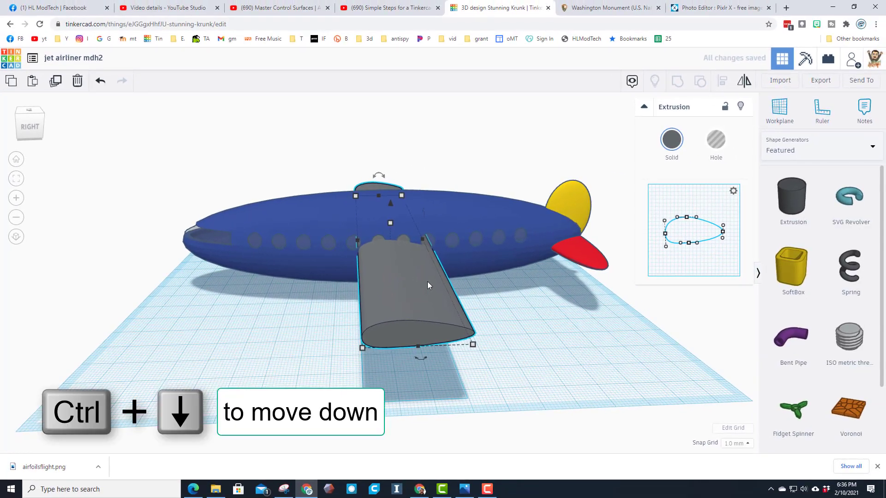
key(ctrl+Down)
key(ctrl+Down)
key(ctrl+Down)
key(ctrl+Down)
key(ctrl+Down)
key(ctrl+Down)
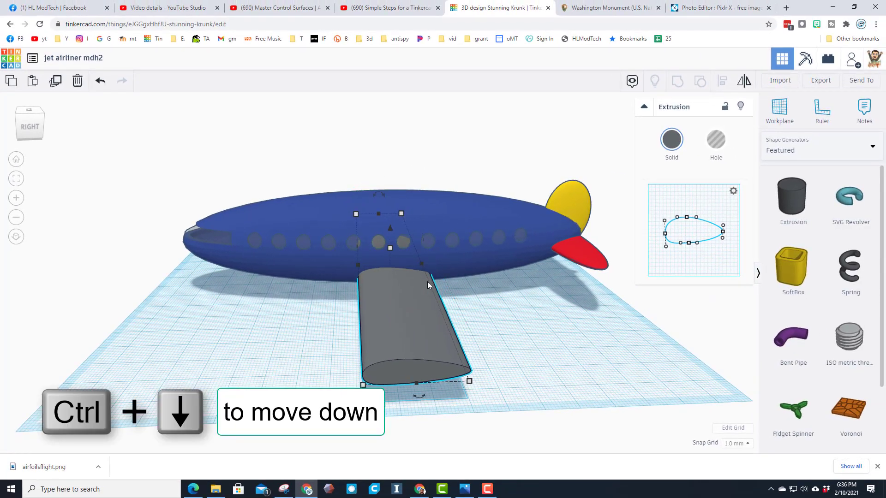
Shift the wing forward along the fuselage toward the nose.
key(Left)
key(Left)
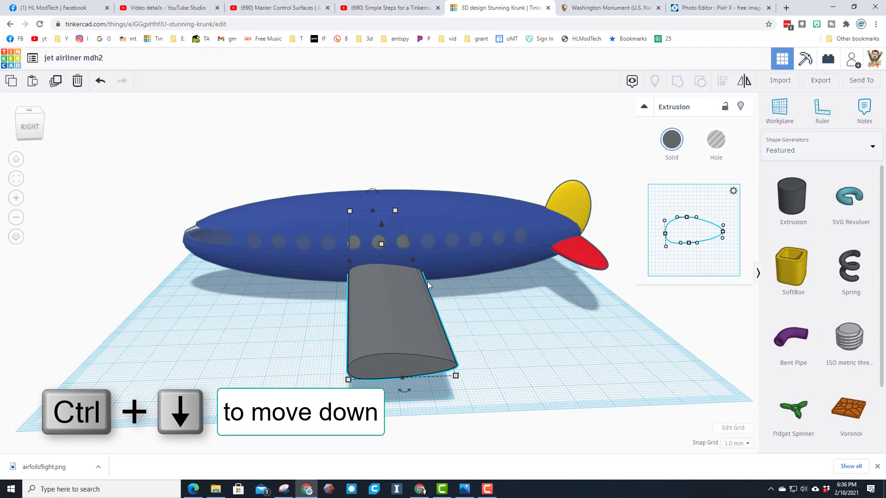
key(Left)
key(Left)
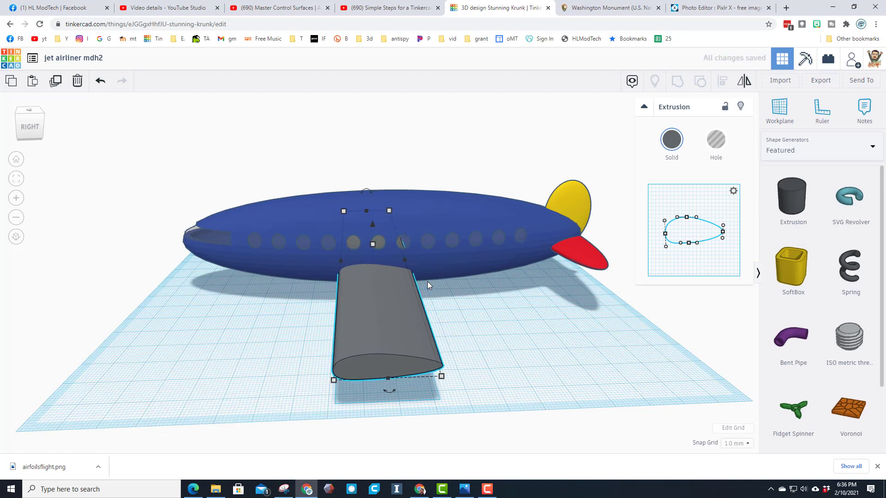
mouse_move(314, 316)
right_down()
mouse_move(460, 291)
mouse_move(307, 311)
right_up()
drag(375, 201, 378, 154)
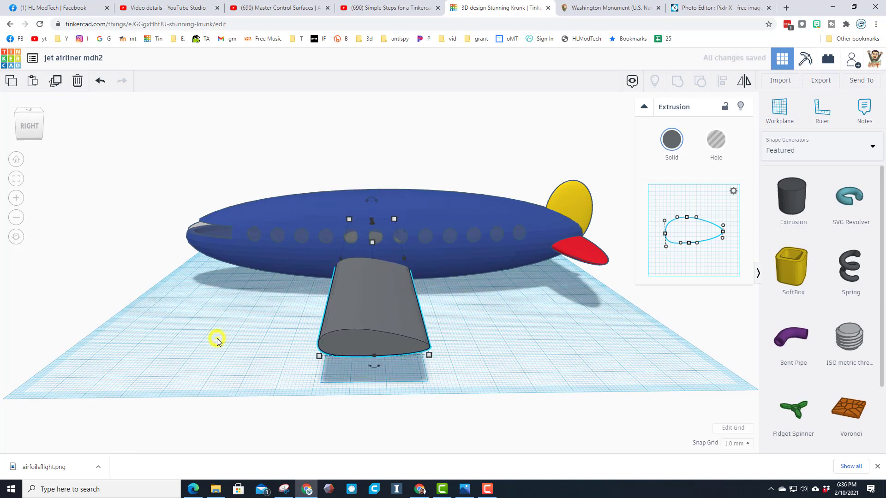
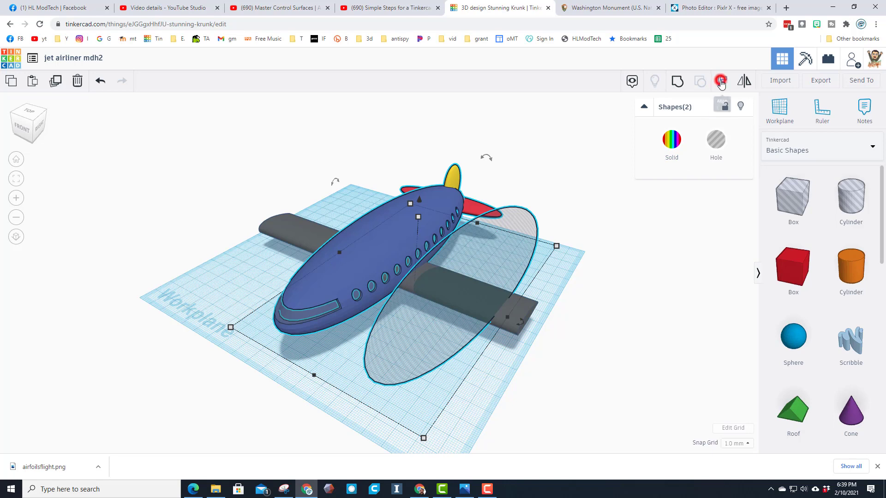
Align the ellipsoid hole to the center of the fuselage crosswise, lengthwise and in height.
click(383, 245)
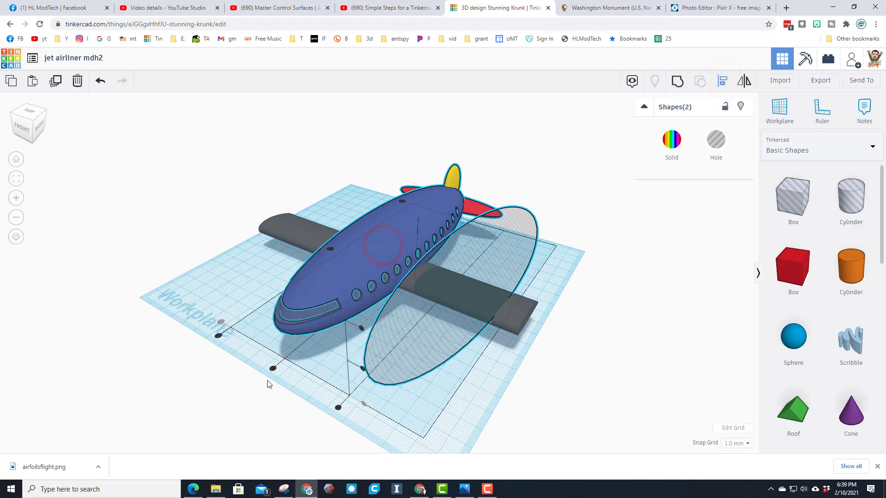
click(272, 368)
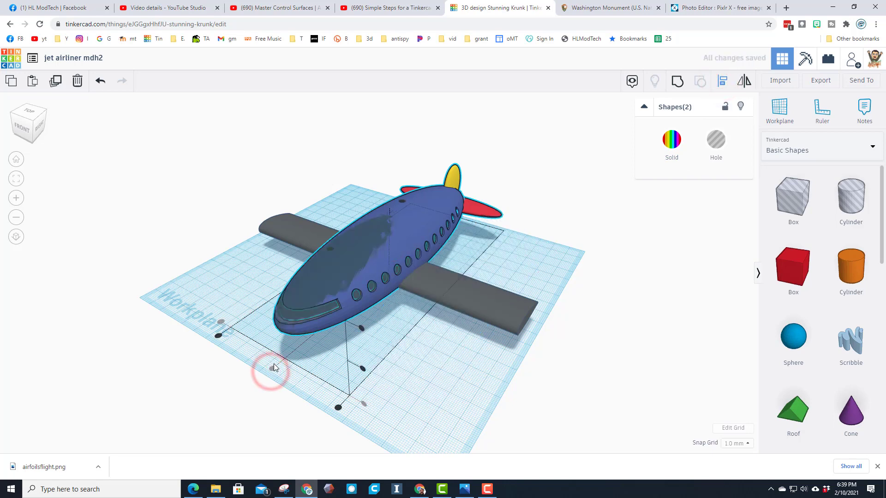
click(11, 117)
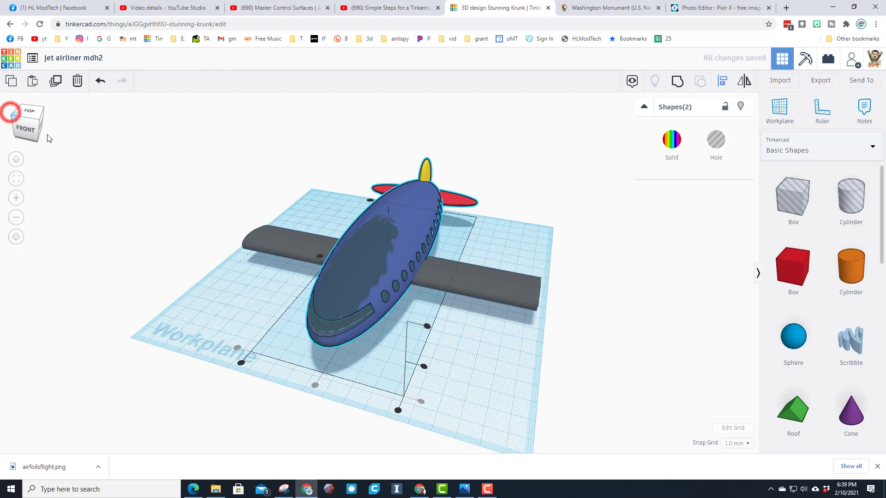
click(323, 303)
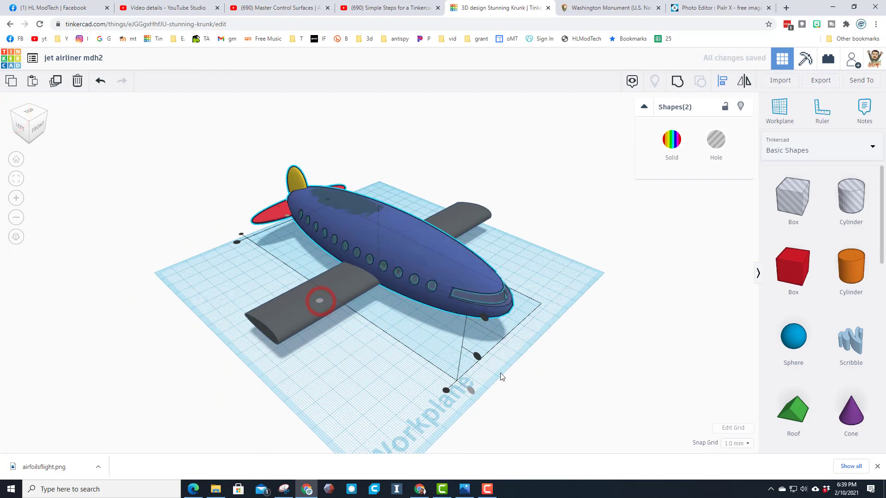
click(478, 358)
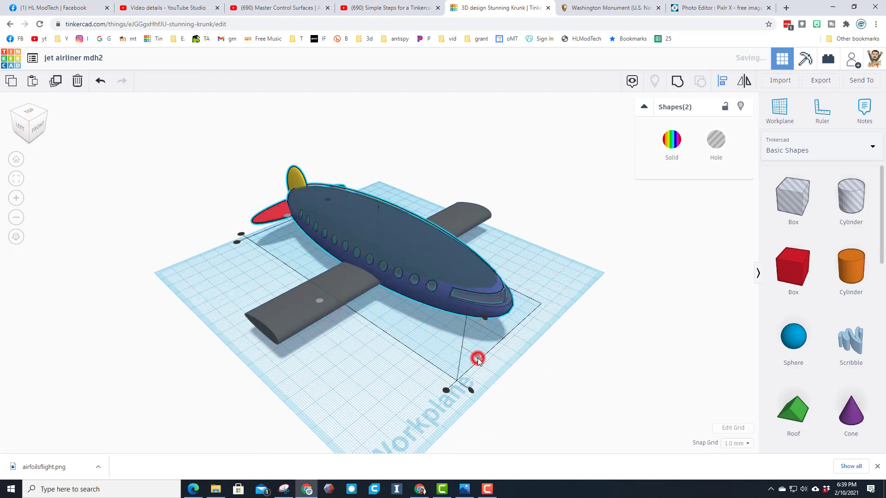
Lower the ellipsoid hole slightly so it sits almost entirely inside the fuselage.
click(309, 380)
right_drag(382, 362, 348, 309)
click(394, 211)
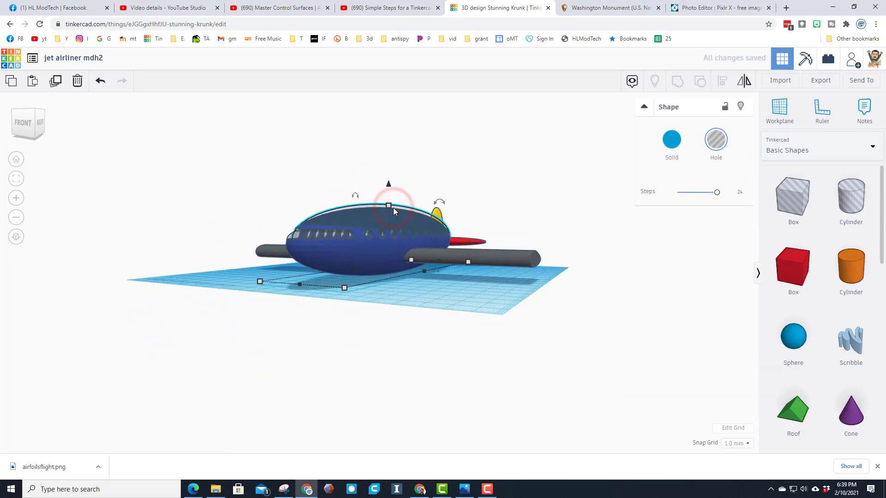
key(ctrl+Down)
key(ctrl+Down)
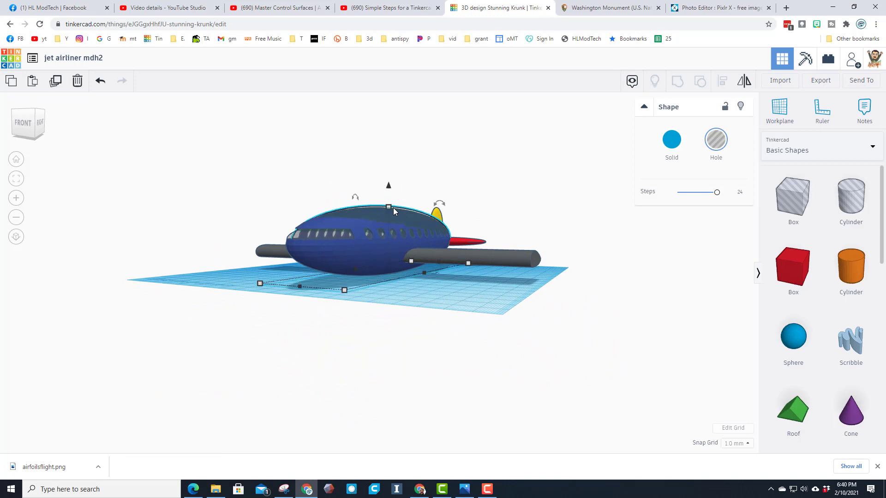
key(ctrl+Down)
key(ctrl+Down)
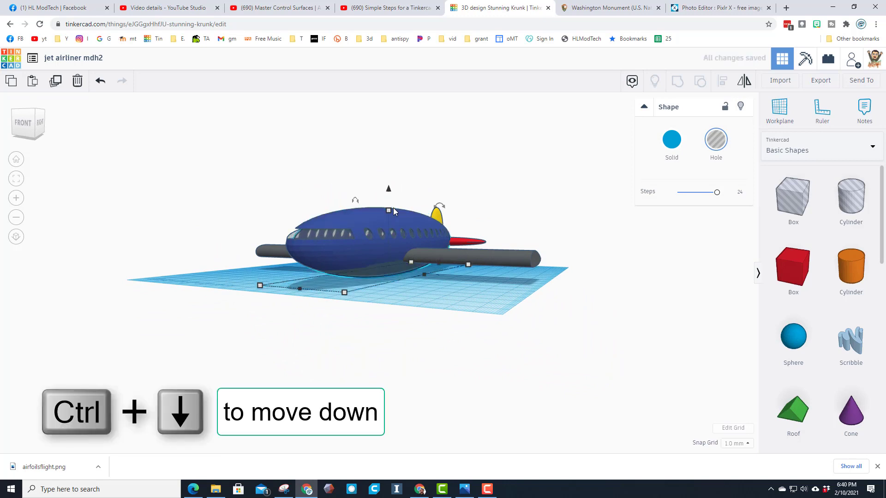
mouse_move(439, 218)
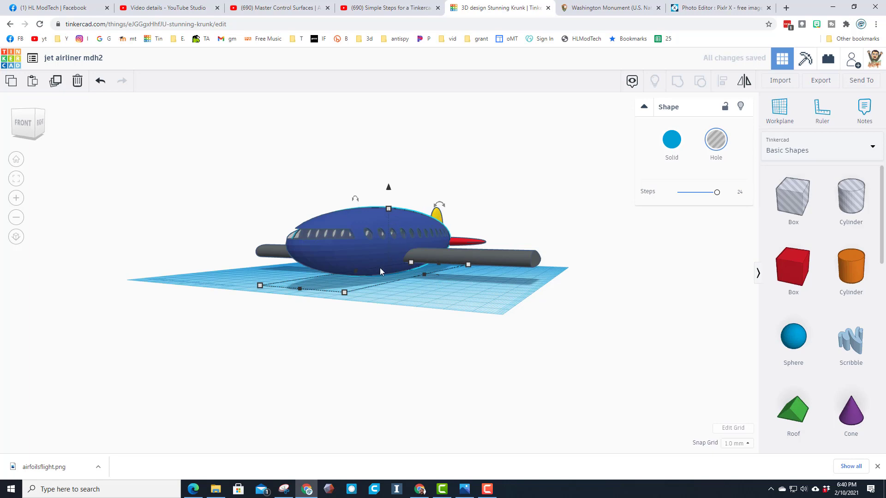
click(408, 292)
Hide the airliner body so that only the wing and the inner ellipsoids remain in view.
right_drag(409, 293, 384, 212)
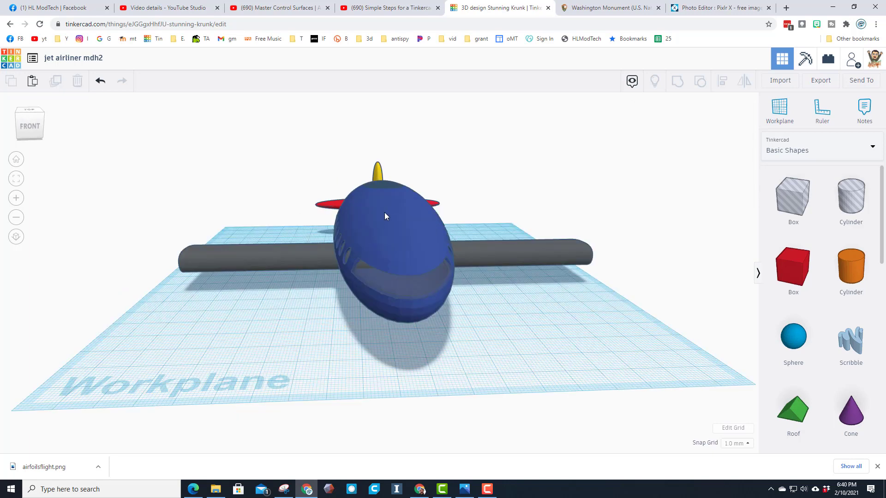
click(384, 212)
click(740, 106)
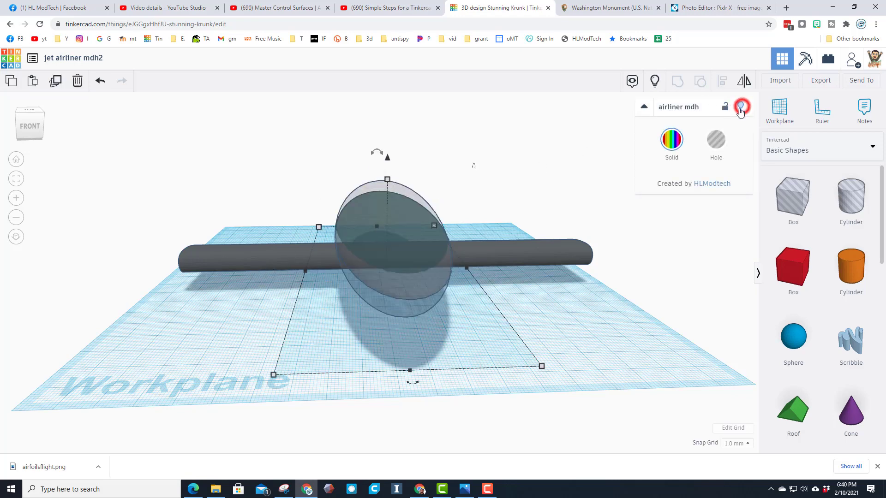
Group the wing with the ellipsoid hole to cut away its middle, and show all hidden shapes.
right_drag(519, 293, 402, 285)
shift+click(445, 259)
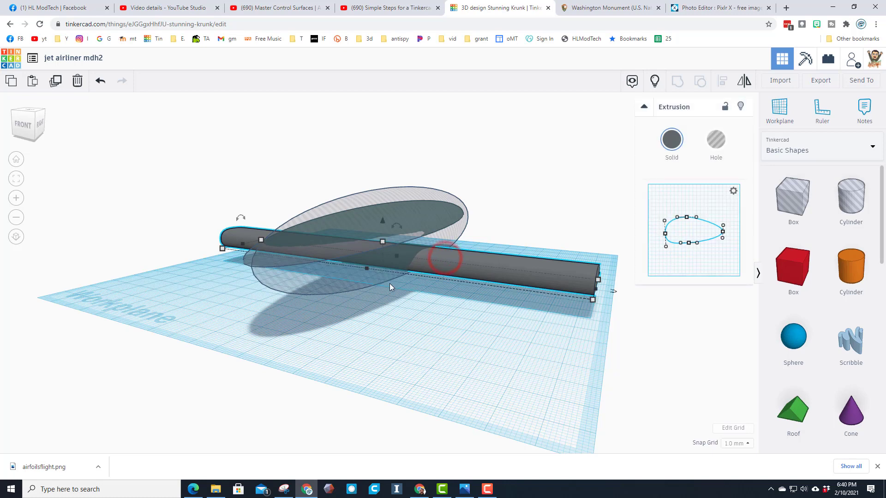
shift+click(346, 287)
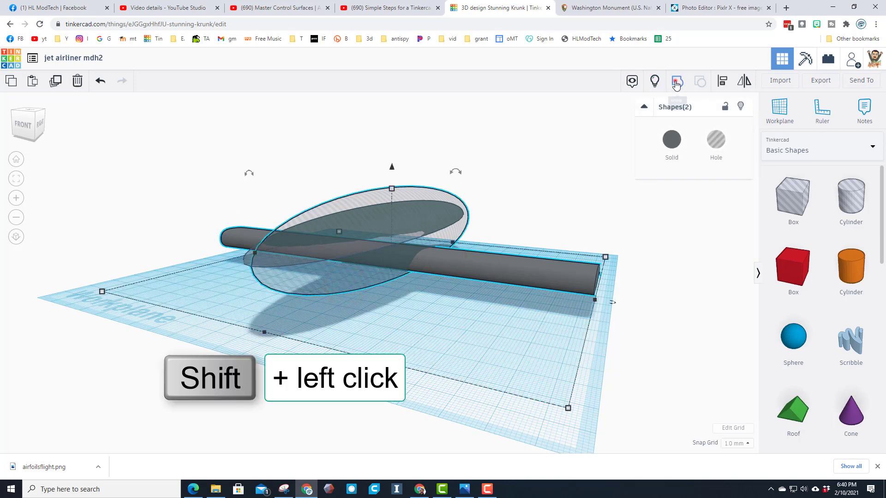
click(676, 83)
right_drag(446, 267, 408, 266)
click(654, 81)
Unlock the transparent window shape inside the fuselage and hide it.
click(406, 262)
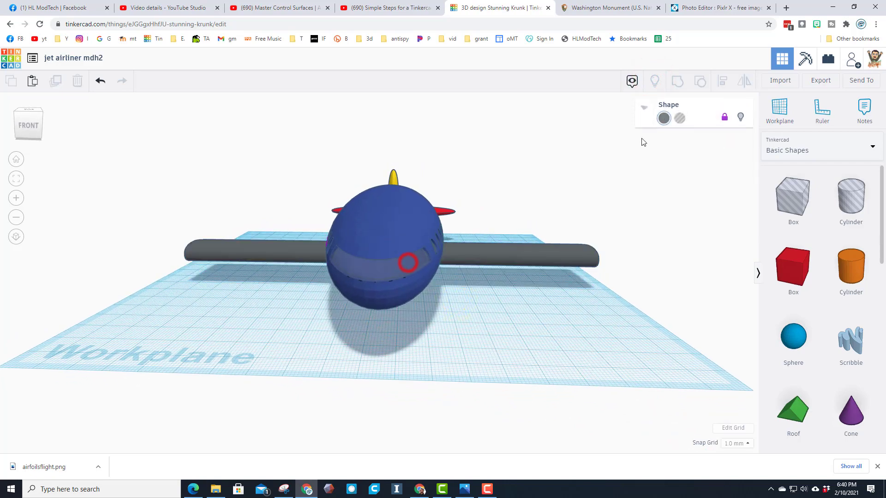
click(725, 111)
click(741, 107)
scroll(408, 297, up, 6)
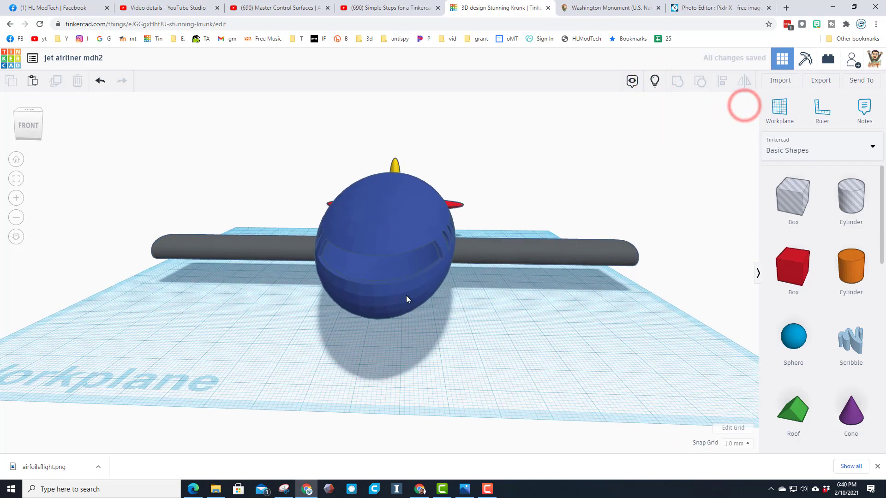
right_drag(406, 276, 463, 264)
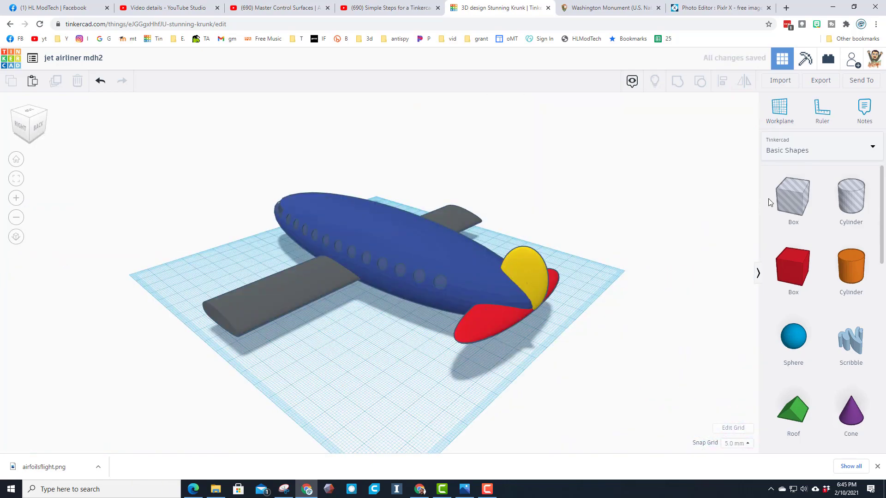
Place a box hole on the workplane behind the wing and make it 10 mm deep lengthwise and 30 mm tall.
drag(791, 196, 309, 385)
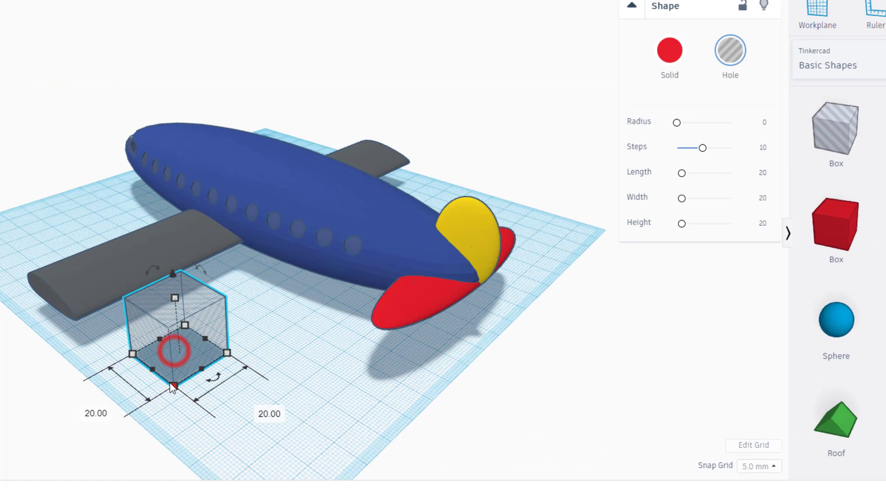
click(174, 385)
click(89, 409)
text(10)
key(Return)
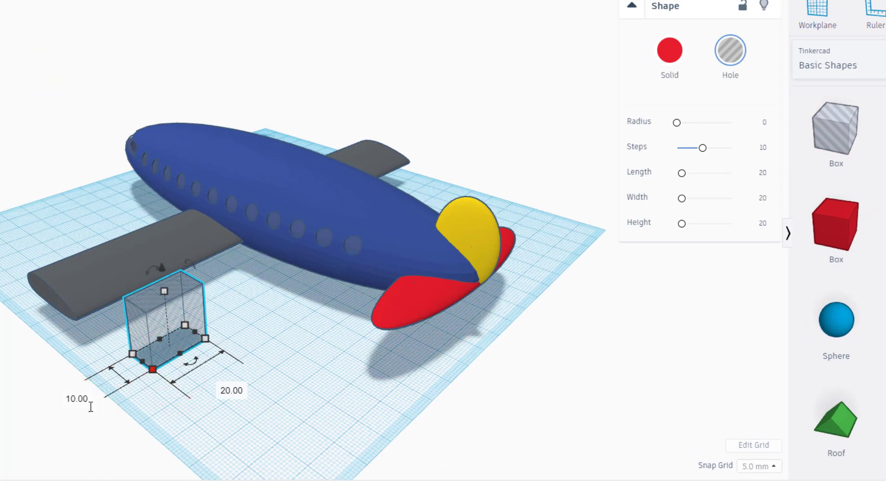
mouse_move(163, 294)
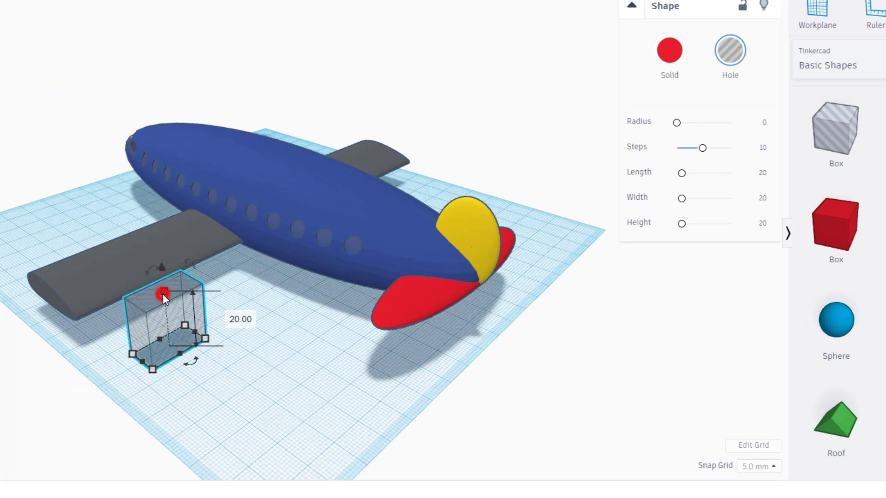
click(241, 319)
text(30)
key(Return)
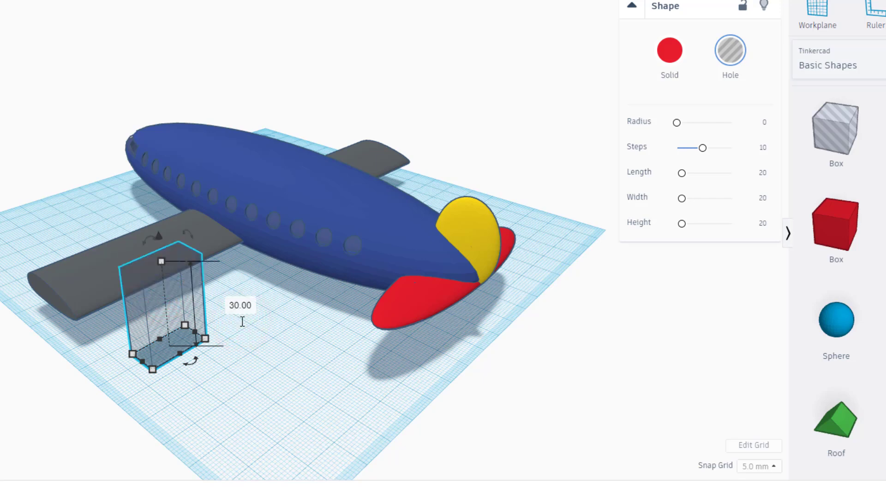
Align the box hole with the wing's trailing edge and its outer tip, keeping the wing in place.
click(125, 358)
drag(168, 386, 51, 304)
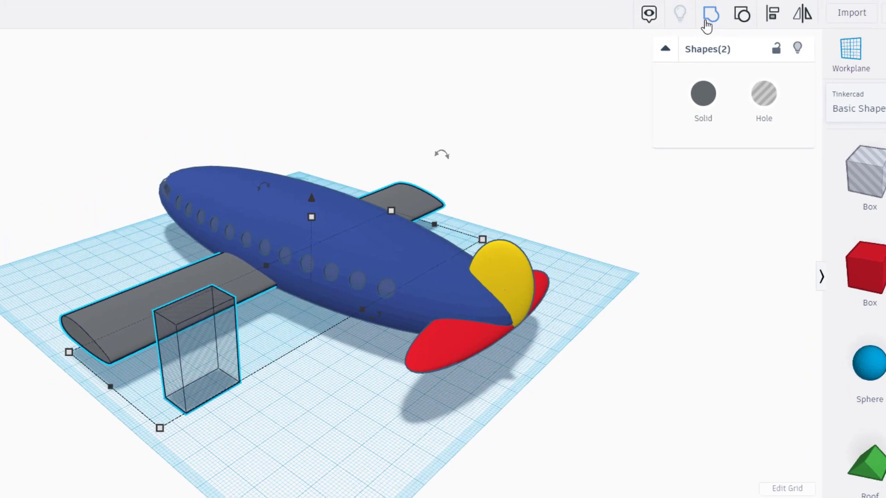
click(770, 12)
click(109, 314)
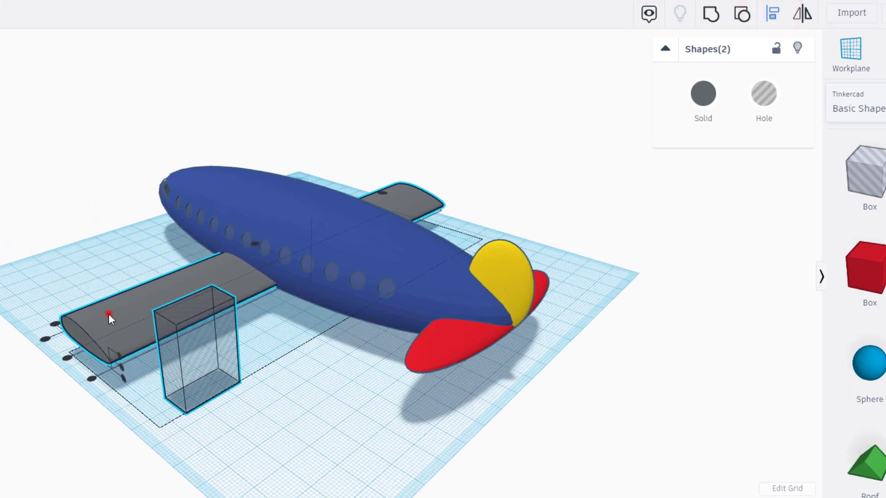
click(92, 380)
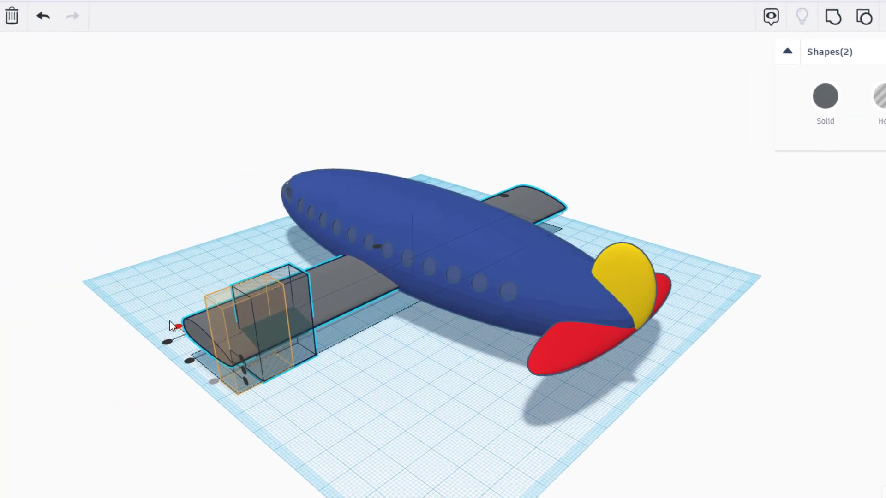
click(19, 63)
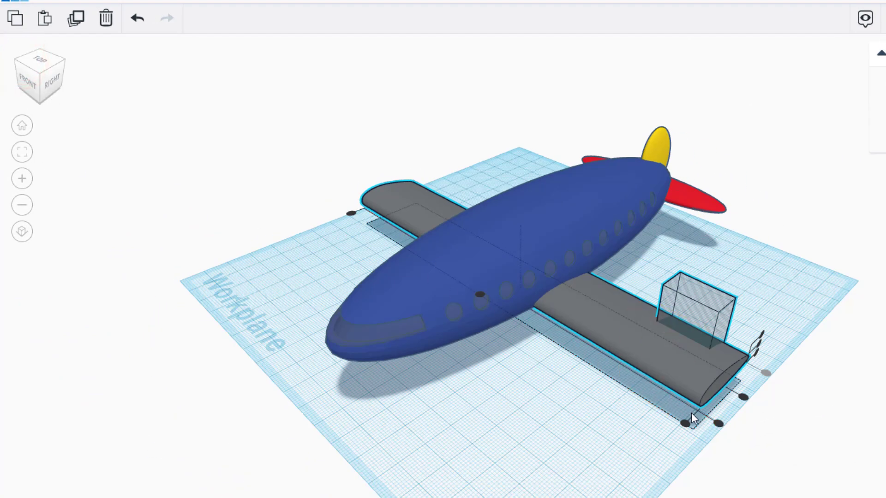
click(689, 425)
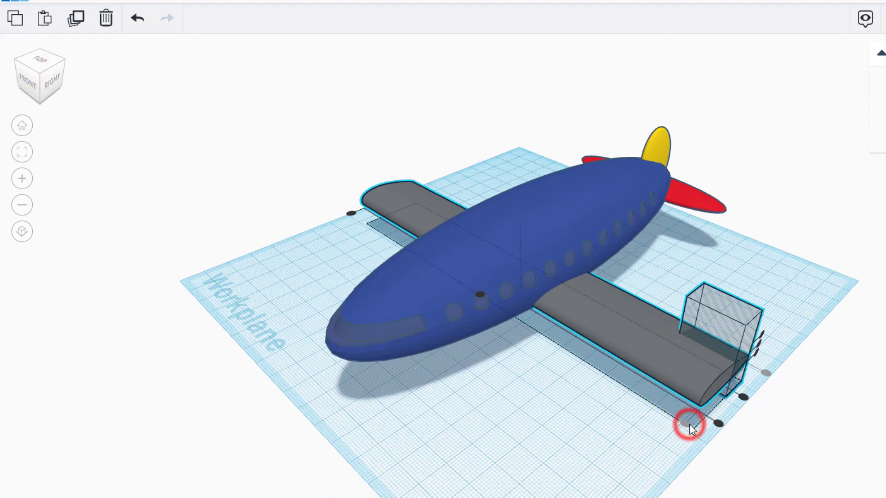
click(791, 320)
Set the snap grid to 5.0 mm and nudge the box hole one grid step inward from the wingtip.
right_drag(821, 286, 309, 275)
click(309, 277)
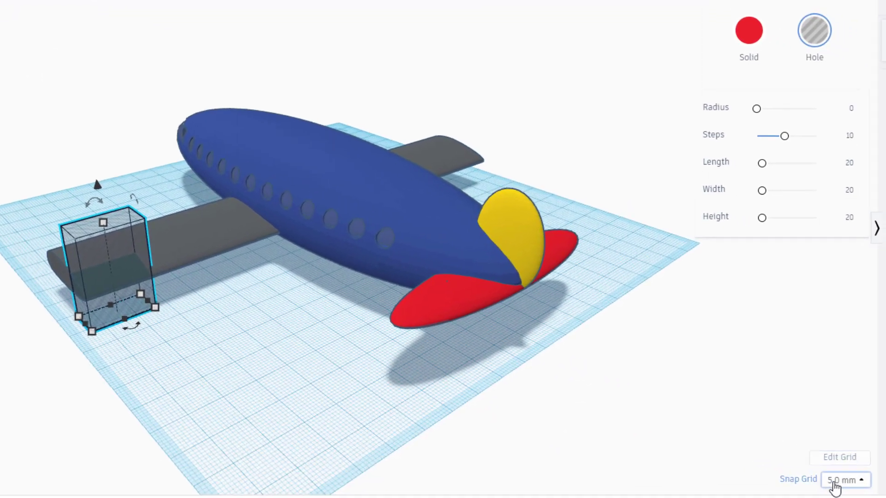
click(835, 480)
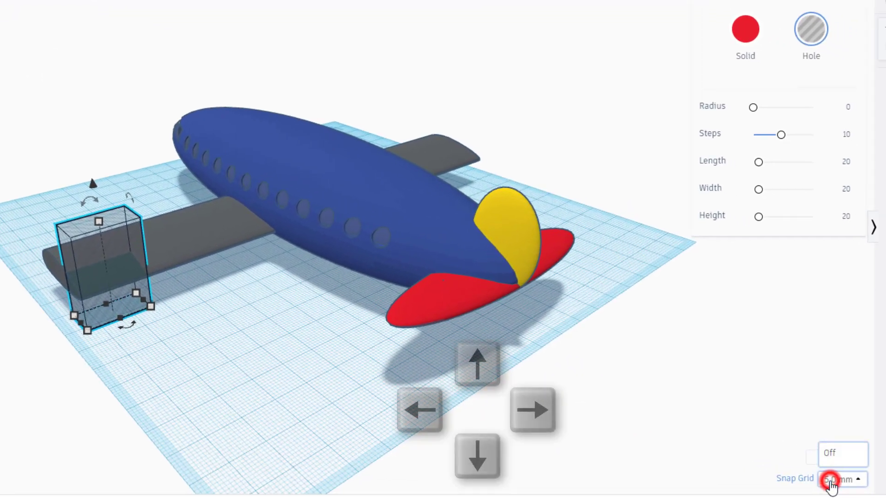
click(841, 452)
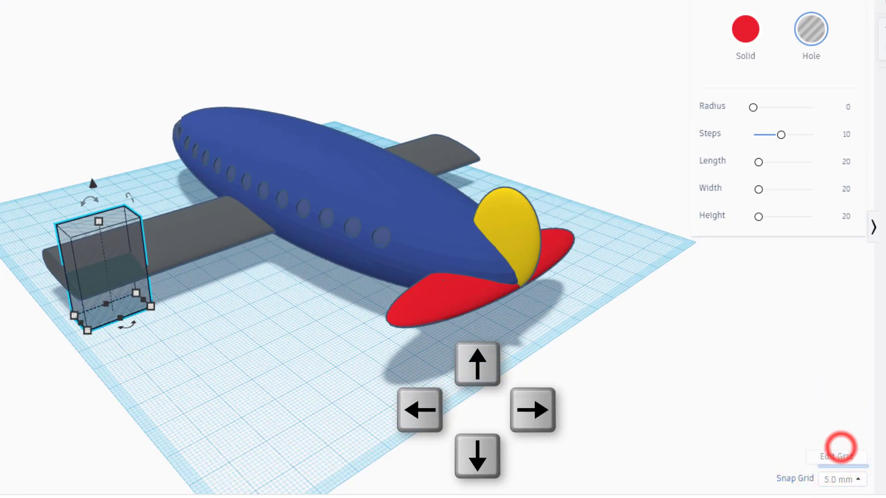
key(Right)
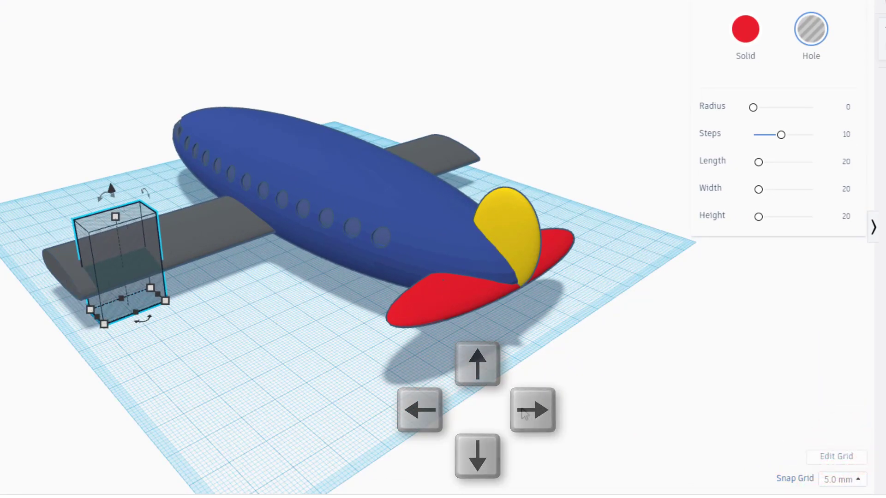
Duplicate the box hole and move the copy five 5 mm grid steps along the wing toward the fuselage.
key(ctrl+d)
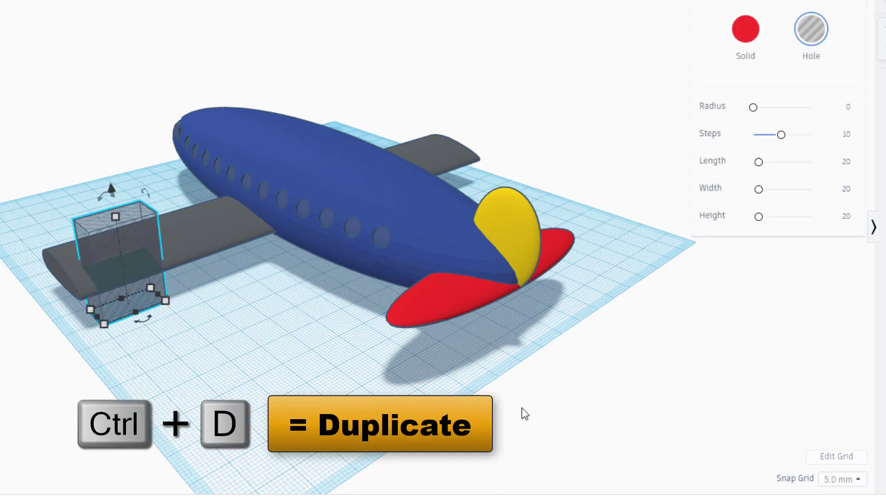
key(Right)
key(Right)
key(Right)
key(Right)
key(Right)
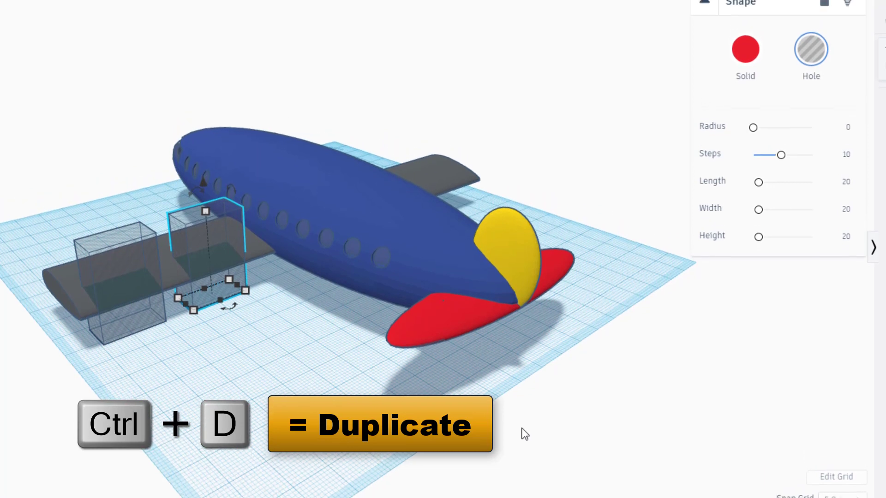
Group the two box holes on the wing into one hole shape.
shift+click(118, 297)
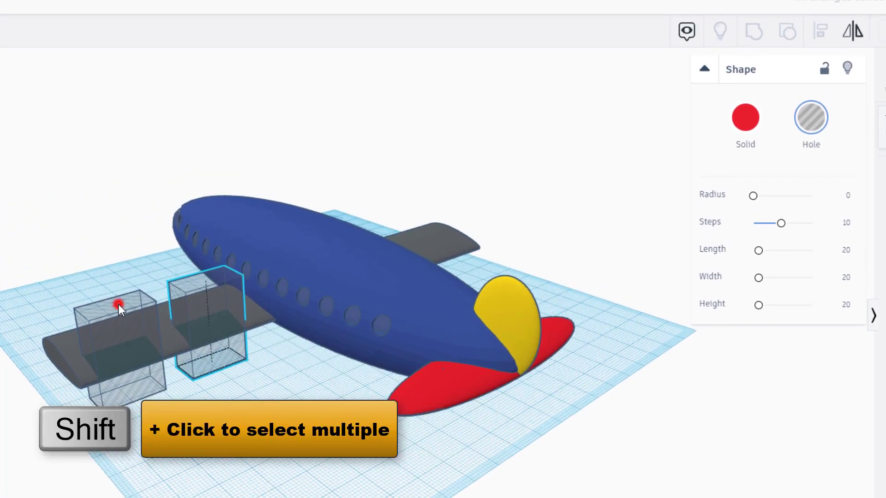
click(754, 31)
right_drag(279, 394, 180, 277)
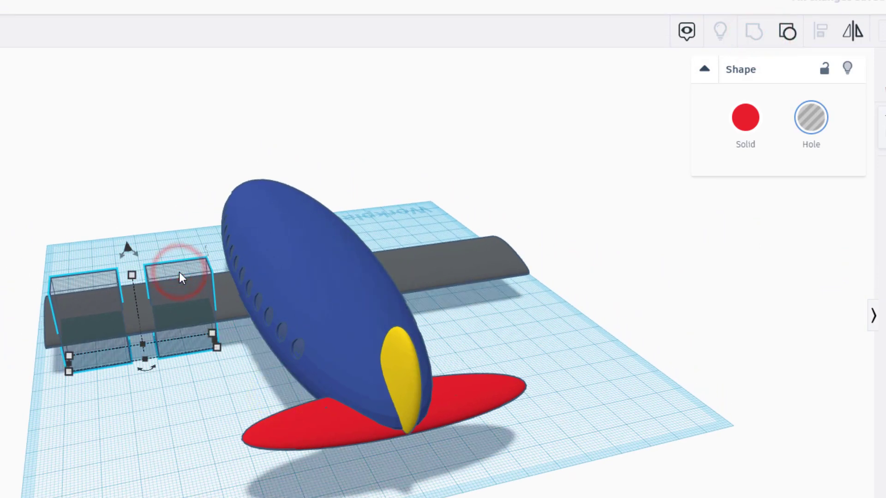
Duplicate the grouped pair of box holes and move the copy across the fuselage to the opposite wing.
key(ctrl+d)
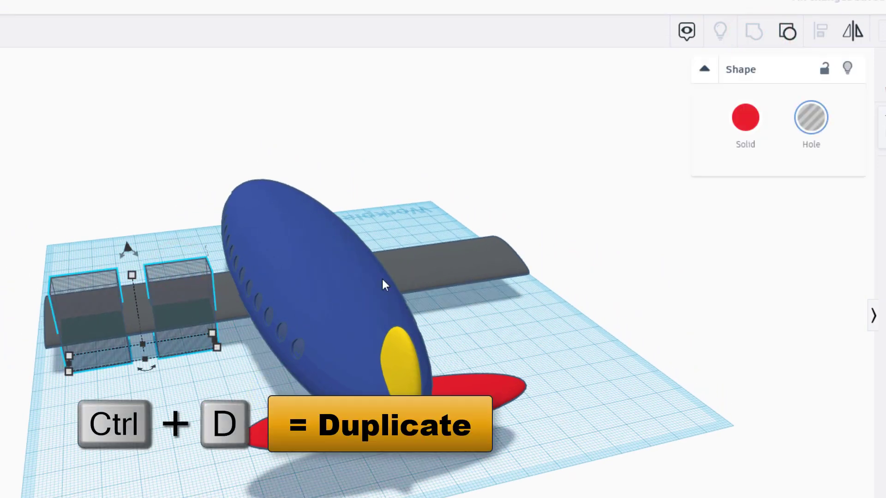
key(Right)
key(Right)
key(Right)
key(Right)
key(Right)
key(Right)
key(Right)
key(Right)
key(Right)
key(Right)
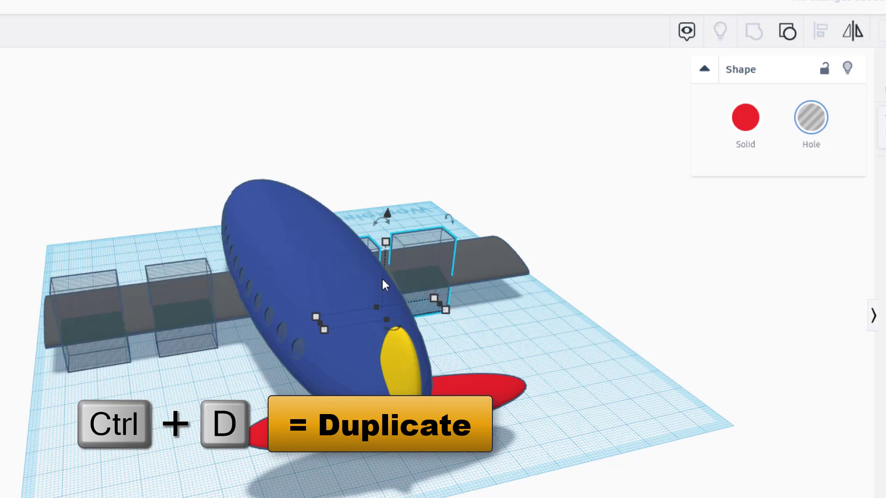
Align the copied pair of box holes against the wing so it sits near the opposite tip, mirroring the first pair.
right_drag(609, 367, 524, 375)
click(522, 370)
click(472, 287)
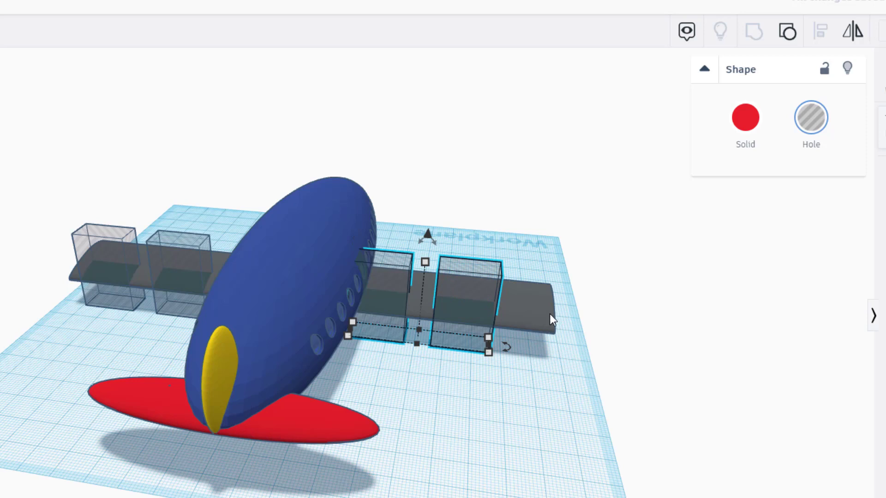
shift+click(538, 311)
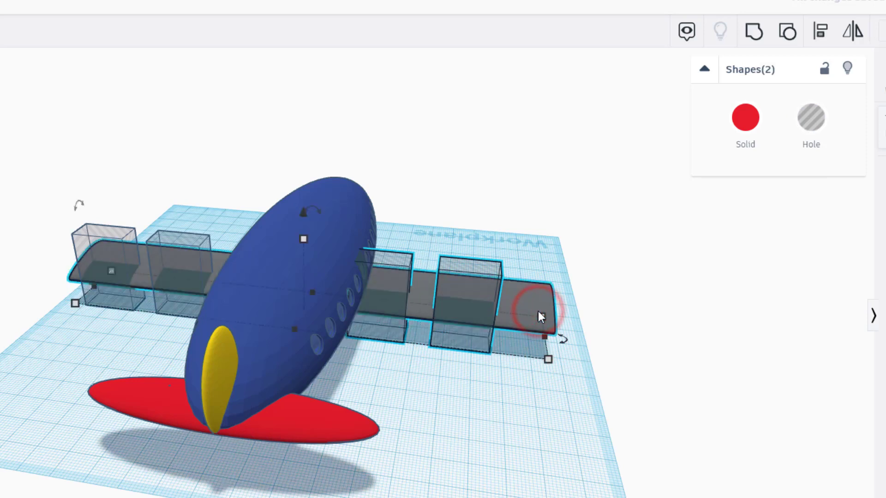
click(817, 31)
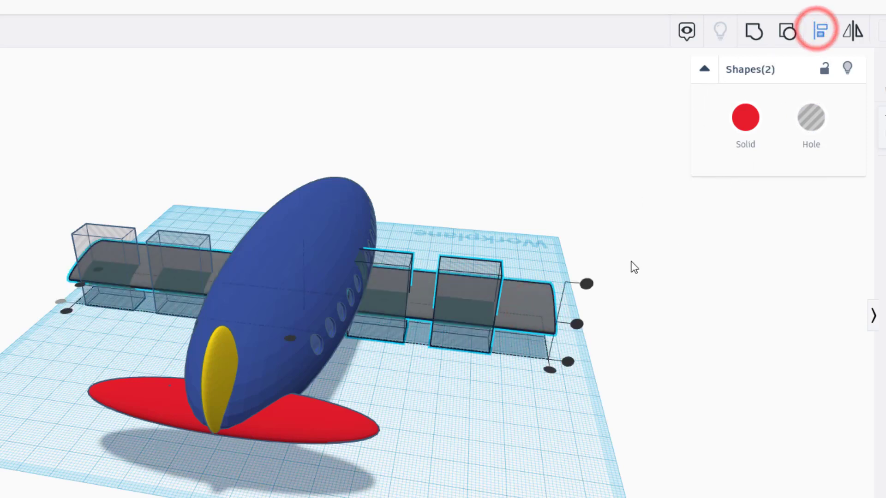
click(539, 305)
click(556, 349)
click(524, 395)
Hide the airliner body and the transparent window shape, leaving only the wings and box holes in view.
right_drag(524, 395, 99, 356)
click(356, 292)
click(848, 68)
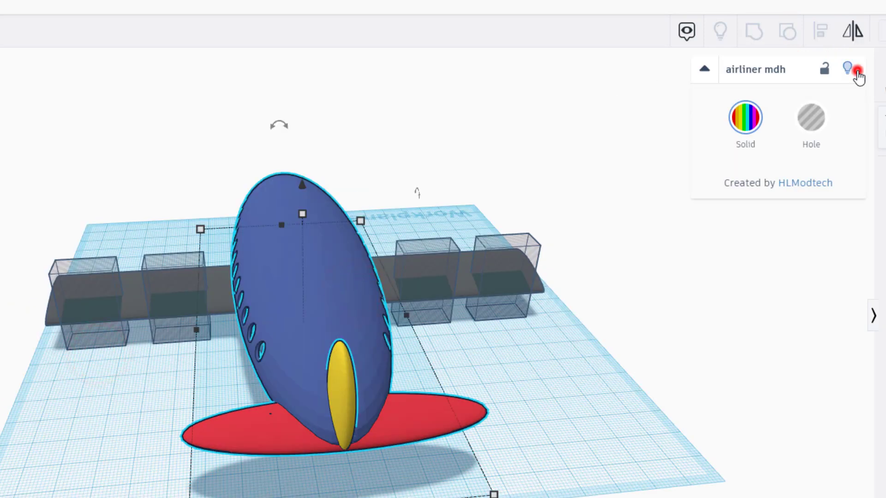
click(322, 315)
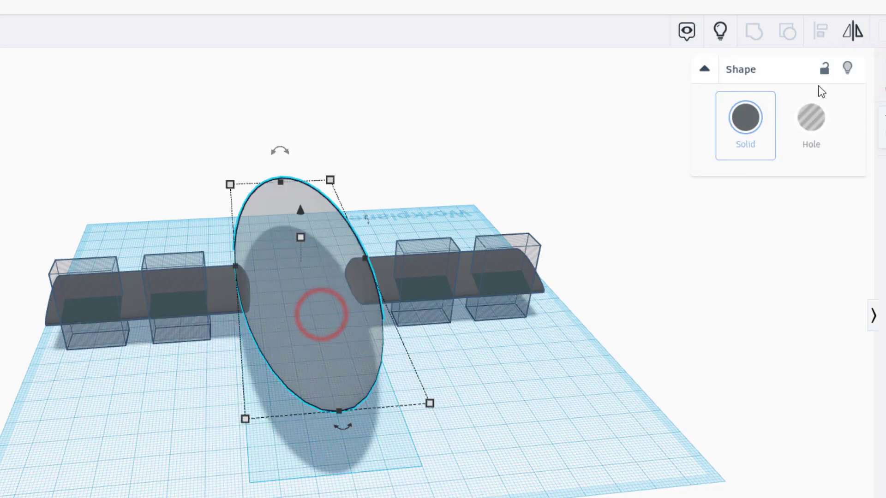
click(848, 68)
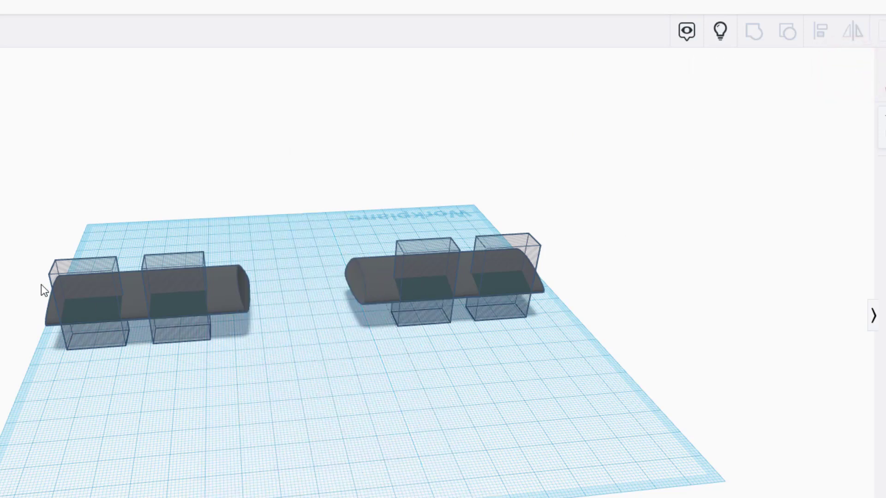
Group the wings with all the box holes to cut notches in the trailing edges, and show all hidden shapes.
drag(2, 198, 678, 416)
click(754, 32)
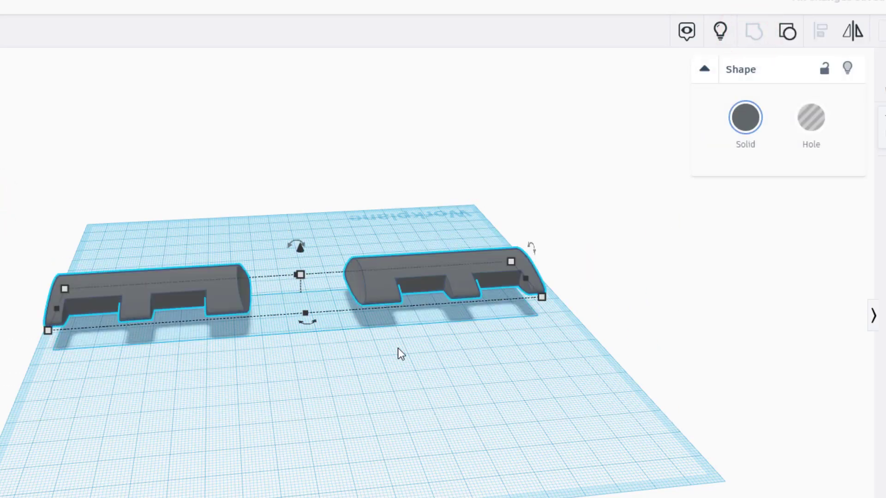
click(720, 30)
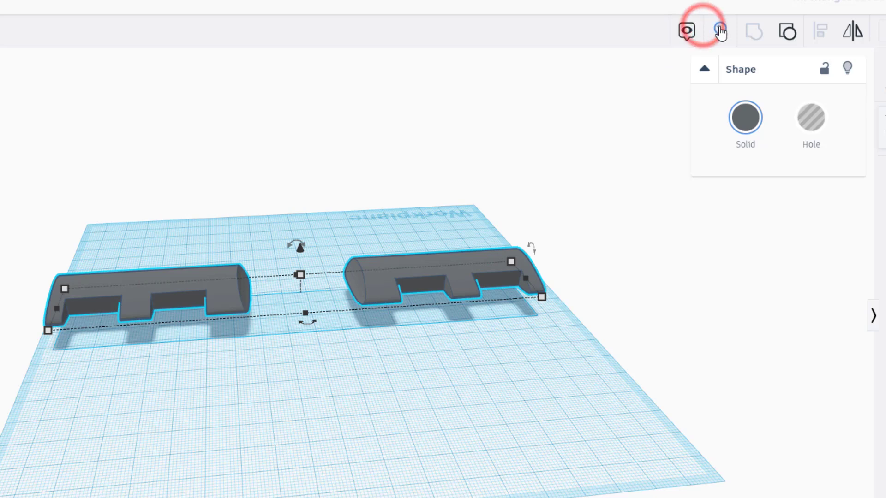
right_drag(113, 361, 412, 266)
right_drag(436, 238, 401, 380)
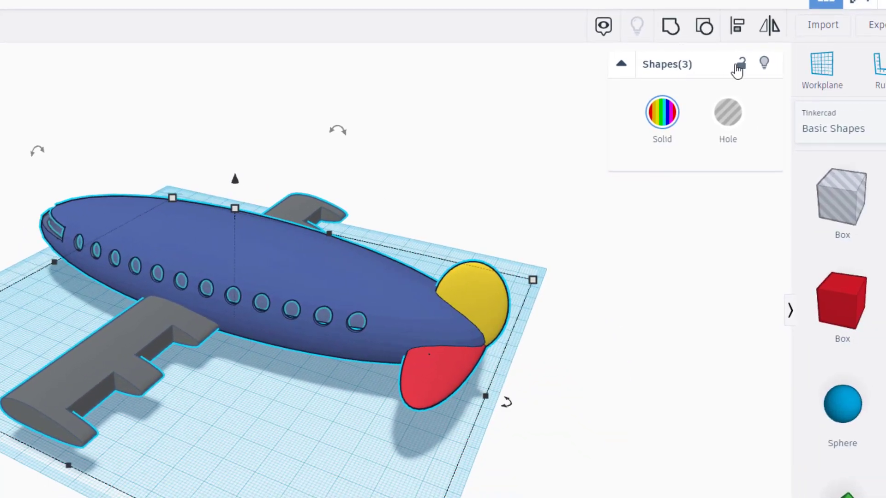
Set the workplane on the side wall of the inboard wing notch and place an Extrusion shape from the Featured shape generators there.
click(817, 65)
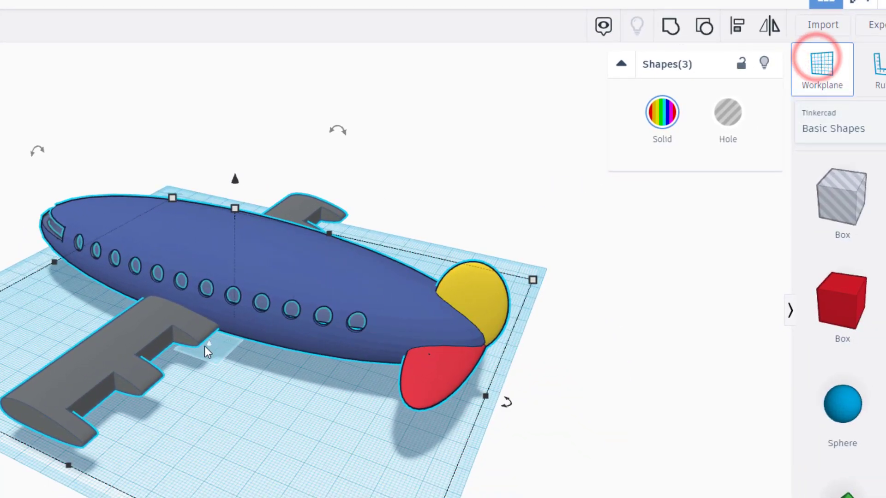
click(183, 337)
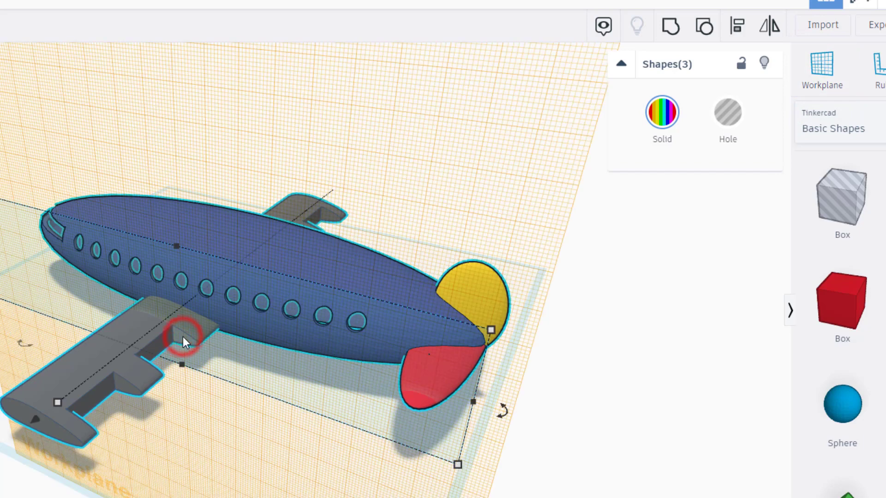
click(854, 128)
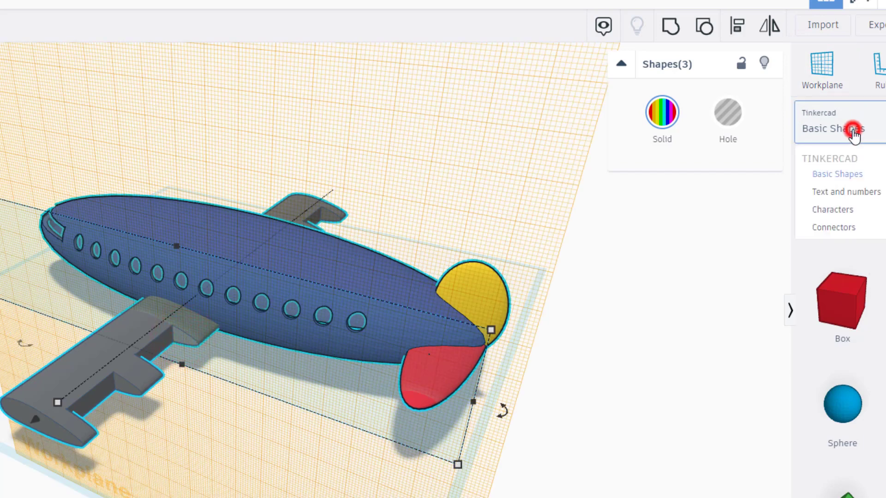
click(816, 322)
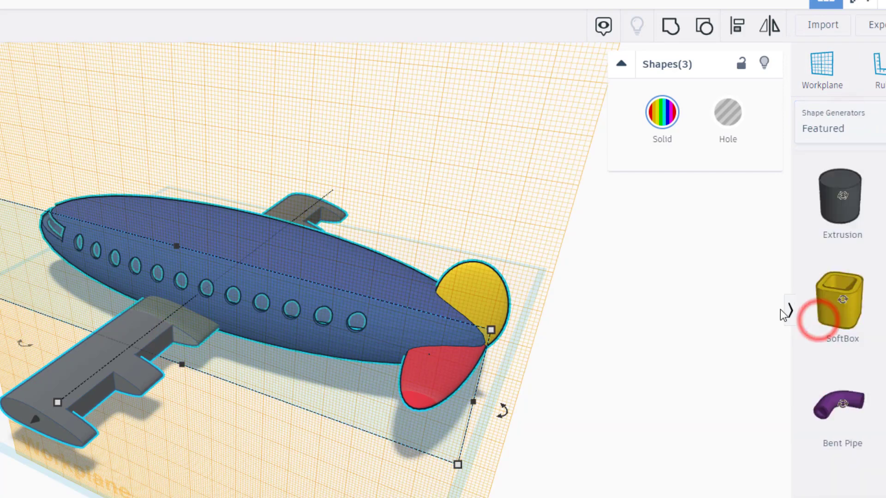
drag(845, 198, 187, 345)
Reshape the extrusion's profile into a flat, elongated airfoil section that narrows toward the trailing end.
drag(661, 247, 648, 245)
drag(695, 213, 690, 234)
drag(695, 280, 730, 252)
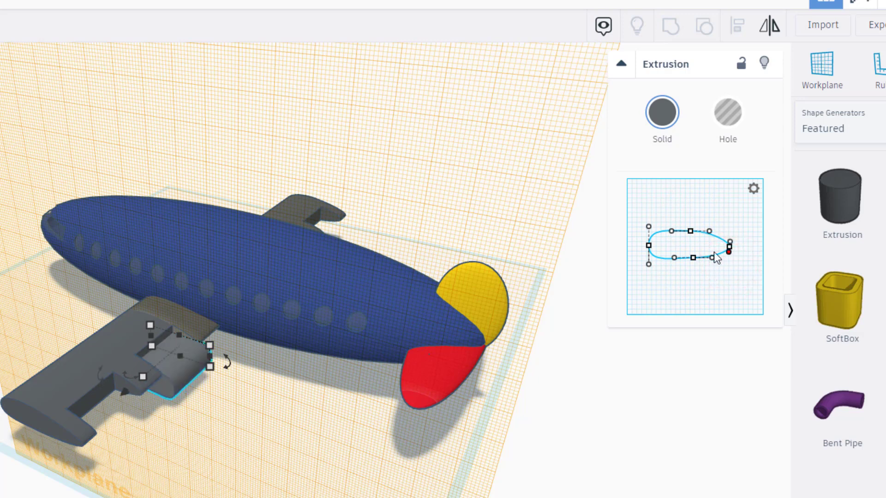
drag(648, 246, 695, 233)
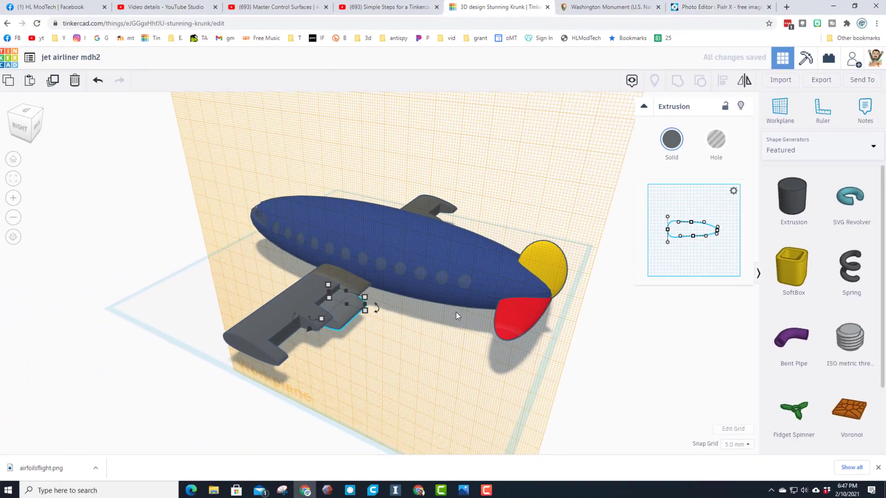
Raise the extrusion into the wing notch, fine-tuning its height against the wing surface with a 1.0 mm snap grid.
click(14, 177)
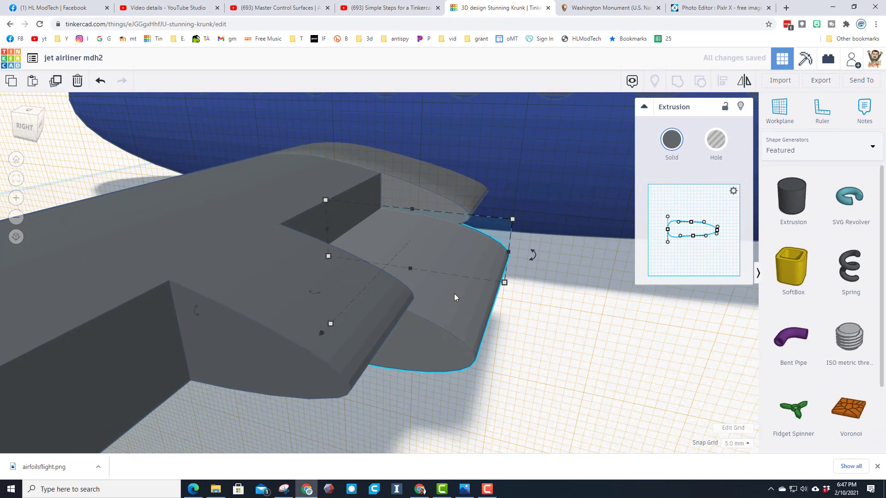
key(ctrl+Up)
key(ctrl+Up)
key(ctrl+Up)
key(ctrl+Up)
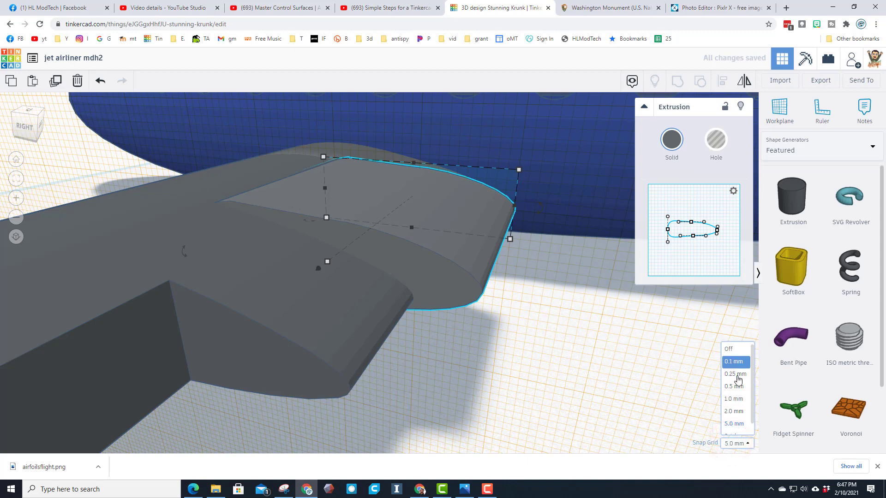
click(737, 401)
key(ctrl+Down)
key(ctrl+Down)
key(ctrl+Down)
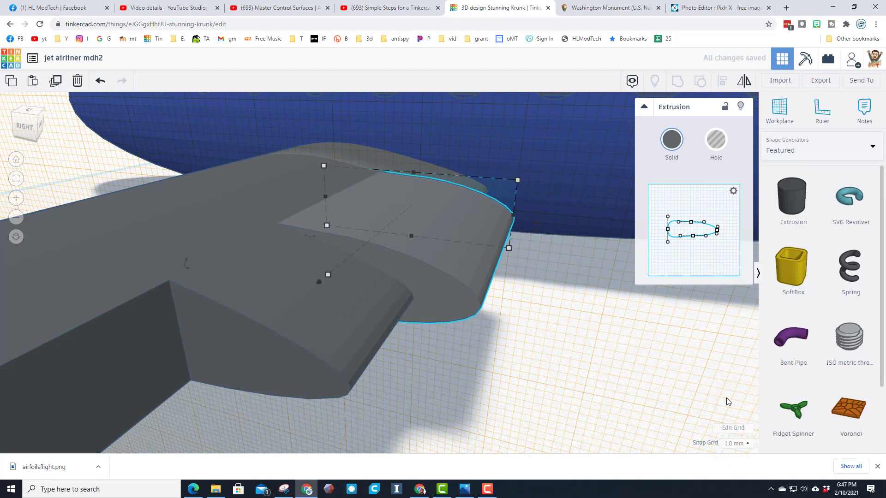
Shift the extrusion rearward until its front edge lines up with the front wall of the notch.
key(Right)
key(Right)
key(Right)
key(Right)
key(Right)
key(Right)
key(Right)
key(Right)
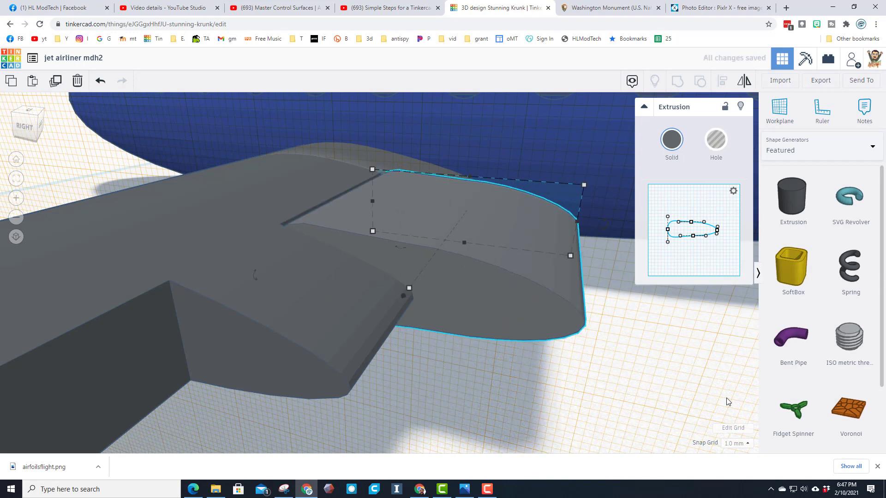
key(Left)
key(Left)
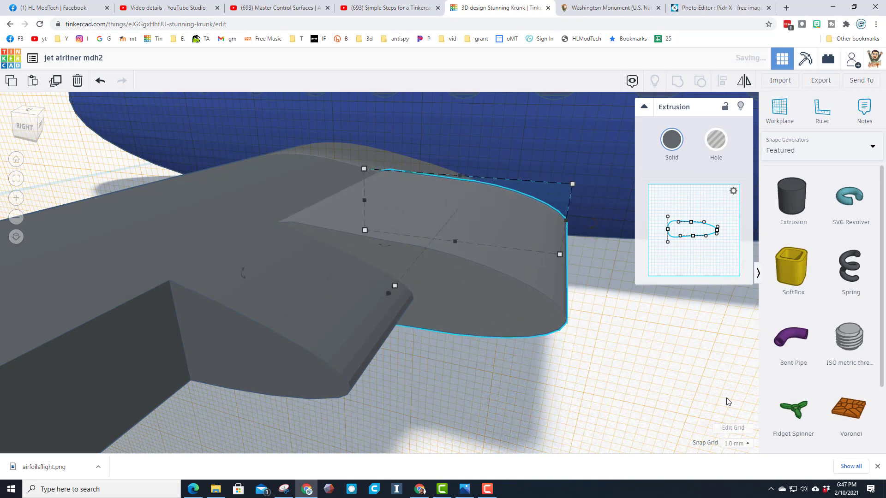
Shorten the extrusion to end at the wing's trailing edge and adjust the front curve of its profile.
drag(567, 221, 459, 229)
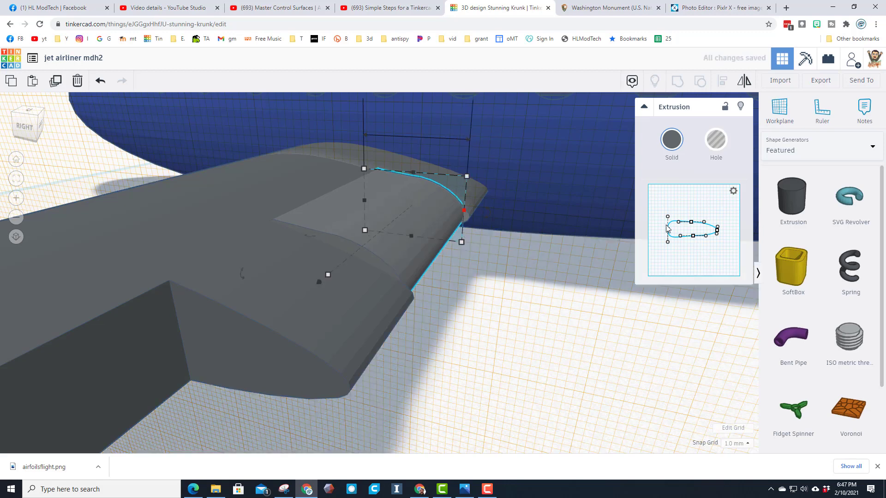
mouse_move(668, 217)
mouse_down()
mouse_move(664, 211)
mouse_move(668, 222)
mouse_up()
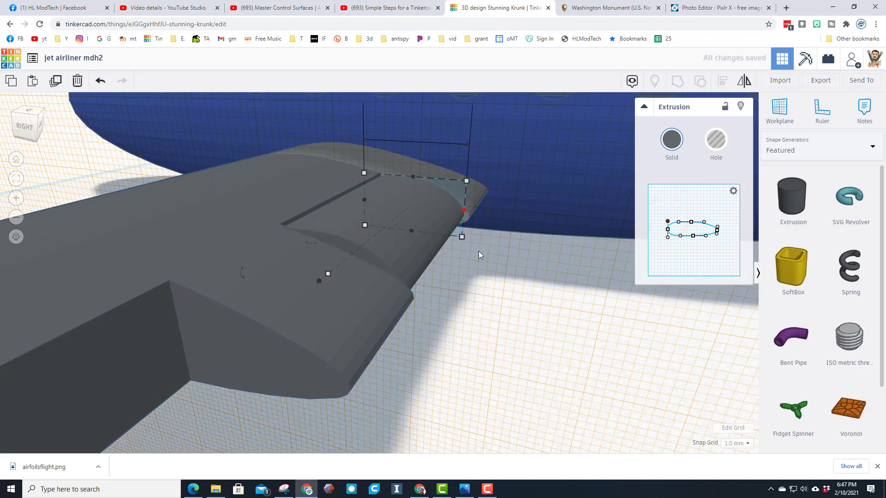
click(718, 228)
Colour the inboard wing flap yellow.
right_drag(627, 279, 414, 264)
click(398, 256)
click(670, 142)
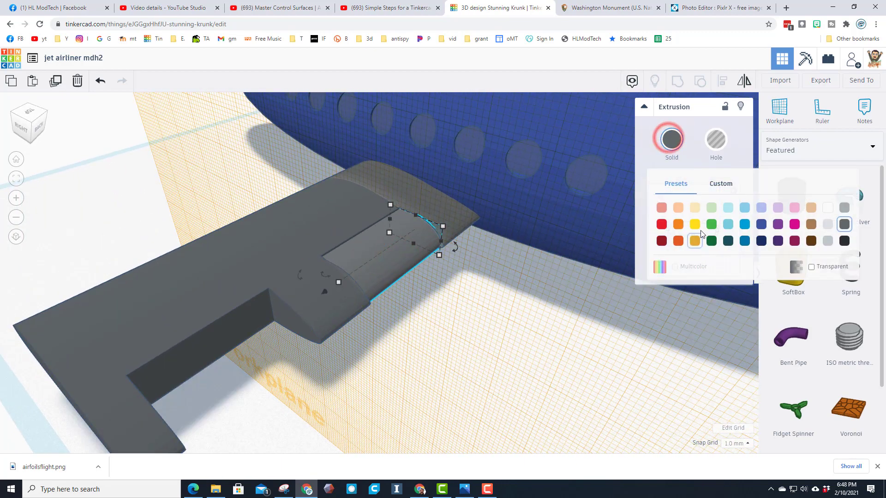
click(696, 221)
right_drag(508, 286, 441, 307)
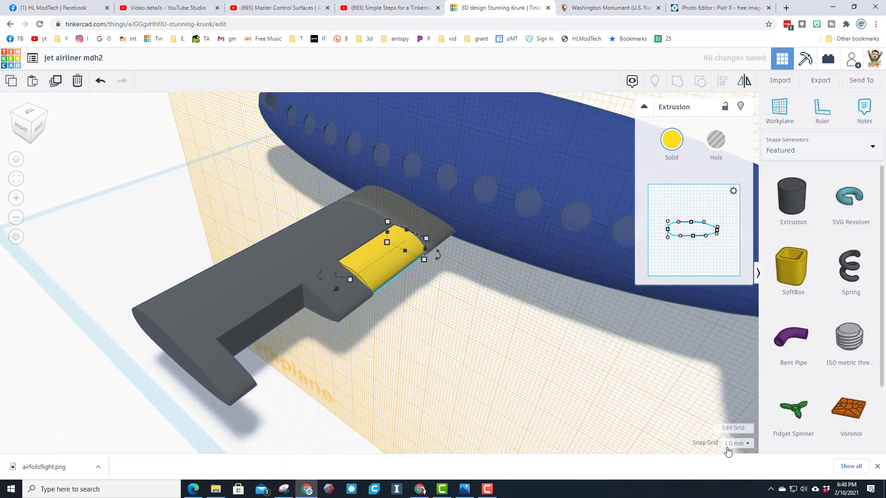
Set the snap grid to 5.0 mm and duplicate the yellow flap in place.
click(746, 448)
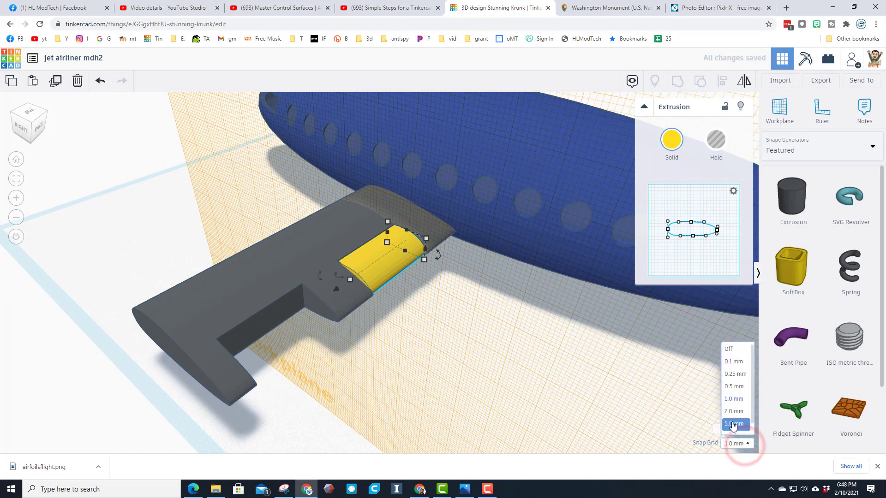
click(732, 419)
right_drag(556, 356, 363, 281)
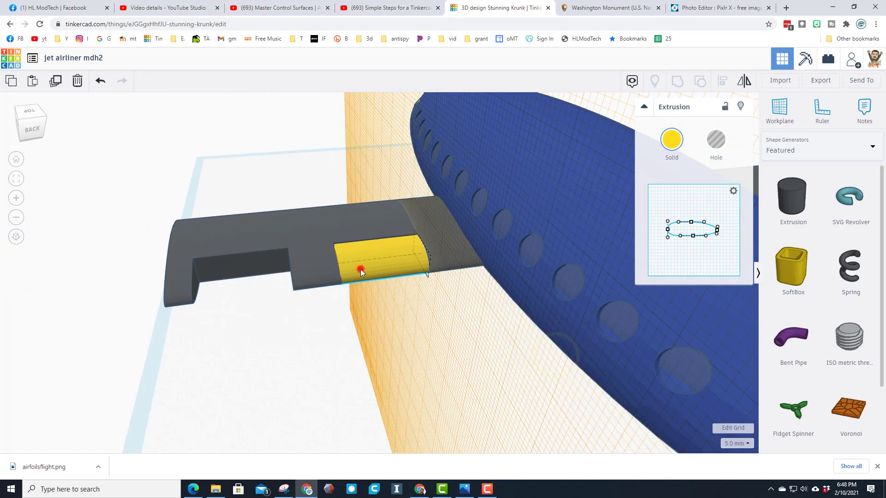
click(398, 261)
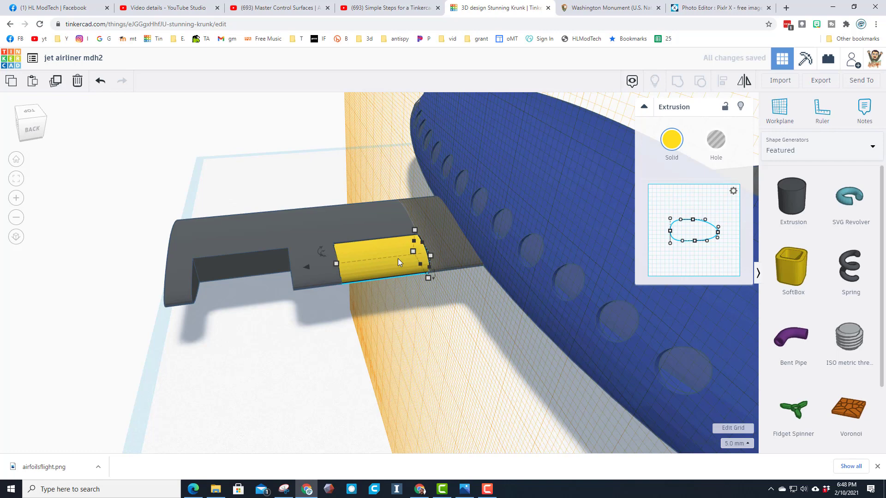
key(ctrl+d)
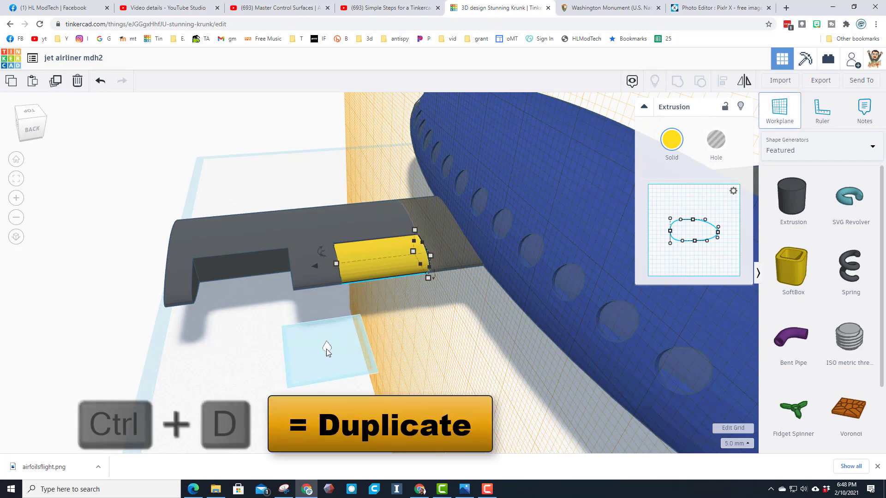
Return the workplane to the base plane and move the copied flap outboard until it fills the outer wing notch.
click(325, 349)
click(363, 270)
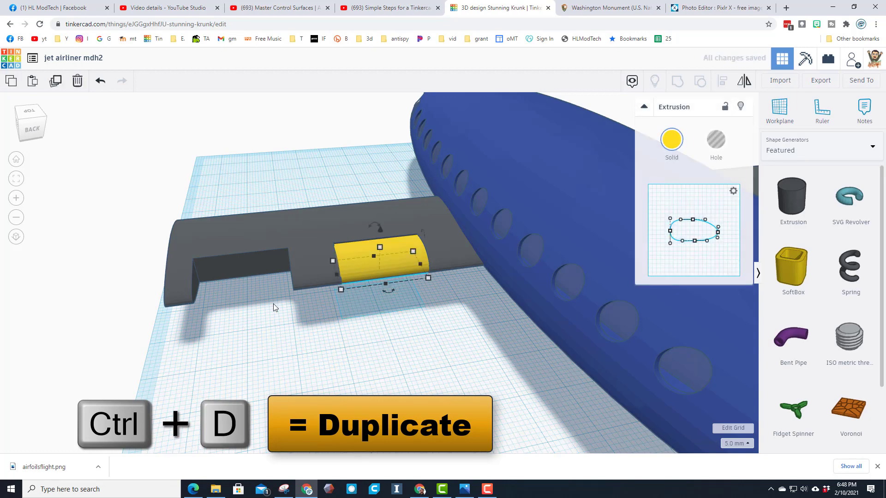
key(Left)
key(Left)
key(Left)
key(Left)
key(Left)
key(Left)
key(Left)
key(Left)
key(Left)
key(Left)
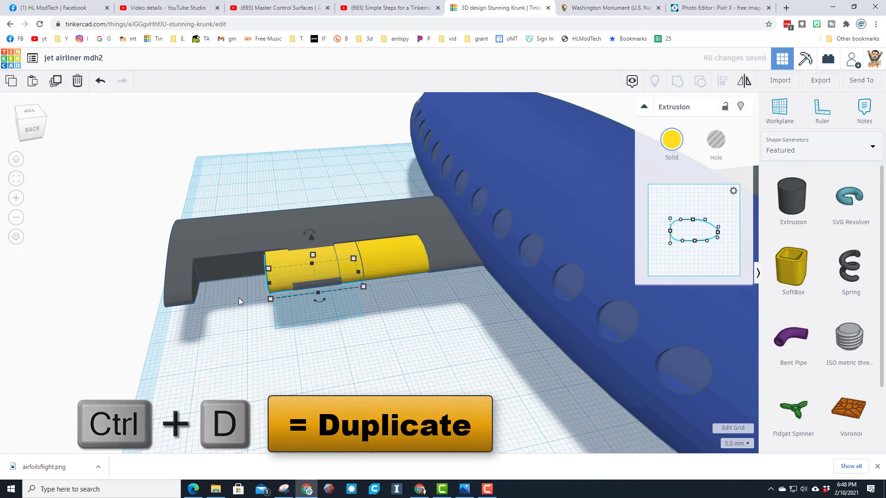
key(Left)
key(Left)
key(Left)
key(Left)
key(Left)
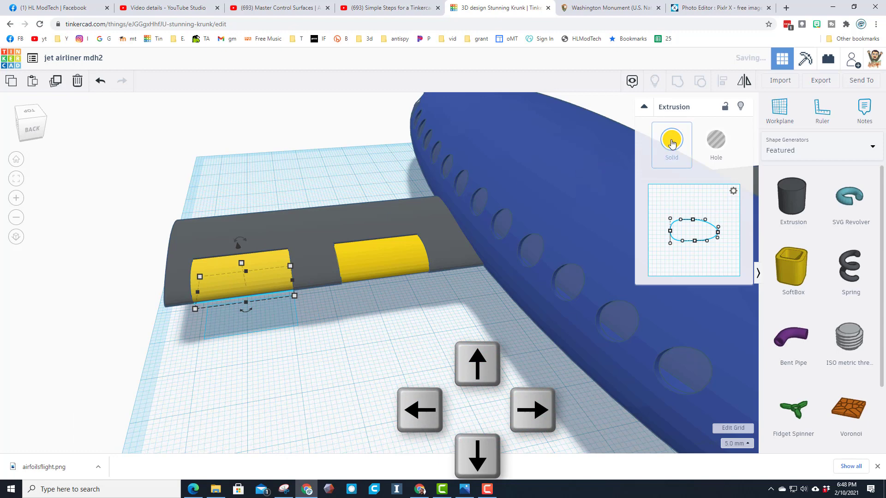
Colour the outboard flap magenta to distinguish it from the yellow one.
click(400, 257)
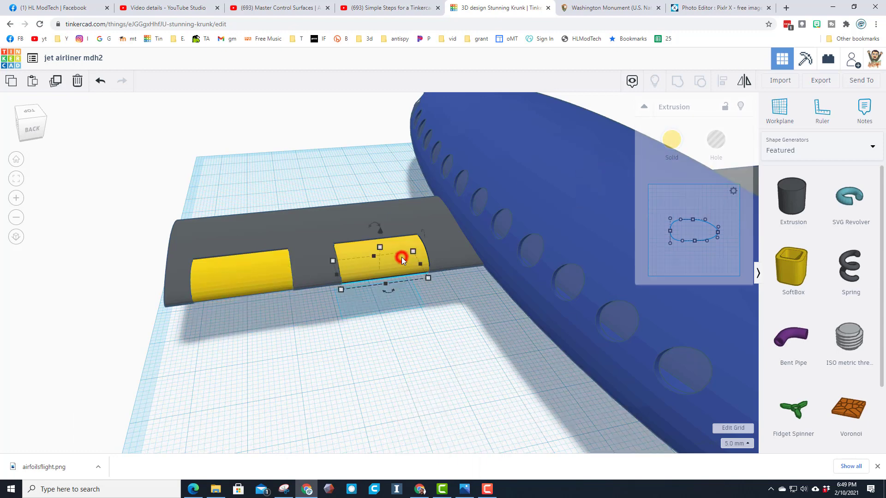
click(249, 268)
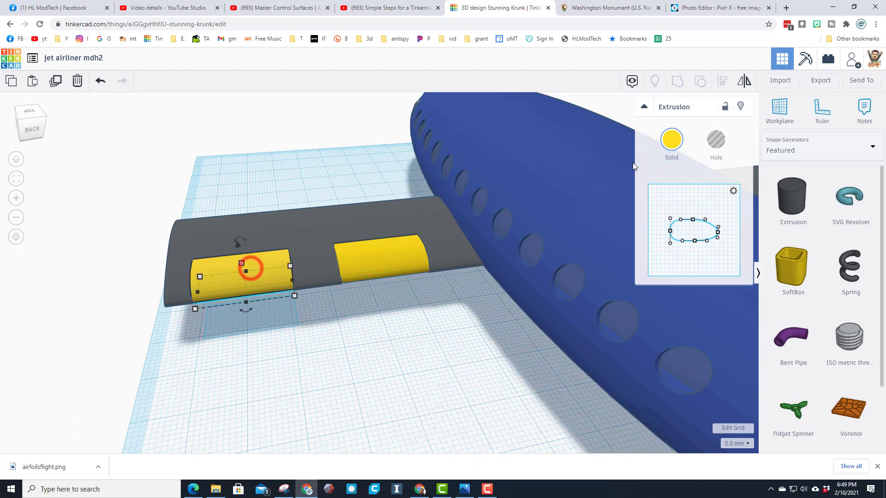
click(671, 141)
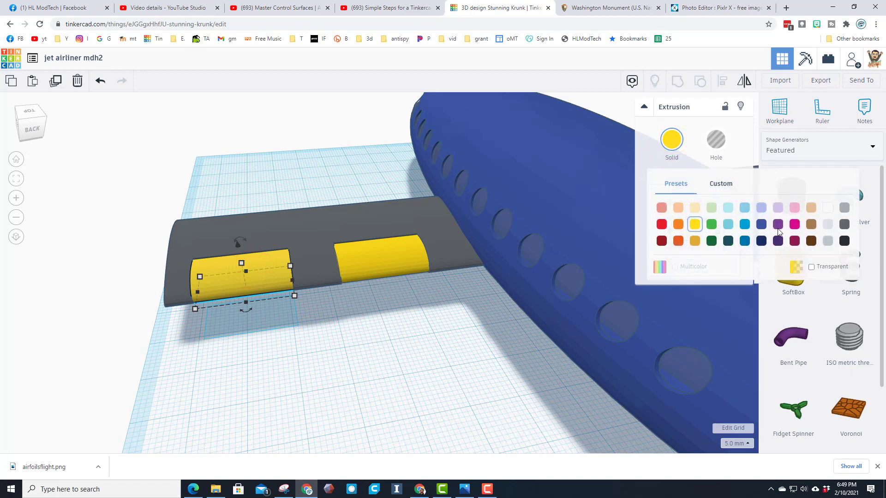
click(795, 224)
right_drag(465, 269, 376, 284)
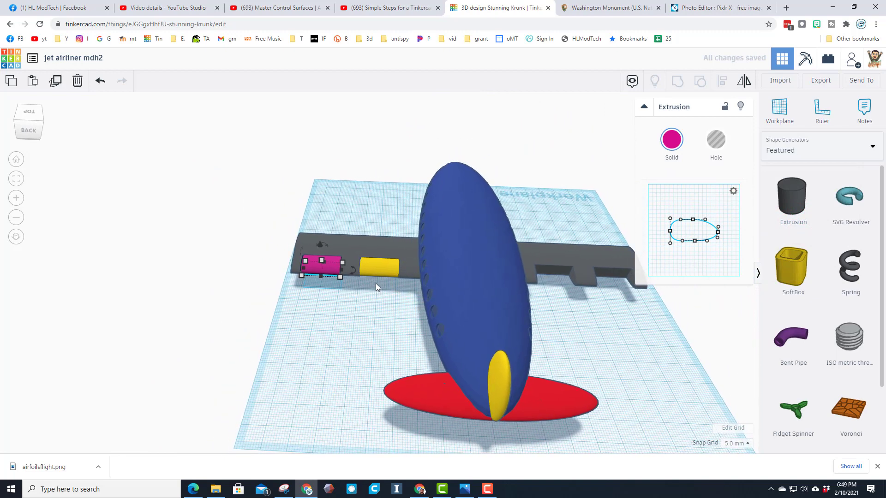
Duplicate the yellow and magenta flaps together and move the copies across the fuselage into the opposite wing's notches.
shift+click(378, 270)
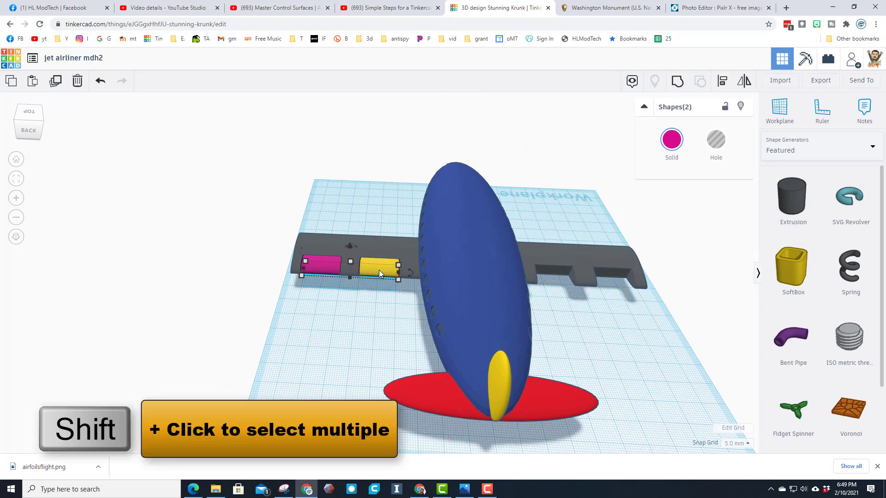
click(378, 269)
key(ctrl+d)
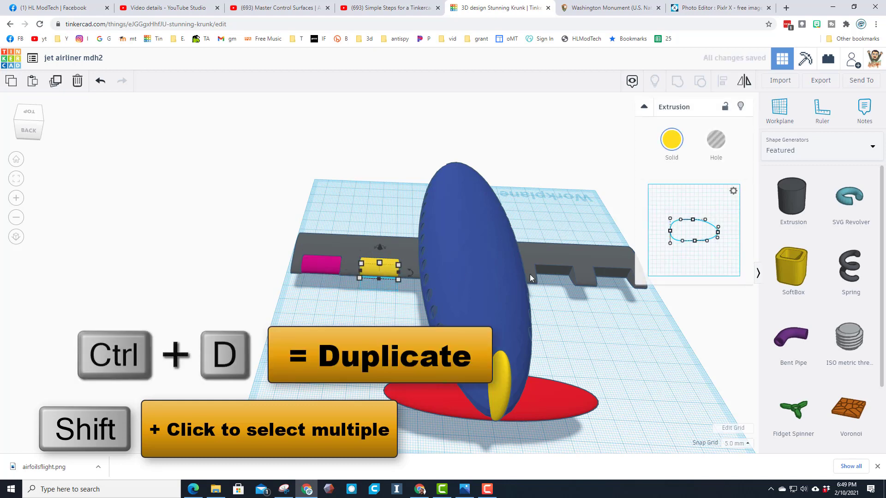
key(ctrl+d)
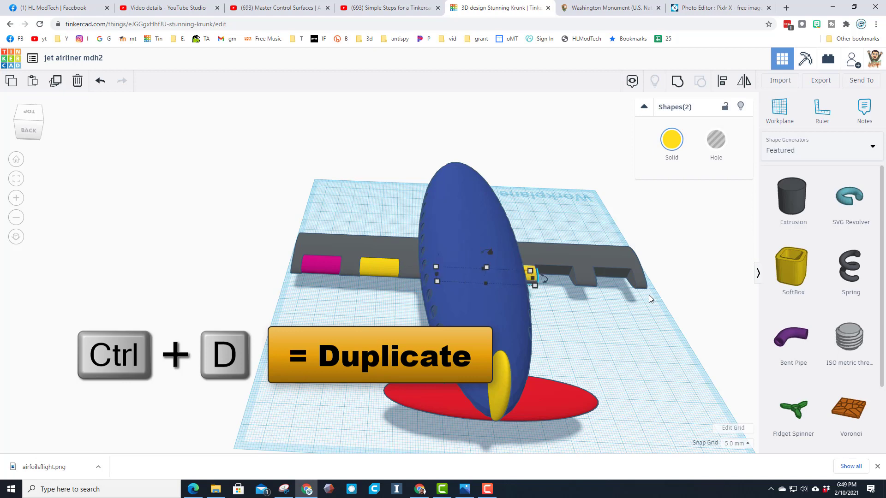
key(Right)
key(Right)
key(Right)
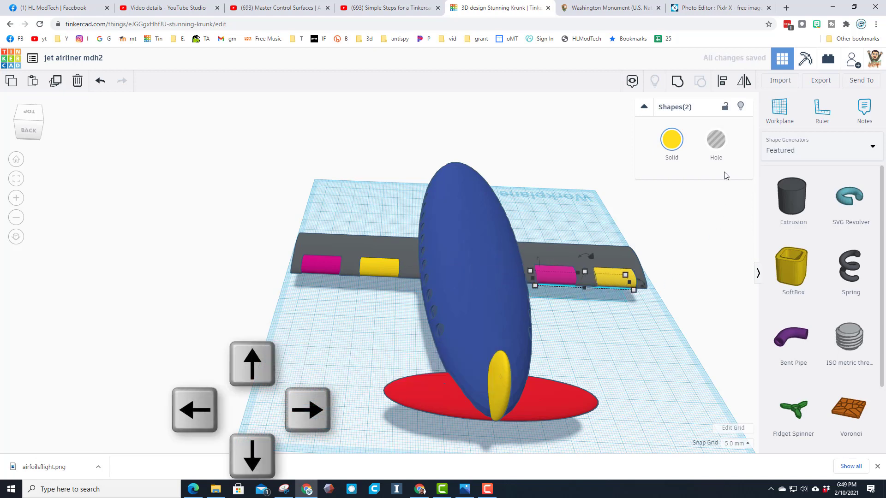
Mirror the copied flaps along the wingspan so the yellow one sits nearest the fuselage, and deselect them.
click(735, 83)
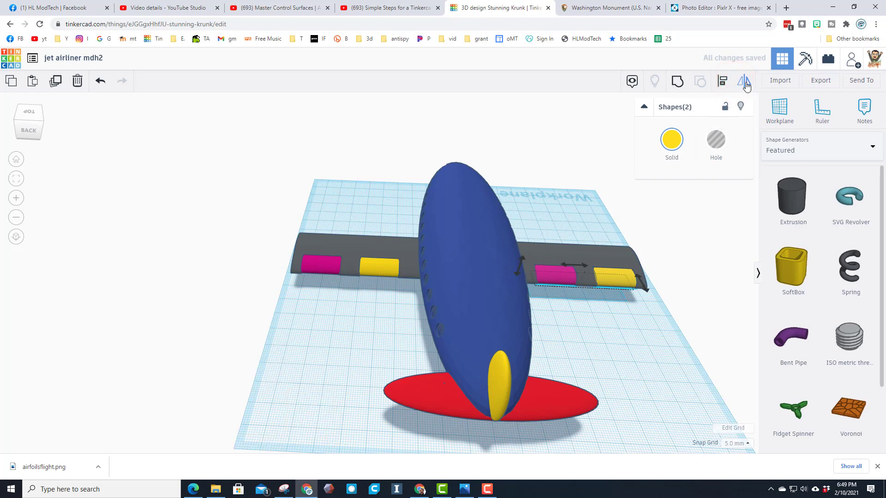
click(583, 269)
click(593, 319)
right_drag(594, 321, 530, 302)
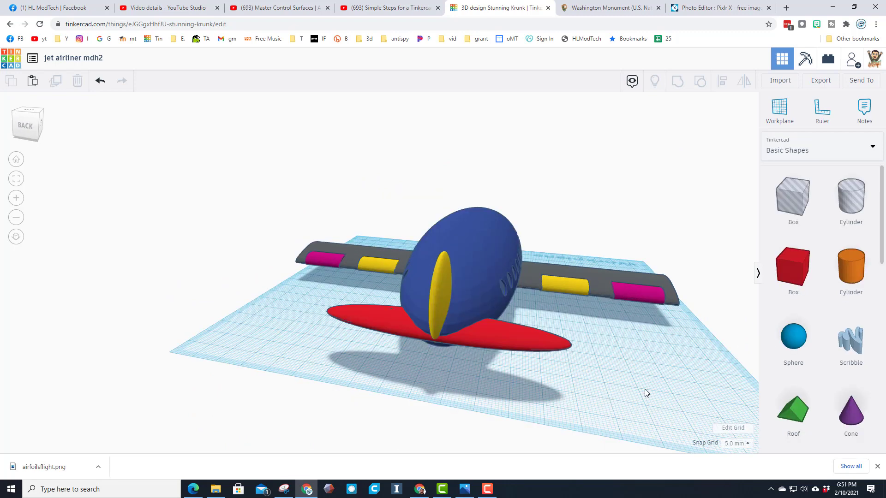
Place a box hole beneath the red tailplane and set its size along the fuselage to 10 mm.
right_drag(646, 393, 419, 367)
click(786, 203)
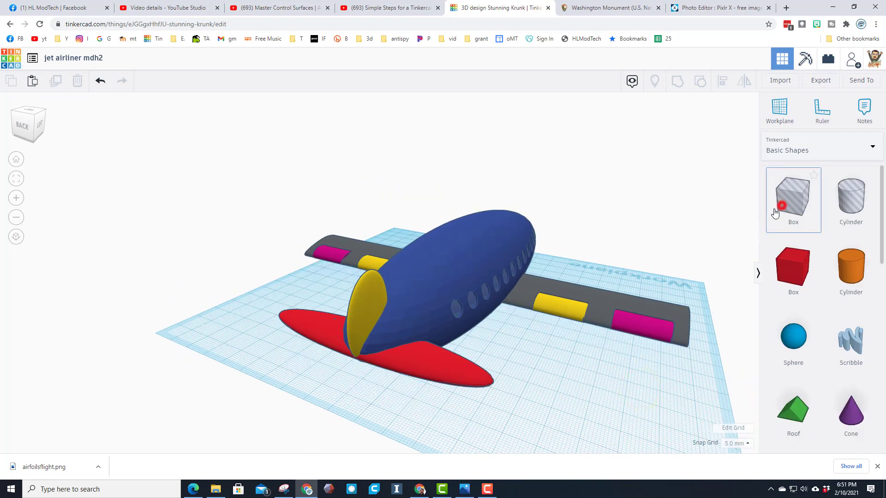
click(416, 424)
right_drag(496, 420, 248, 450)
scroll(225, 438, down, 2)
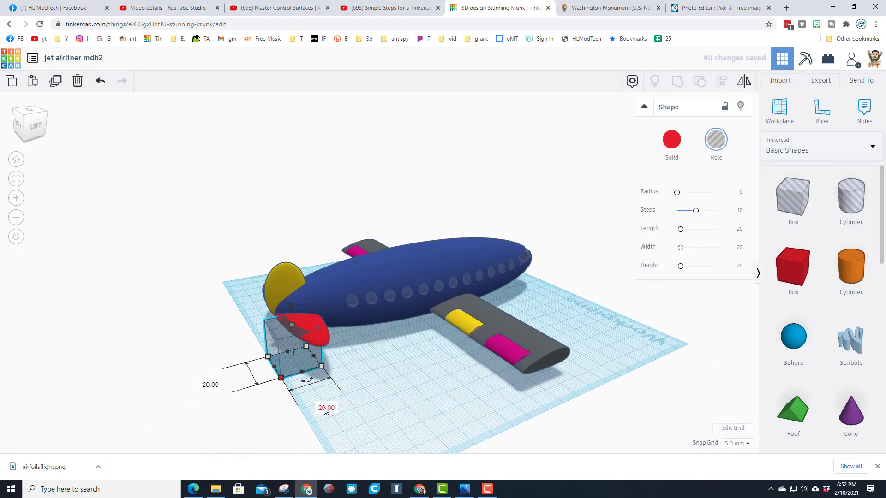
text(10)
key(Return)
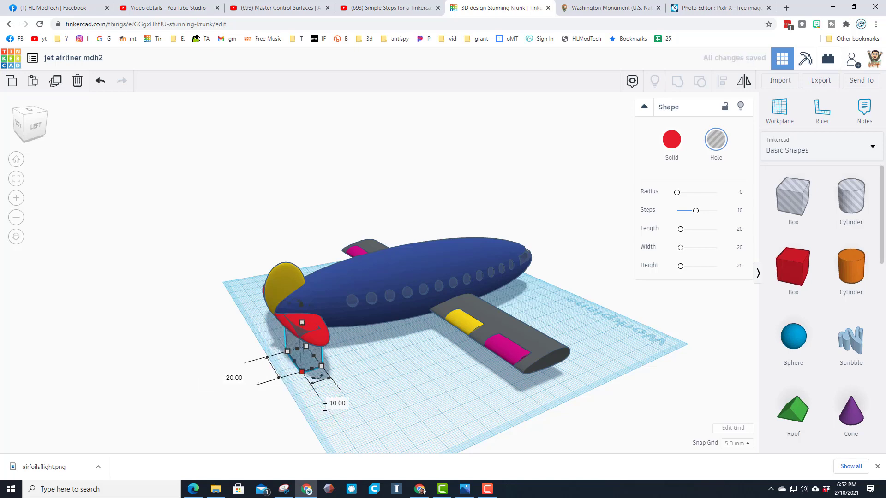
Align the box hole beneath the tailplane flush with the rear end of the airliner's body and deselect it.
click(292, 377)
drag(249, 291, 316, 372)
click(723, 80)
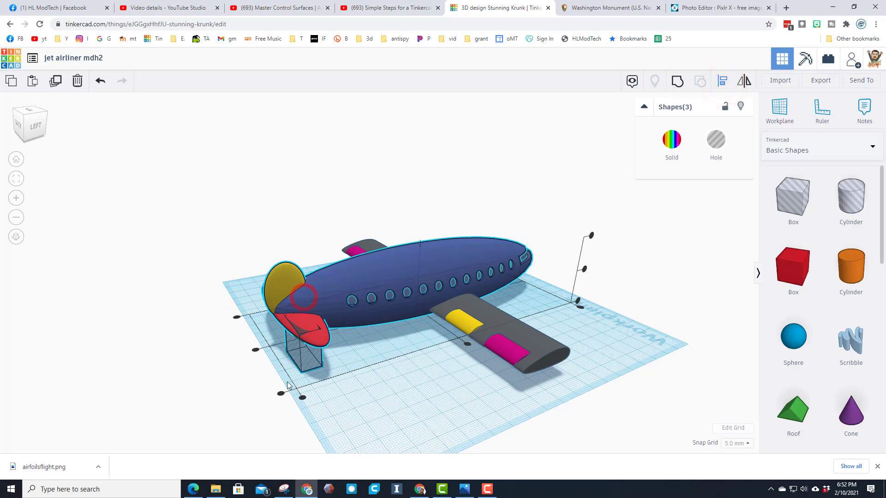
click(302, 397)
click(311, 381)
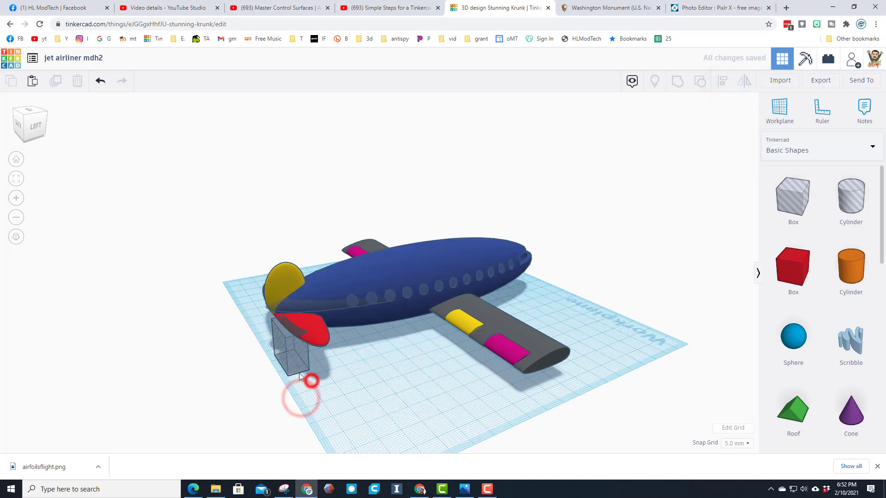
Set the box hole's height to 30 mm so it passes through the red tailplane.
click(290, 325)
click(346, 345)
text(30)
key(Return)
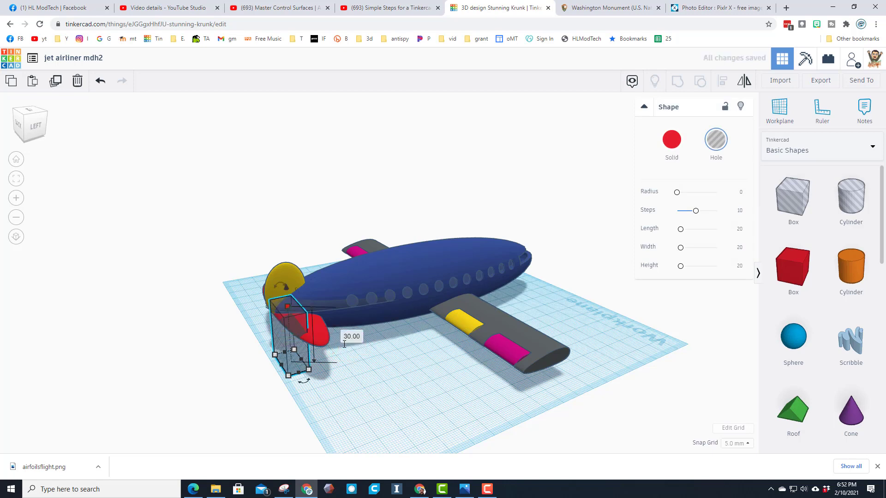
Duplicate the box hole and move the copy across the fuselage to the other half of the red tailplane.
right_drag(339, 349, 559, 372)
click(558, 370)
click(488, 382)
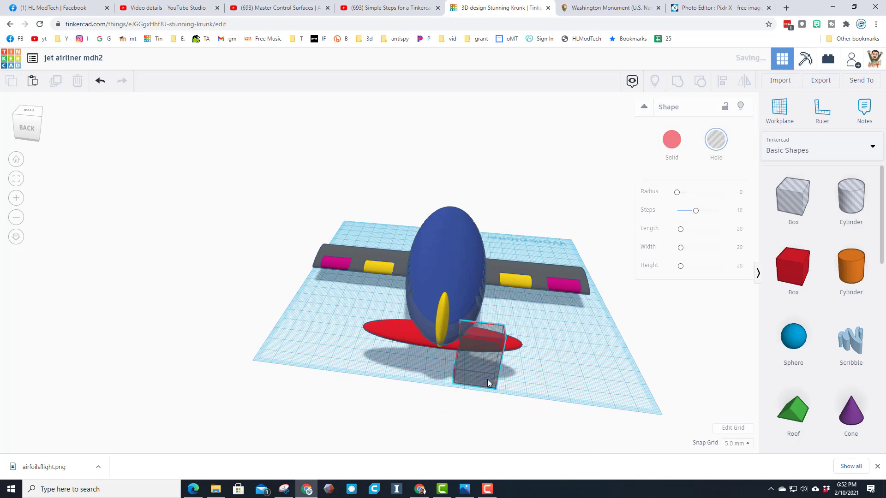
key(ctrl+d)
key(Left)
key(Left)
key(Left)
key(Left)
key(Left)
key(Left)
key(Left)
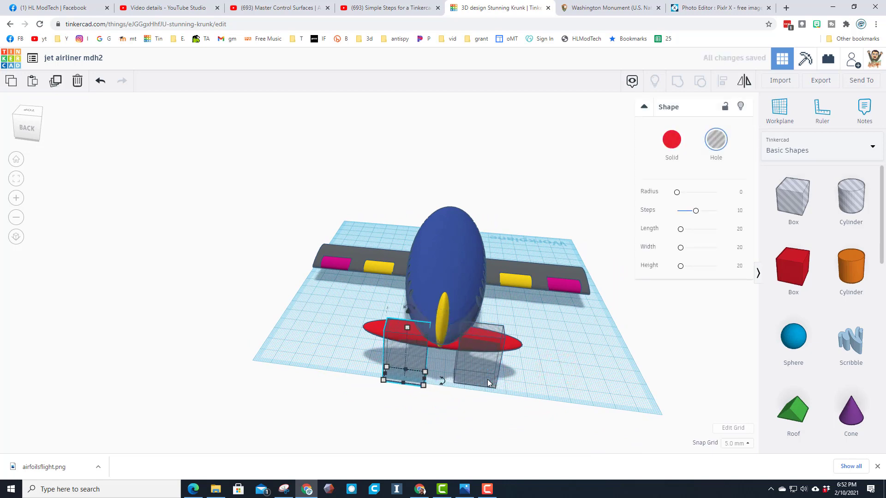
key(Left)
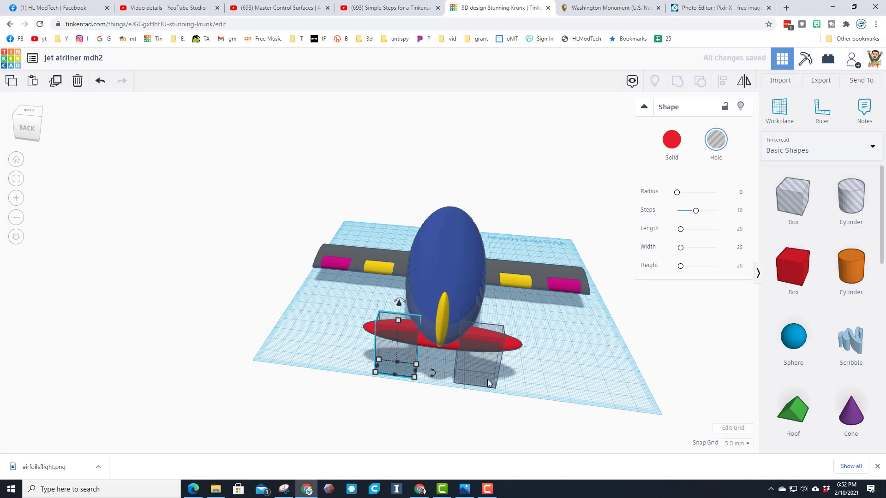
Group the two box holes and centre the pair on the fuselage across its width.
shift+click(485, 375)
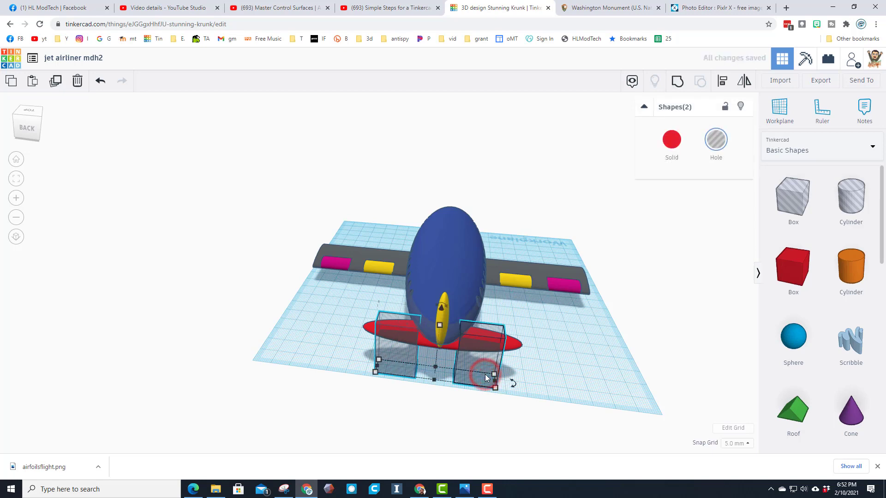
click(678, 82)
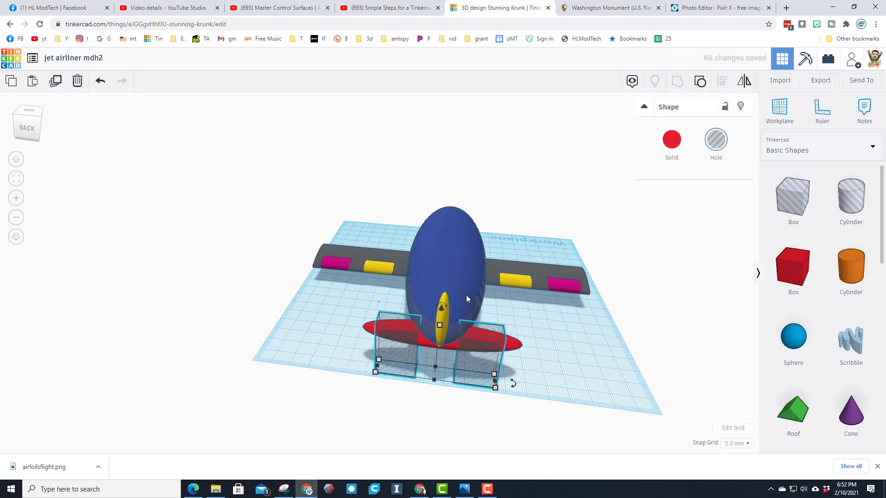
shift+click(450, 264)
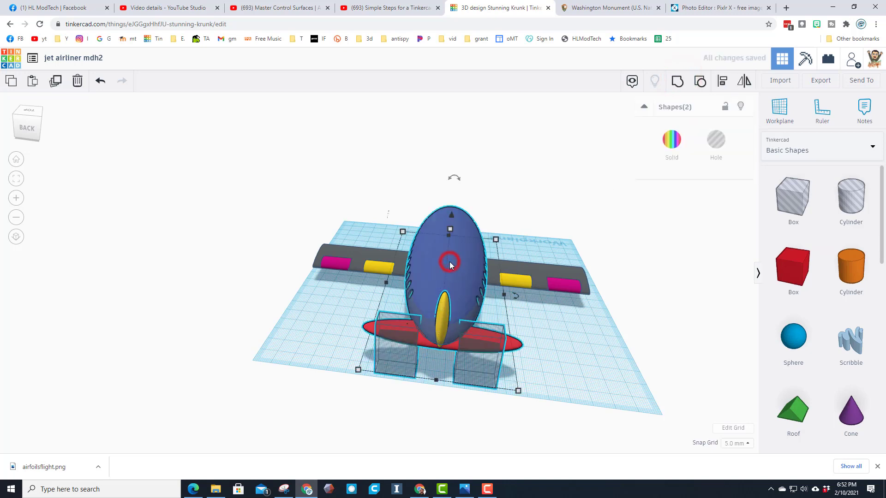
click(723, 83)
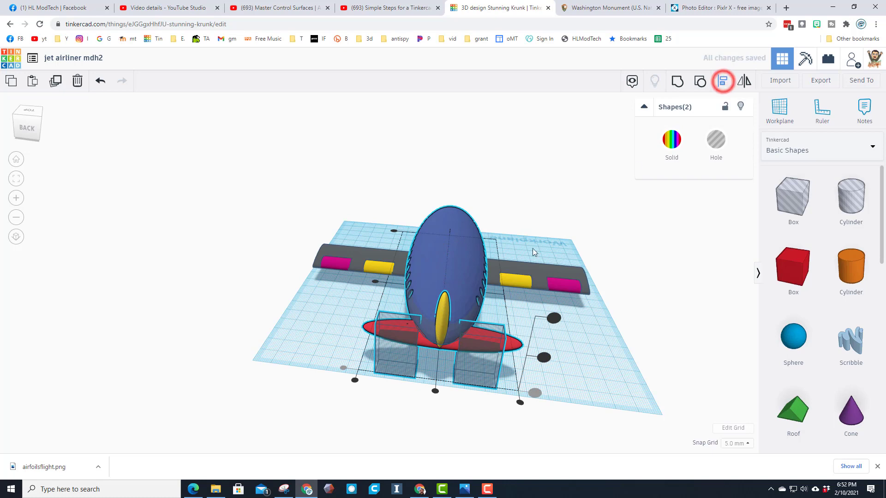
click(435, 392)
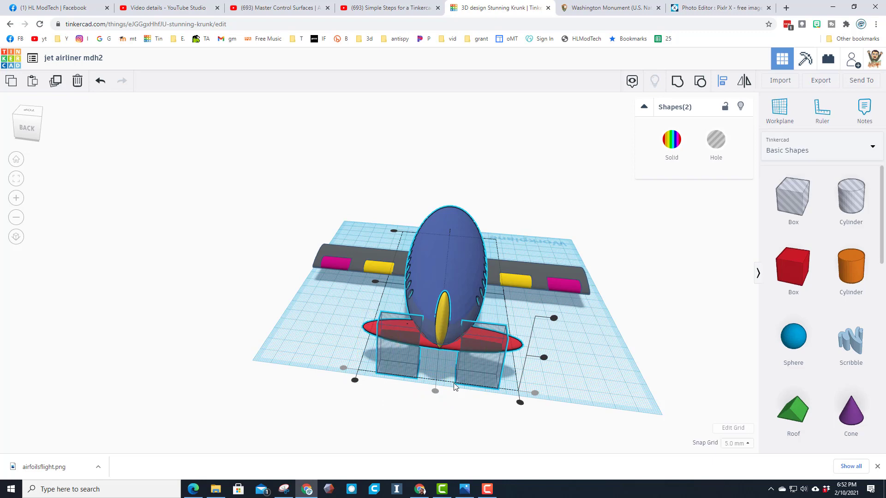
click(577, 381)
Group the hole pair with the airliner body to cut two notches in the tailplane's trailing edge.
right_drag(599, 377, 398, 365)
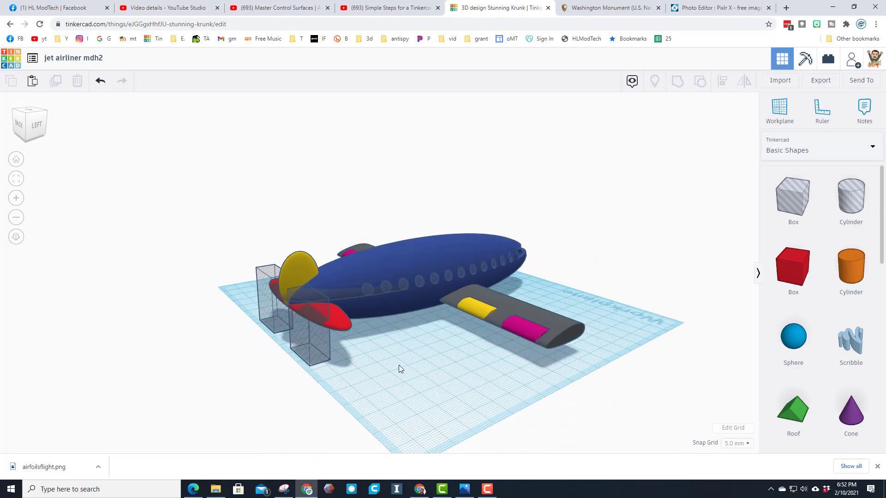
click(352, 357)
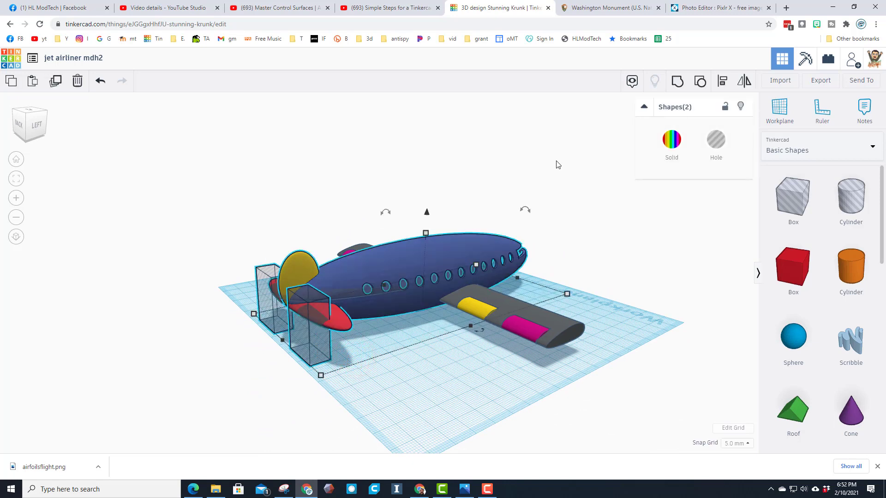
click(676, 82)
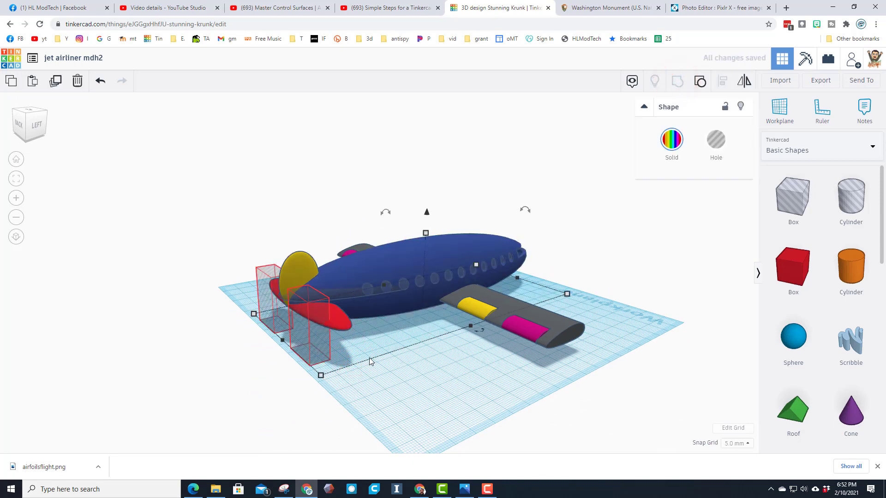
right_drag(369, 358, 377, 350)
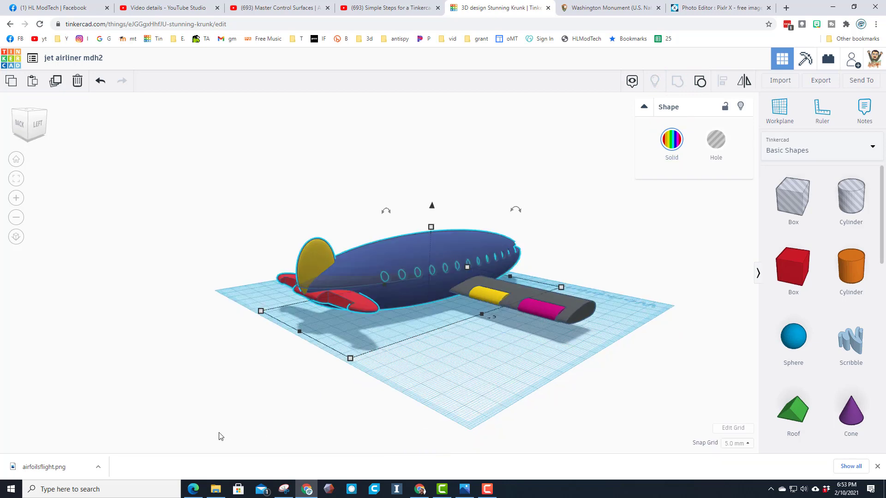
Set the workplane on the inner side wall of a tailplane notch and place a Featured Extrusion shape there.
click(779, 110)
click(322, 301)
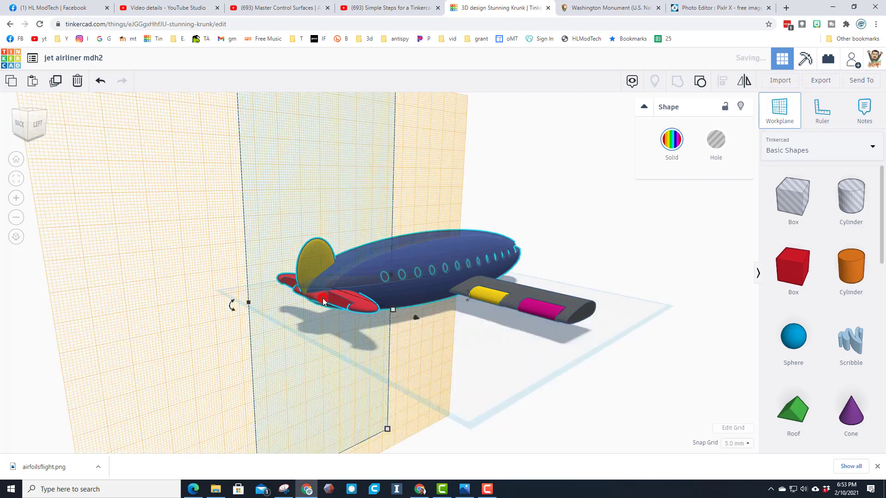
click(775, 152)
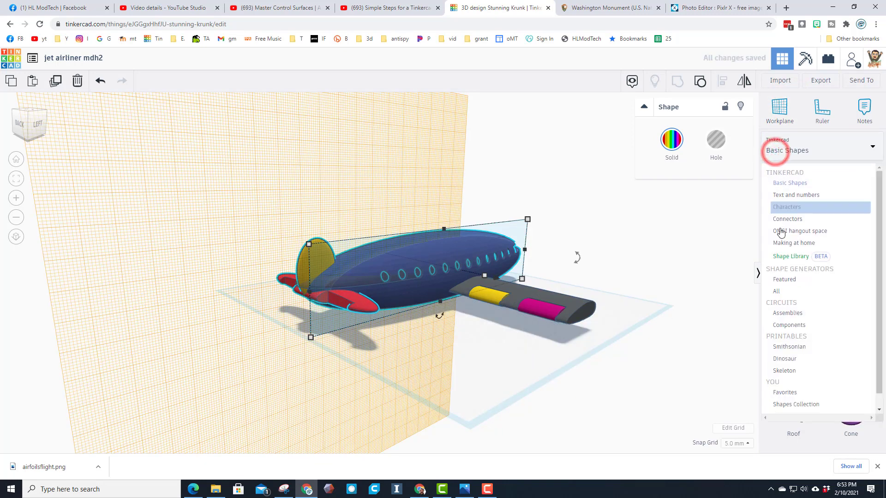
click(781, 279)
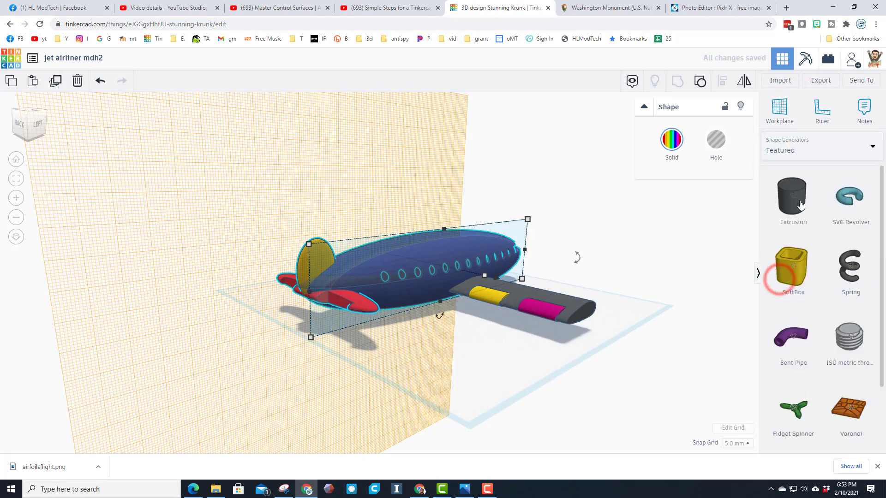
click(799, 214)
click(317, 300)
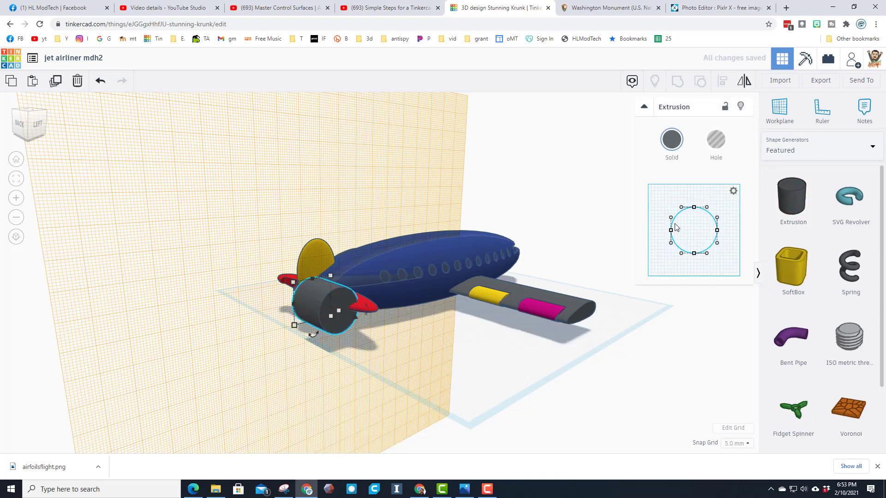
Reshape the extrusion's circular profile into a flat, elongated airfoil.
drag(671, 230, 694, 220)
drag(694, 253, 665, 226)
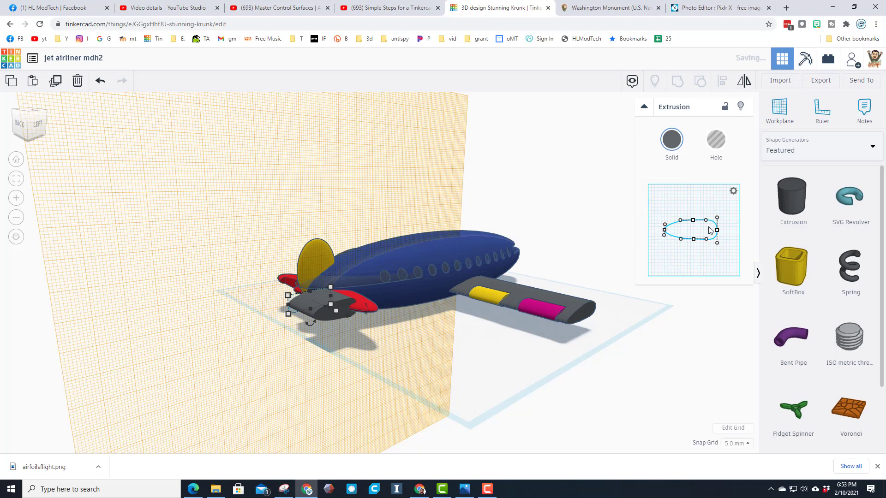
drag(717, 243, 718, 239)
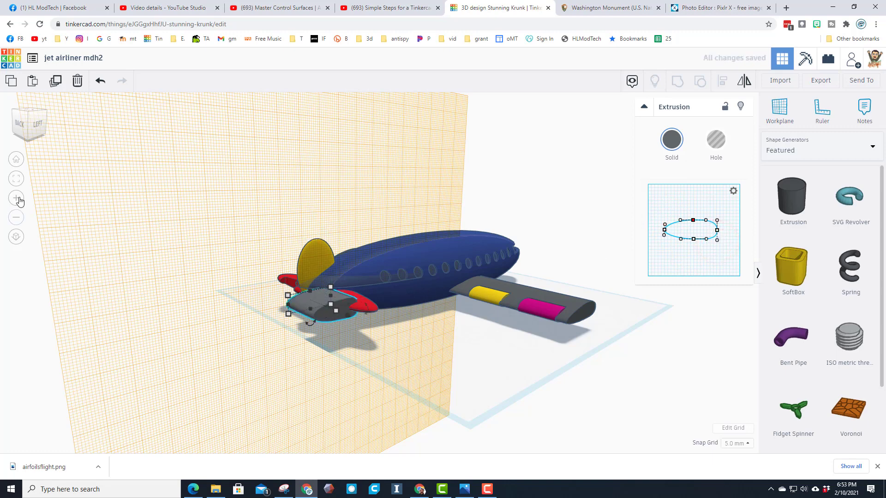
Shrink the extrusion to 10 mm along the fuselage and about 3.81 mm thick.
click(17, 178)
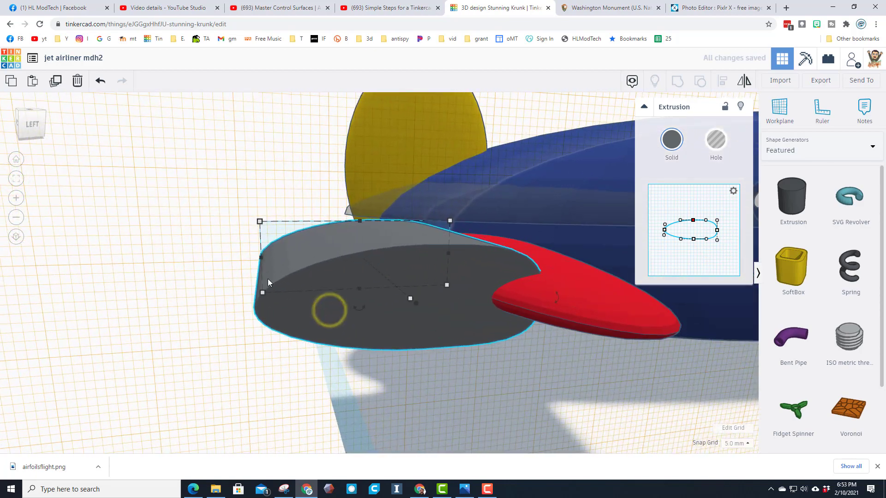
drag(259, 262, 371, 255)
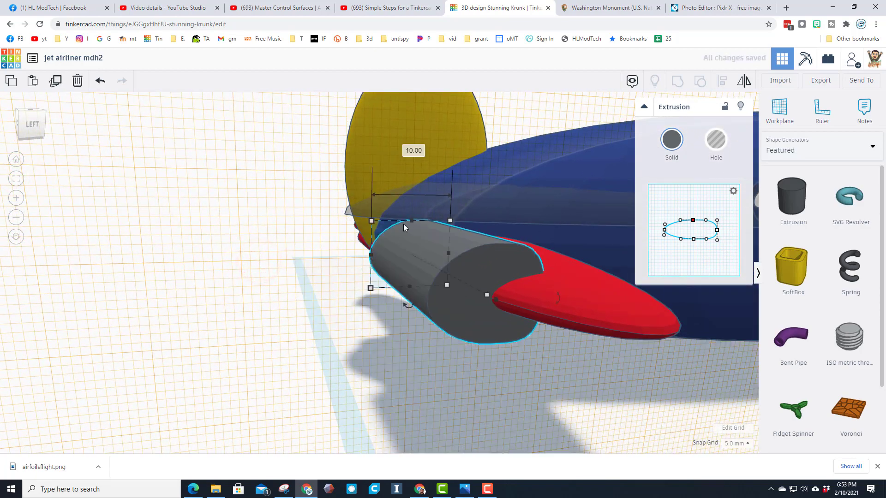
drag(412, 221, 411, 257)
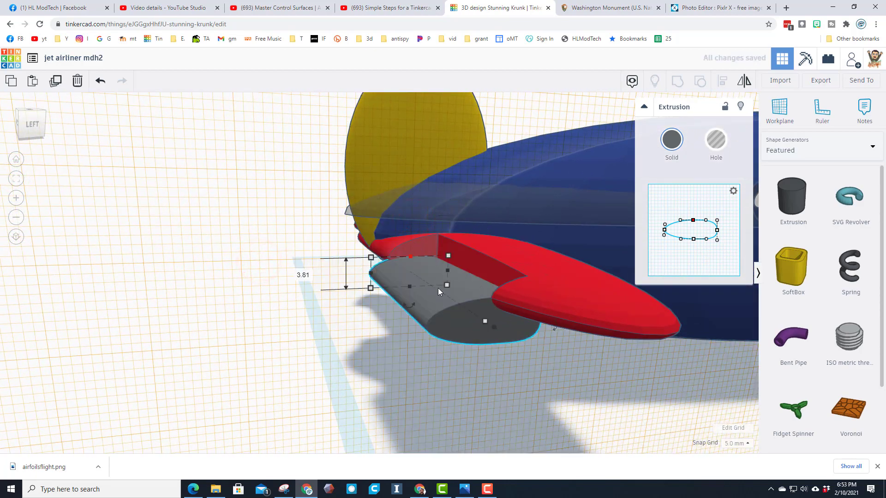
Set the snap grid to 1.0 mm, then raise the extrusion into the tailplane notch and nudge it rearward.
click(736, 444)
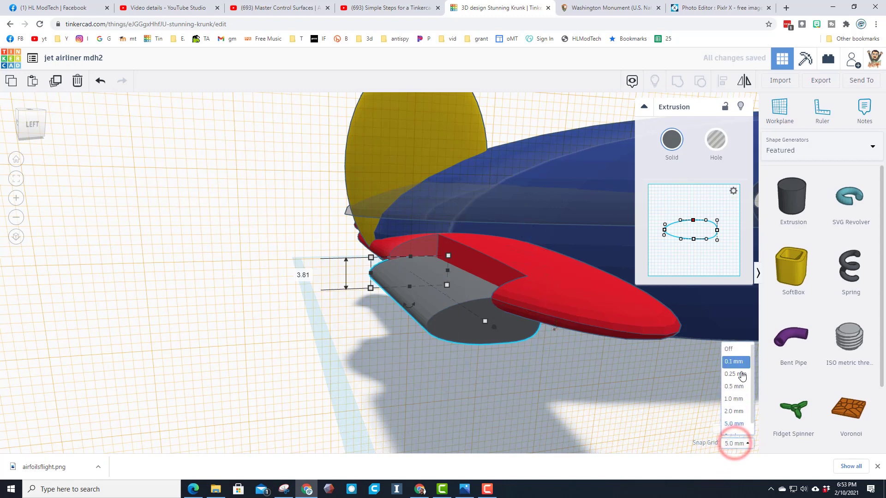
click(737, 399)
key(ctrl+Up)
key(ctrl+Up)
key(ctrl+Up)
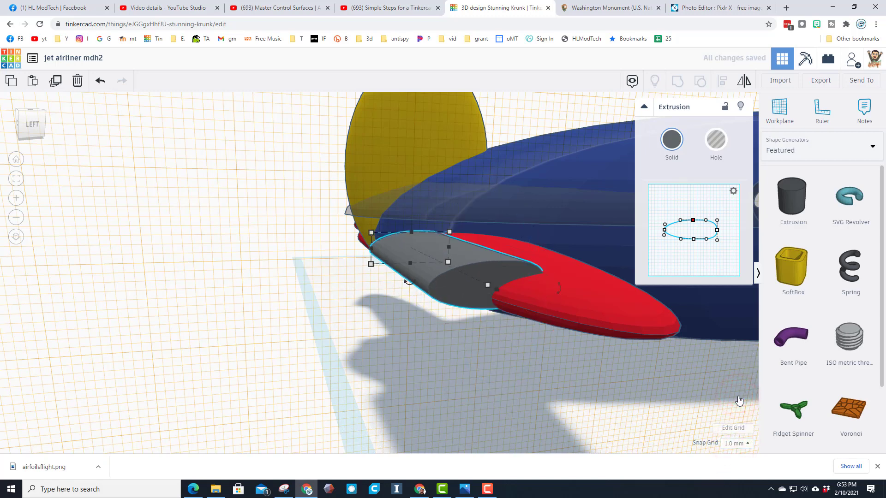
key(Left)
key(Left)
key(Left)
key(Left)
key(Right)
key(Right)
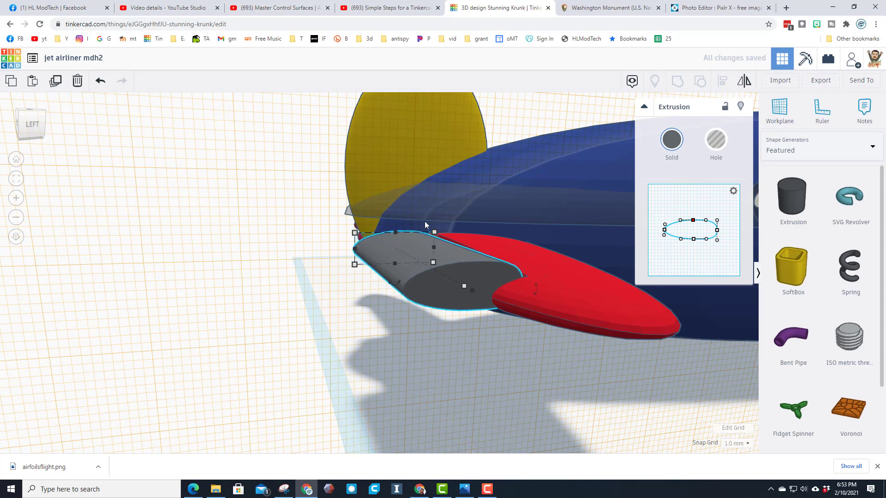
Adjust the grey flap's thickness and position so it sits inside the tailplane notch.
drag(394, 234, 367, 254)
right_drag(382, 275, 425, 229)
key(Right)
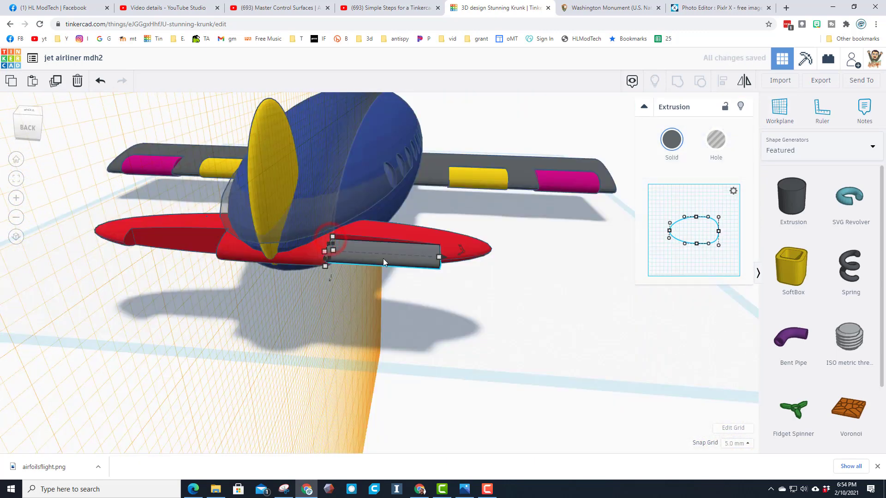
Duplicate the grey flap, set the workplane on the opposite notch's outer side wall, and drop the copy onto it.
click(401, 257)
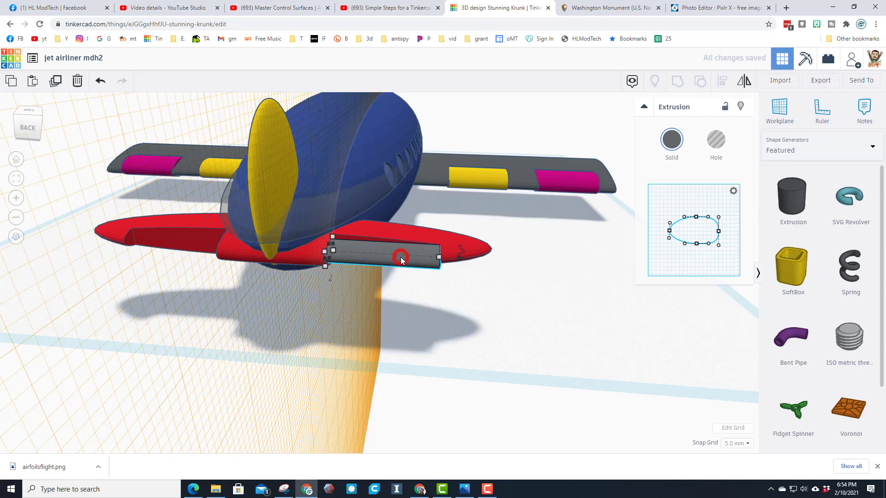
key(ctrl+d)
click(780, 107)
click(128, 241)
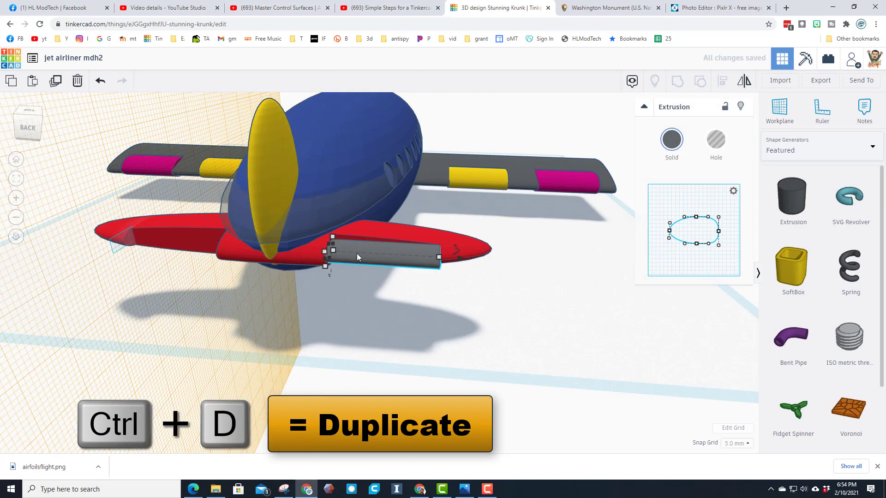
key(d)
right_drag(143, 294, 81, 260)
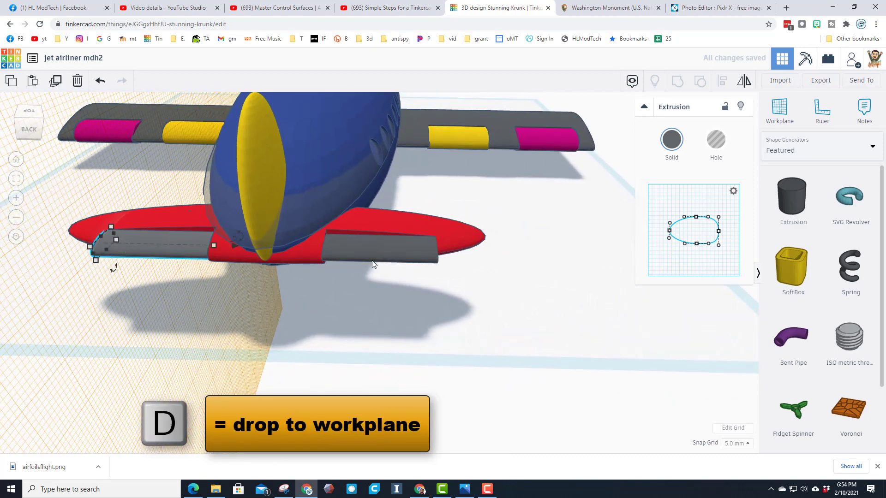
Colour both tailplane flaps green and deselect them.
click(405, 252)
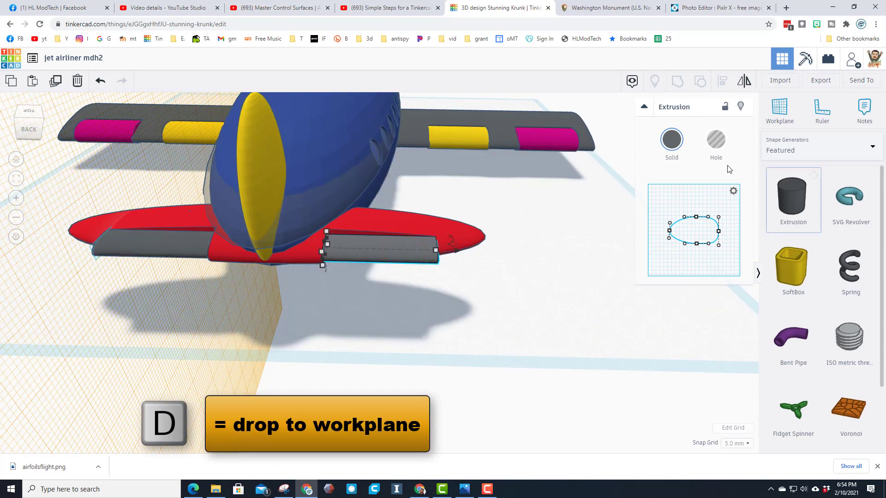
click(667, 142)
click(711, 225)
click(188, 246)
click(671, 140)
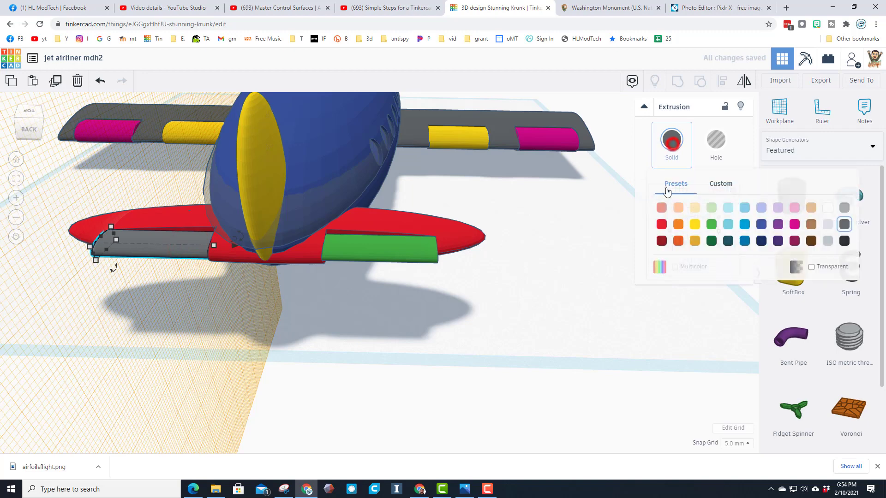
click(709, 226)
click(470, 293)
right_drag(417, 300, 447, 283)
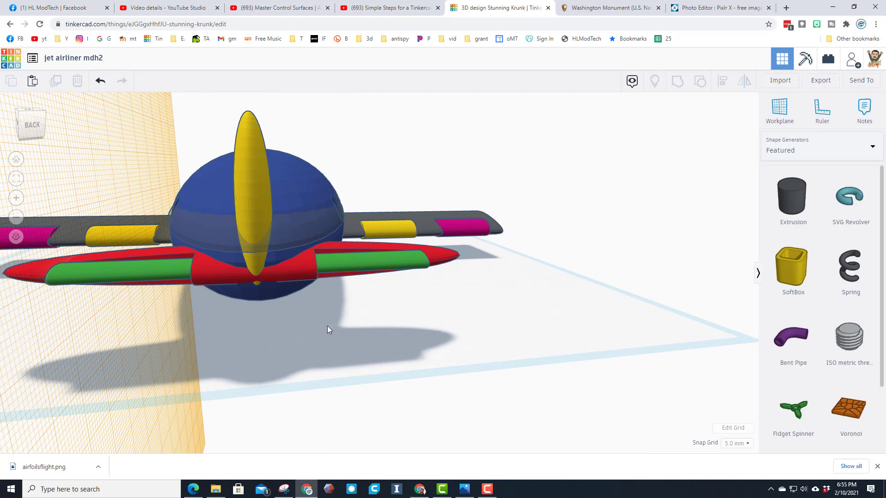
right_drag(338, 359, 401, 330)
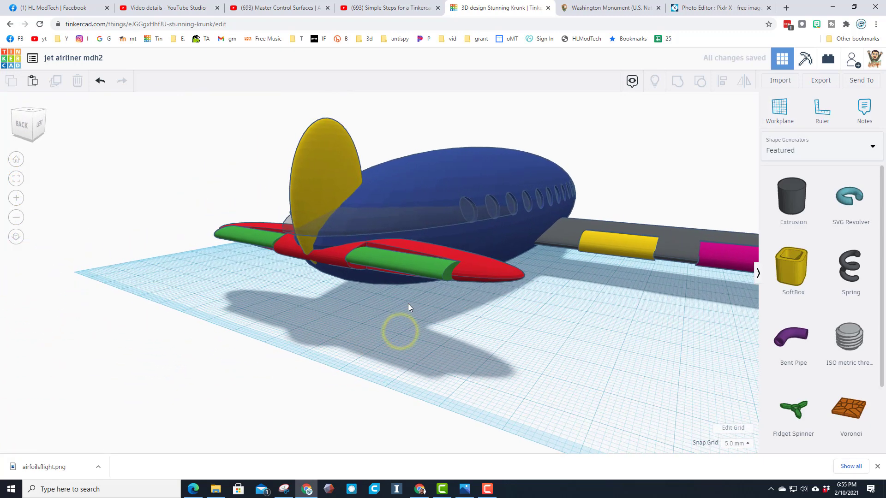
Select the fuselage, frame it in the view, set the snap grid to 5.0 mm and deselect the fuselage.
click(313, 172)
key(f)
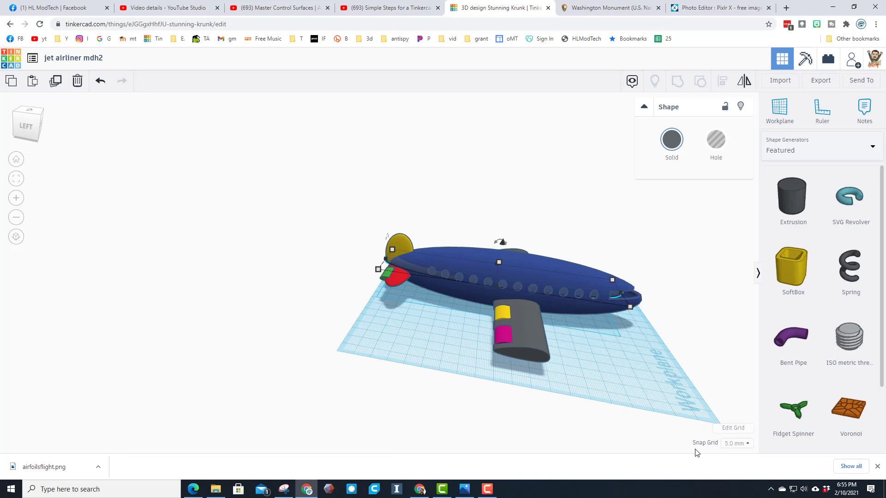
click(733, 445)
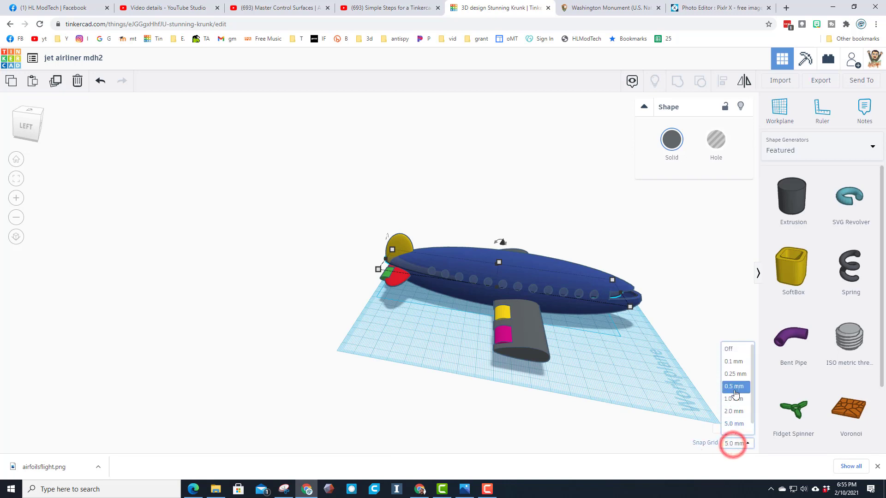
click(740, 424)
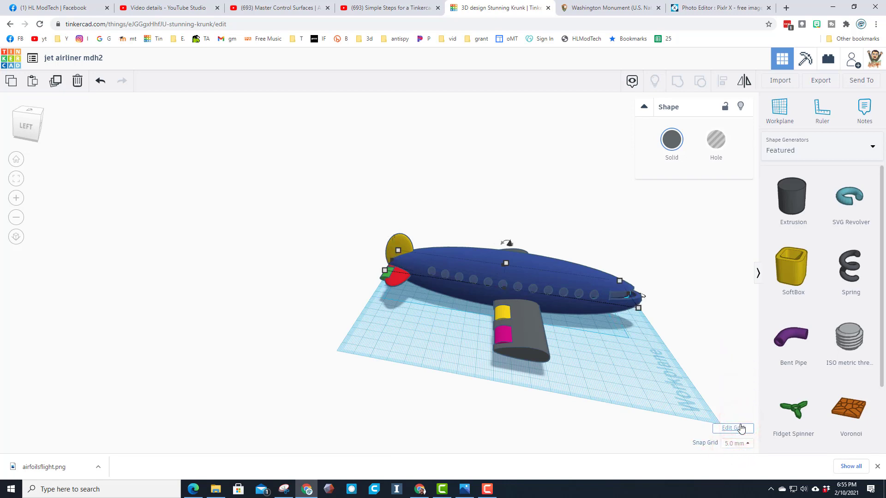
click(633, 364)
right_drag(660, 335, 643, 260)
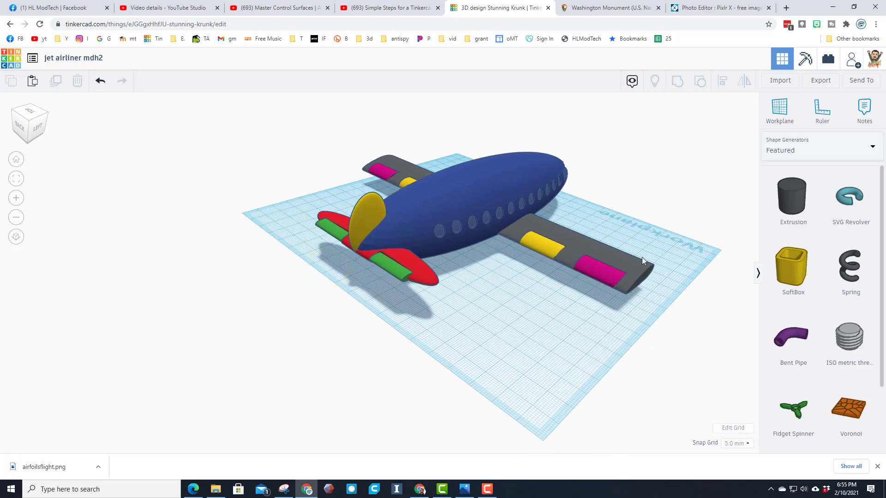
Place a basic box hole on the workplane near the tail and size its base to 10 by 15 mm.
click(797, 152)
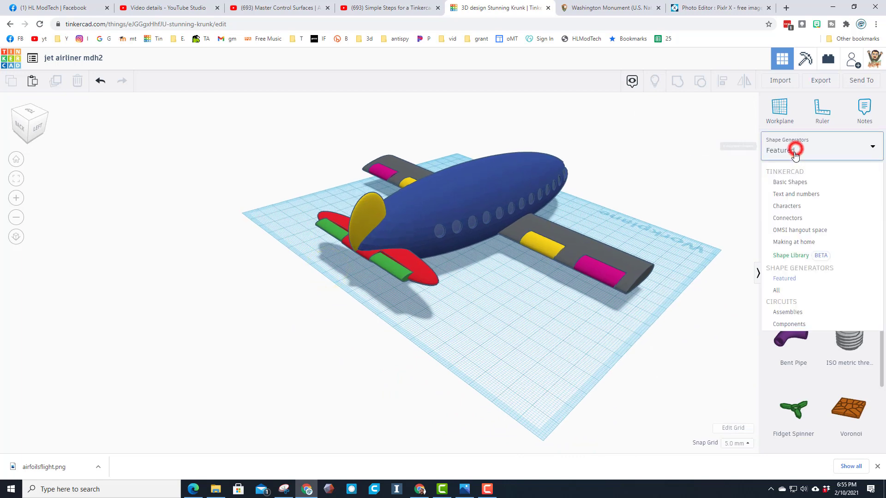
click(789, 183)
drag(791, 192, 433, 343)
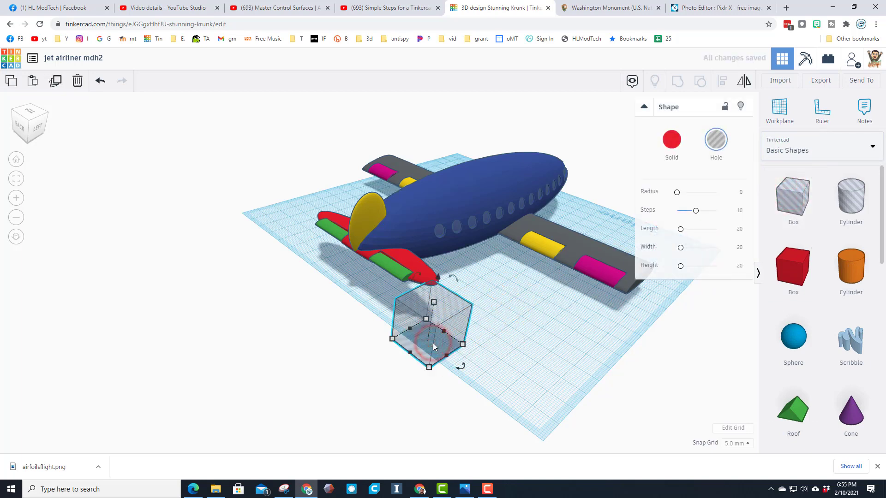
right_drag(433, 343, 447, 375)
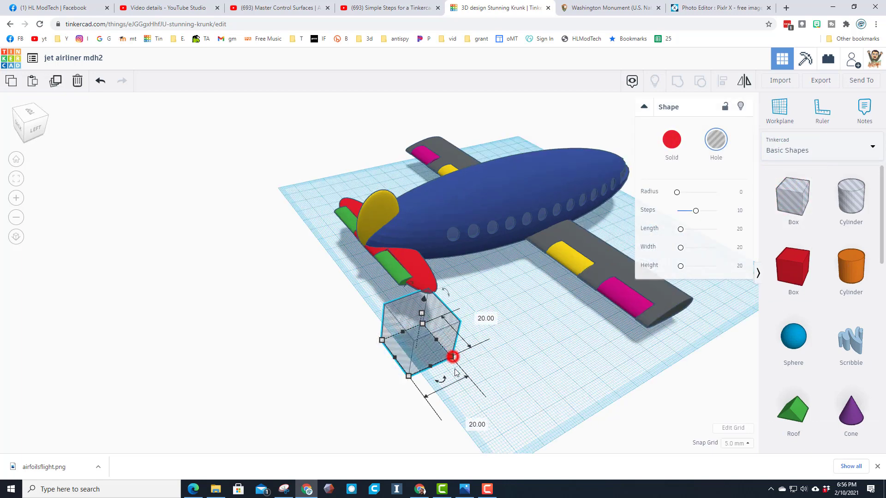
click(479, 425)
text(10)
key(Return)
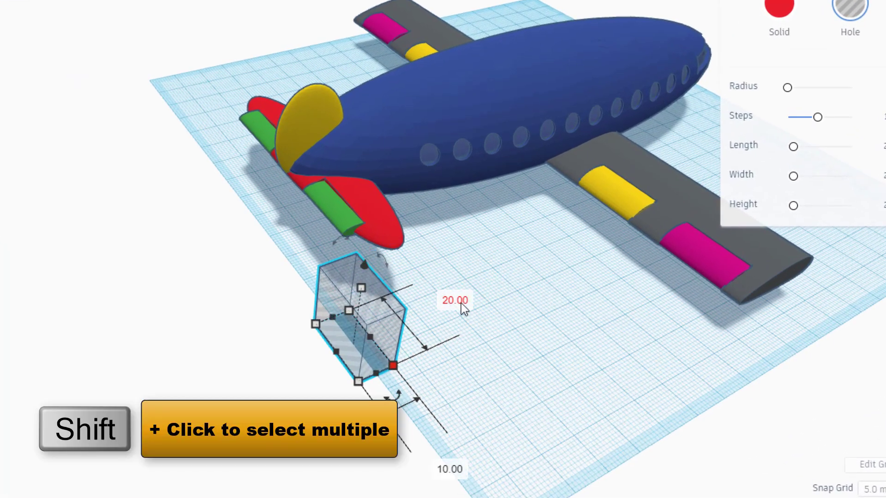
text(15)
key(Return)
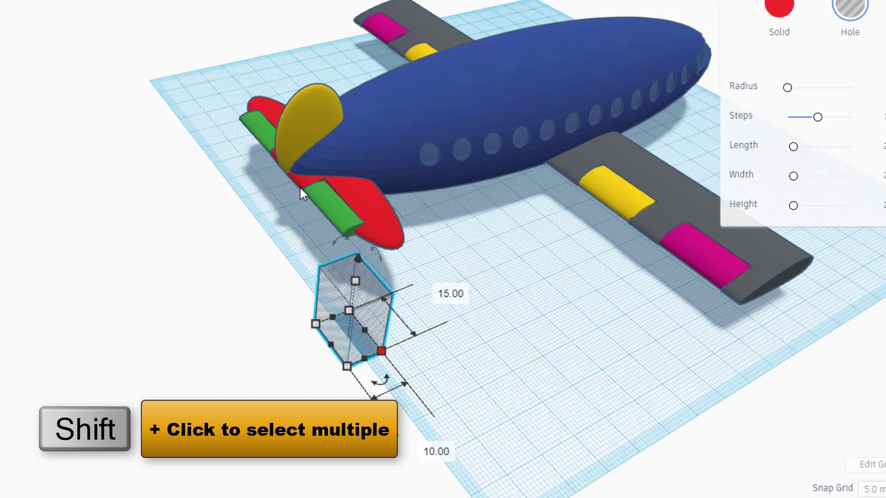
Align the box hole with the centreline and top of the fuselage-and-tail shape, then deselect both.
shift+click(310, 107)
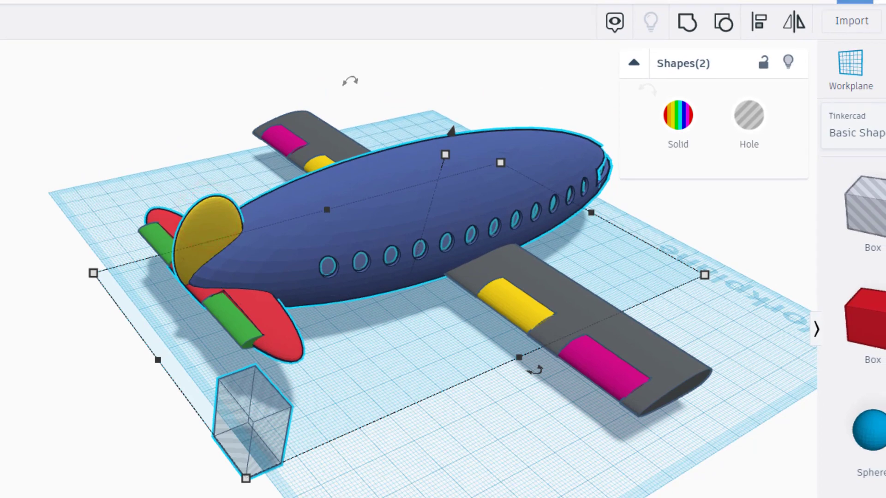
click(759, 21)
click(209, 209)
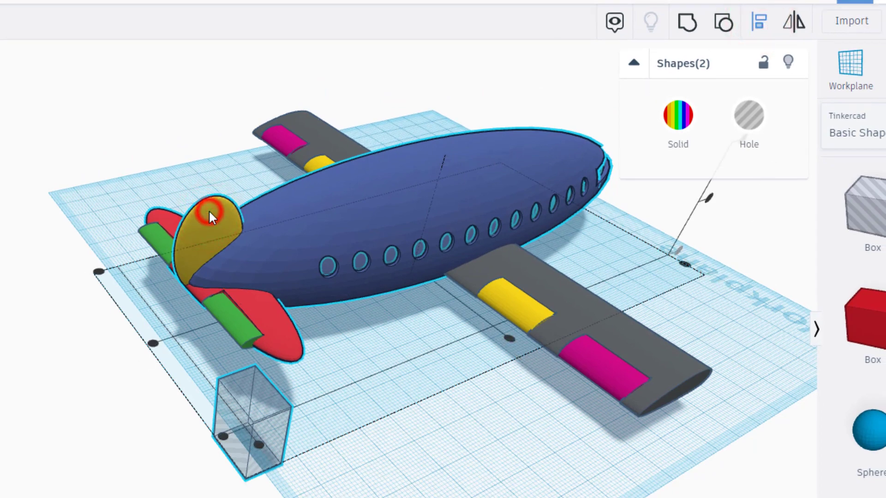
click(153, 343)
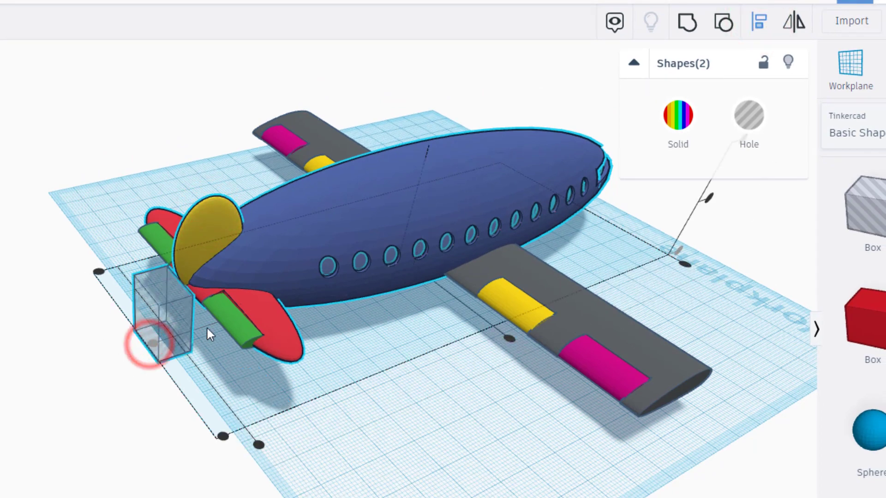
right_drag(323, 162, 286, 164)
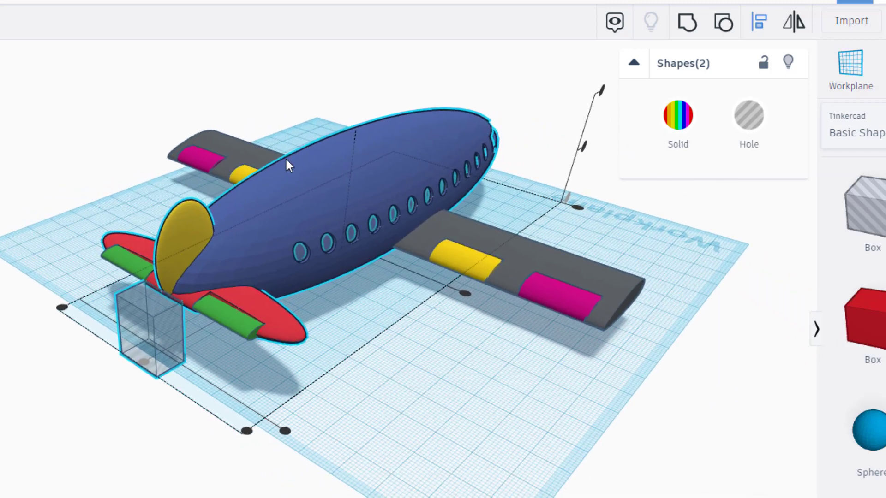
click(604, 90)
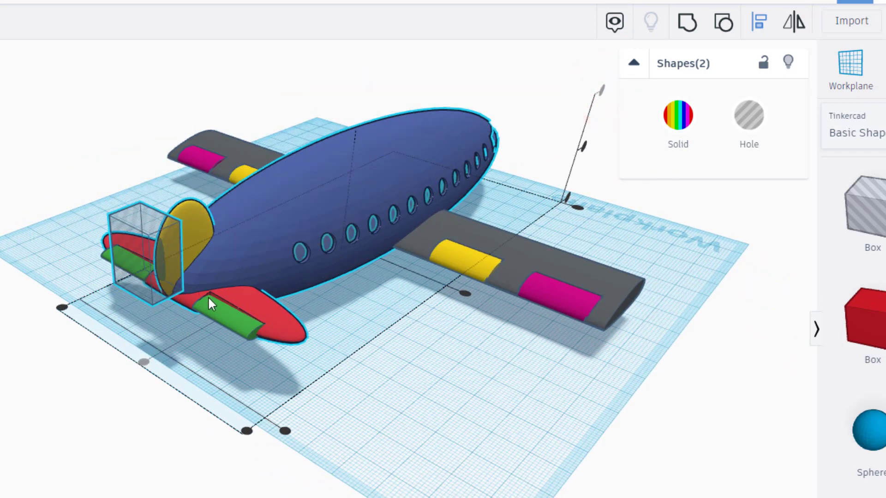
click(369, 347)
Set the box hole's height to 15 mm and nudge it forward into the yellow fin's rear edge.
click(127, 259)
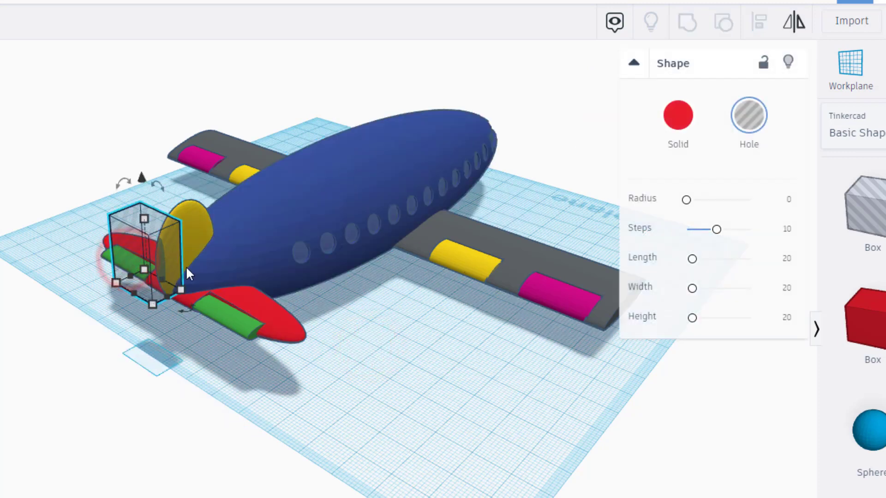
right_drag(162, 292, 43, 272)
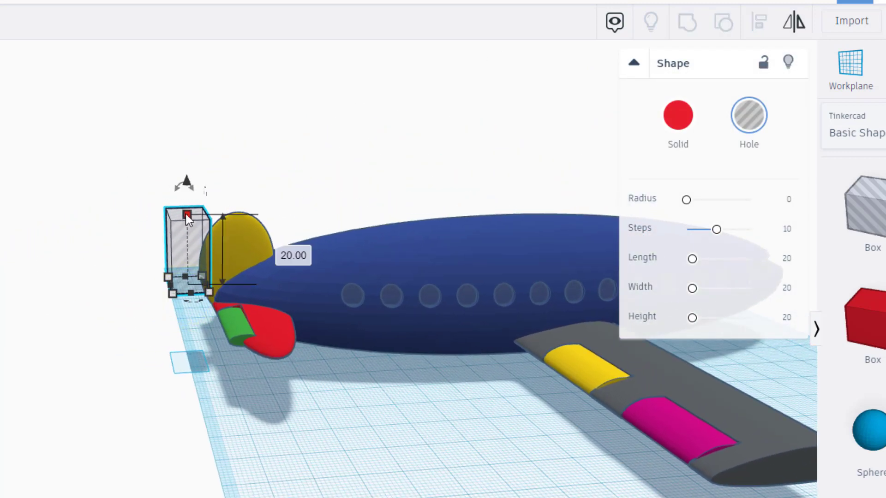
click(271, 247)
text(15)
key(Return)
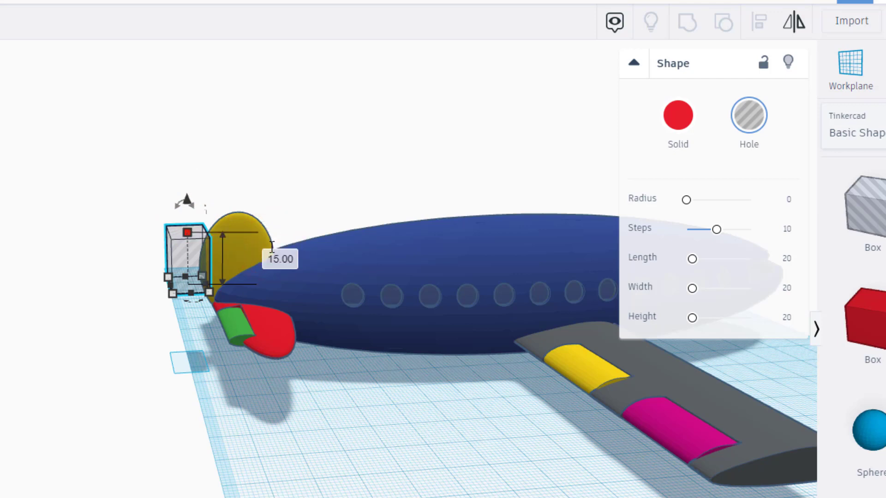
key(Right)
key(Right)
key(Right)
key(Right)
key(Right)
right_drag(132, 274, 167, 281)
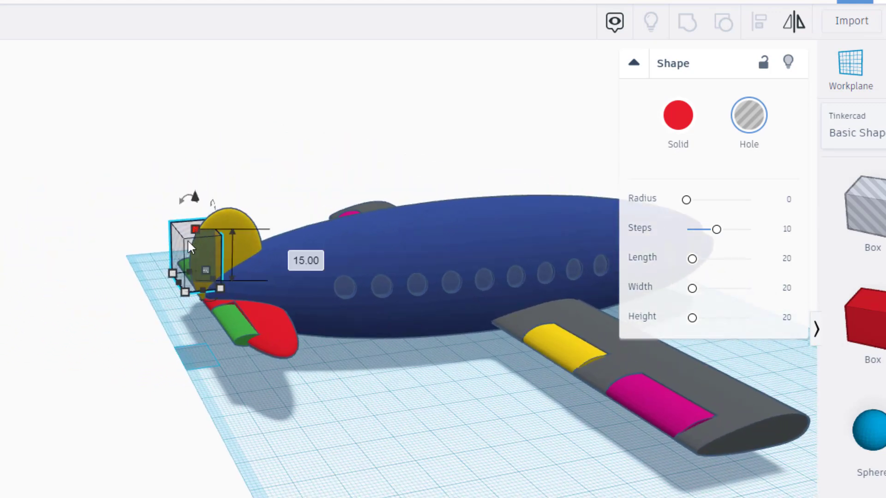
Group the box hole with the fuselage and tail to cut a notch in the fin's rear edge.
click(153, 175)
right_drag(162, 189, 154, 172)
drag(159, 169, 237, 249)
click(689, 32)
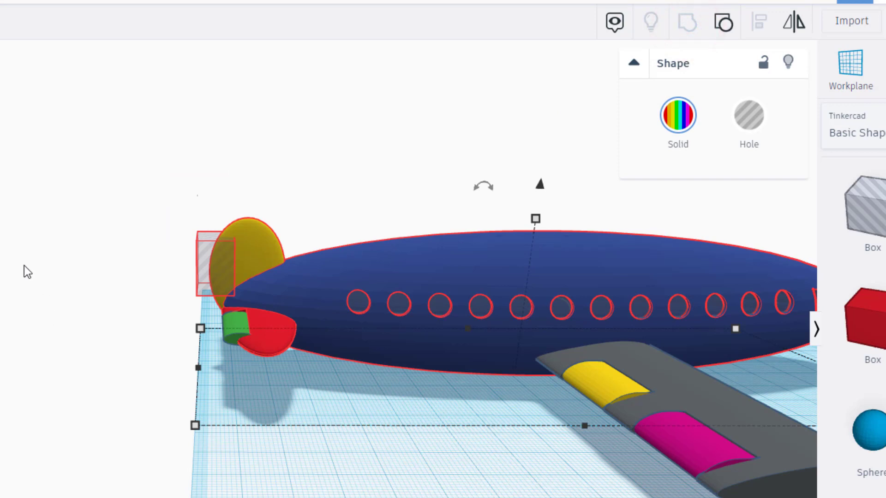
Set the workplane on the fin notch's lower face and place an Extrusion from the featured shape generators behind it.
right_drag(25, 268, 138, 307)
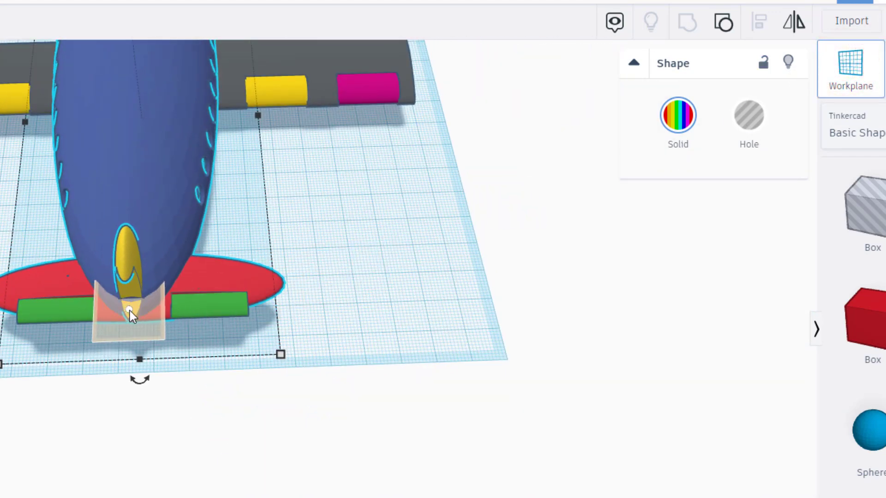
click(129, 311)
click(857, 134)
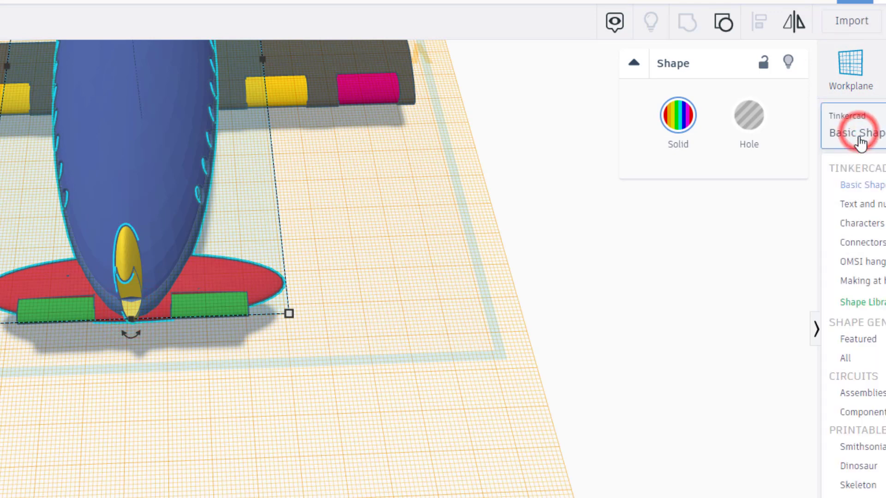
click(854, 339)
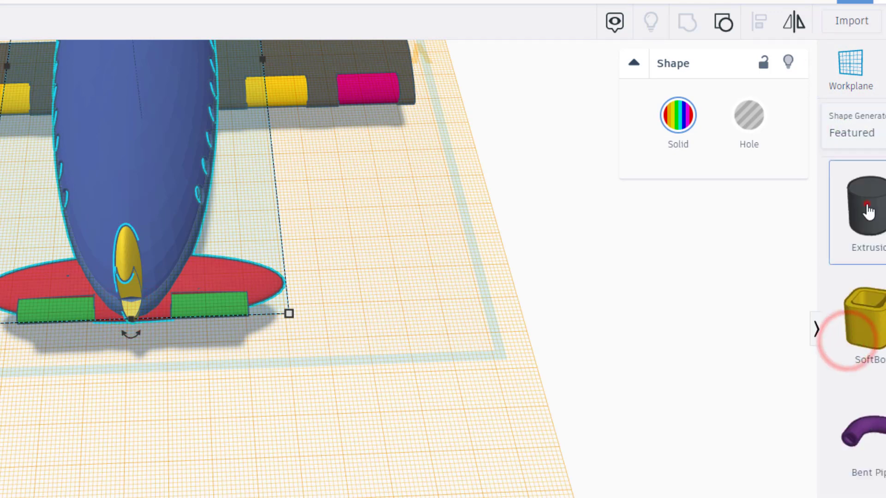
click(866, 207)
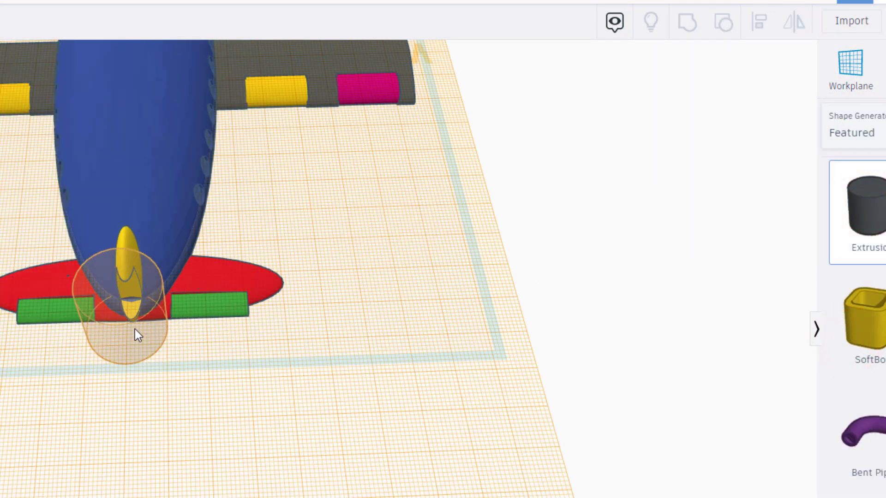
click(134, 340)
Reshape the extrusion's circular profile into a slim airfoil, rounded at one end and pointed at the other.
right_drag(180, 350, 106, 245)
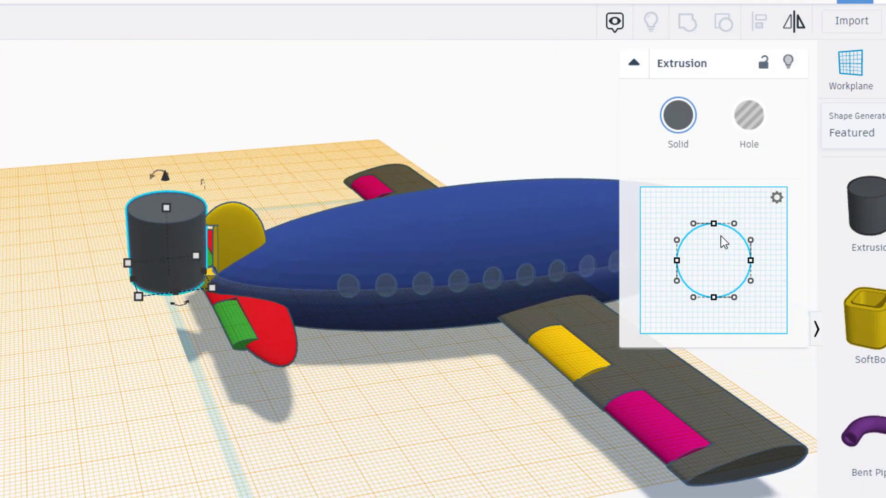
drag(713, 297, 714, 309)
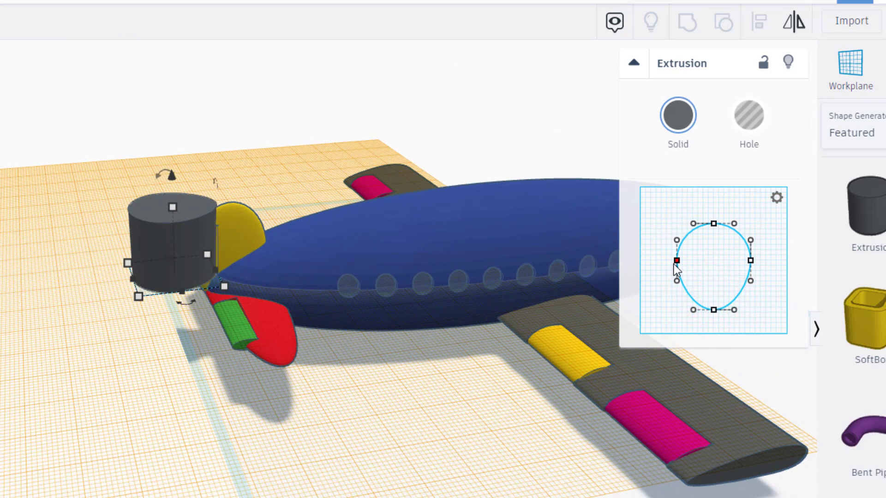
drag(676, 260, 723, 259)
drag(734, 310, 723, 310)
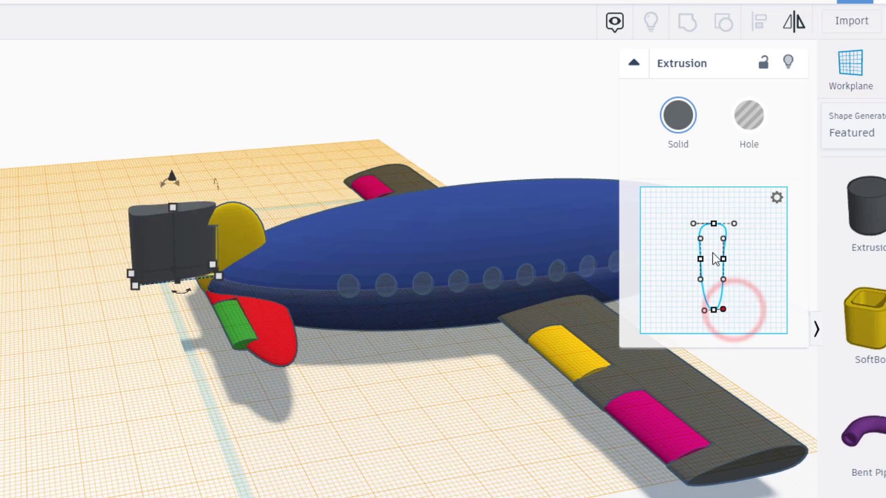
click(717, 223)
right_drag(272, 205, 258, 249)
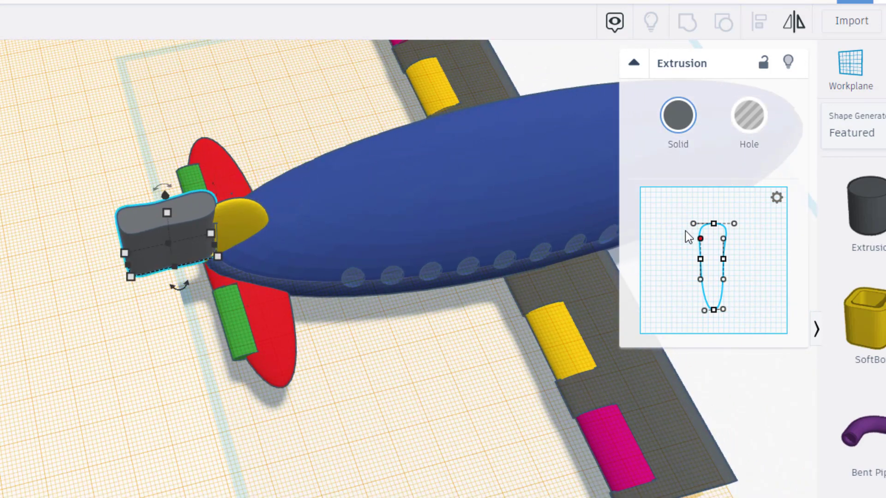
drag(696, 226, 712, 224)
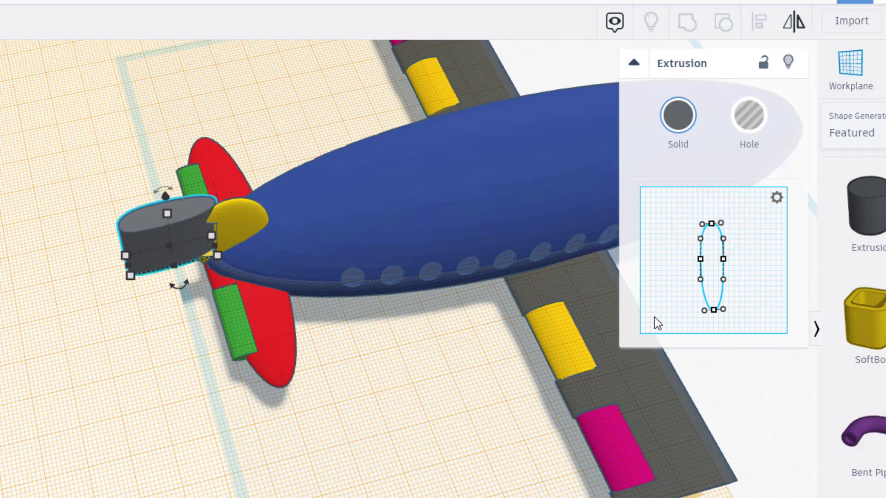
drag(722, 310, 716, 310)
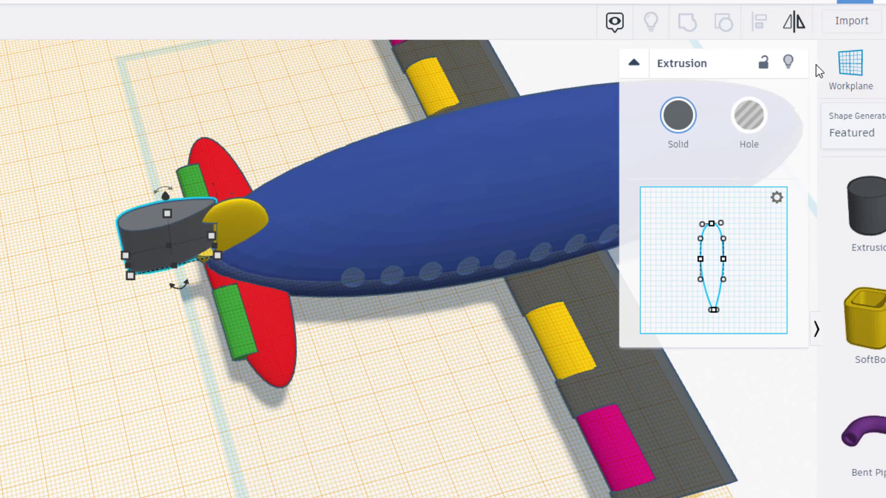
Return the workplane to the default grid and mirror the airfoil extrusion along the plane's length.
click(847, 71)
click(178, 332)
click(179, 257)
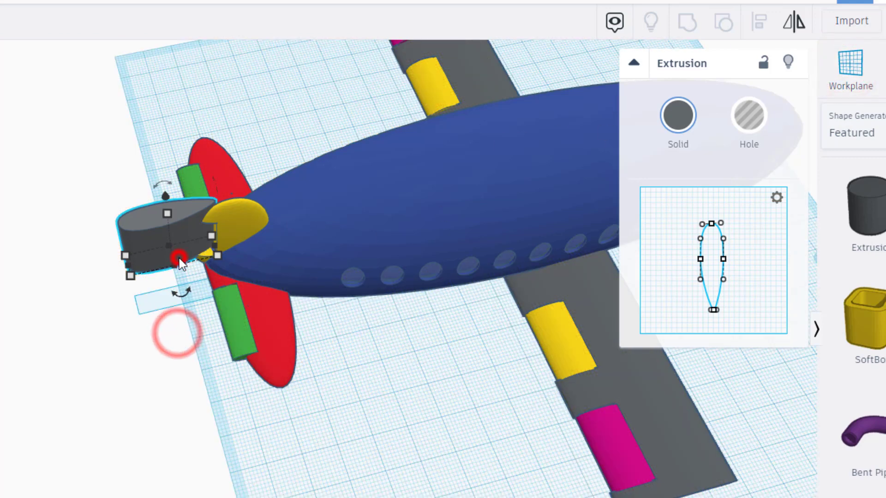
click(795, 26)
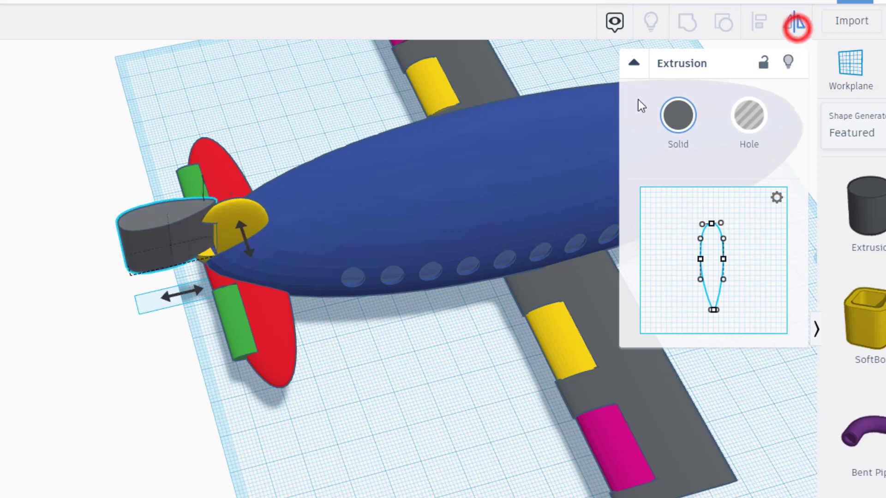
click(184, 290)
Shorten the airfoil extrusion front to back and set its height to about 11 mm.
click(124, 313)
click(128, 266)
drag(128, 267, 178, 255)
right_drag(174, 275, 186, 192)
drag(188, 203, 188, 226)
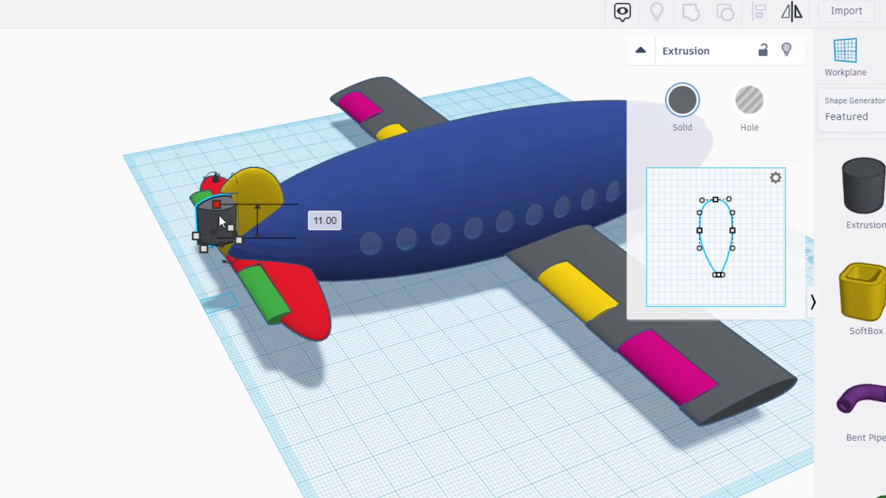
Set the snap grid to 1.0 mm and adjust the extrusion's height and position to fit the fin notch.
scroll(218, 214, up, 3)
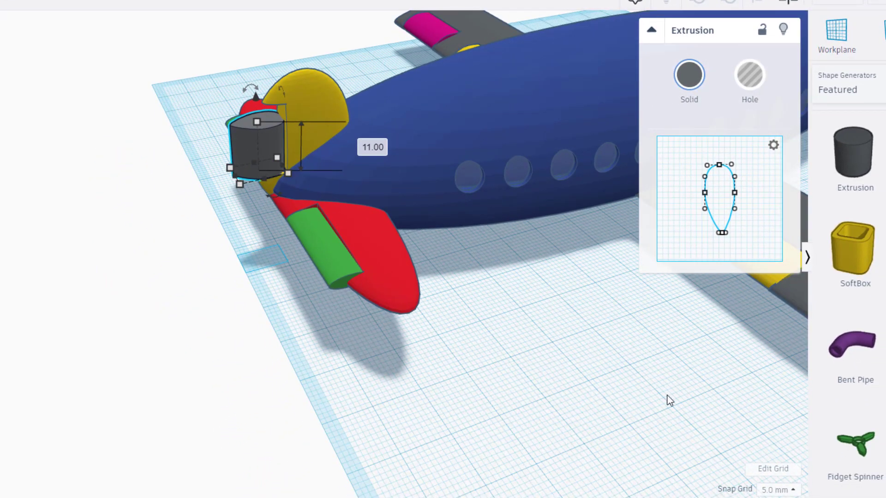
click(780, 488)
click(769, 430)
drag(256, 120, 256, 106)
right_drag(256, 106, 240, 78)
drag(242, 86, 243, 83)
drag(212, 174, 236, 179)
Narrow the rudder extrusion to about 3 mm wide and position it inside the notch at the back of the fin.
right_drag(220, 206, 208, 235)
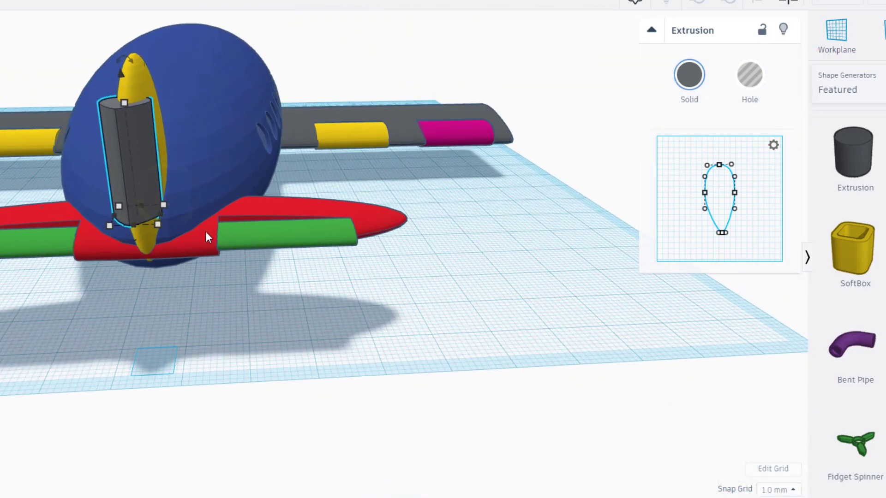
drag(163, 204, 129, 218)
click(118, 208)
right_drag(128, 217, 138, 197)
drag(173, 177, 187, 179)
right_drag(187, 179, 191, 214)
scroll(190, 214, up, 5)
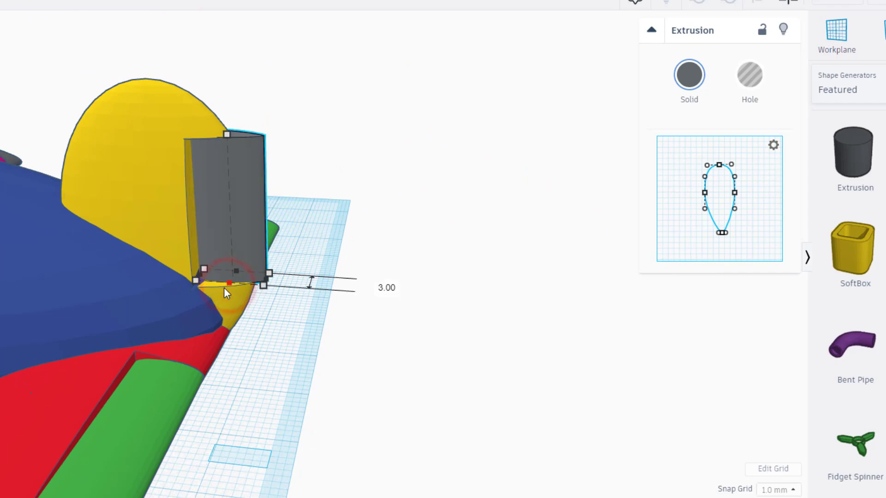
right_drag(280, 288, 136, 290)
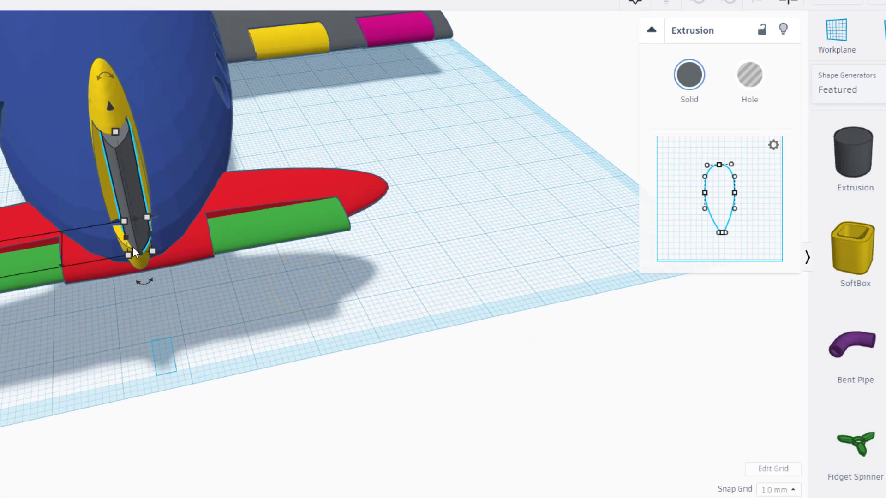
Select the rudder extrusion together with the plane body and align them on their centre across the plane's width.
click(159, 292)
shift+click(132, 198)
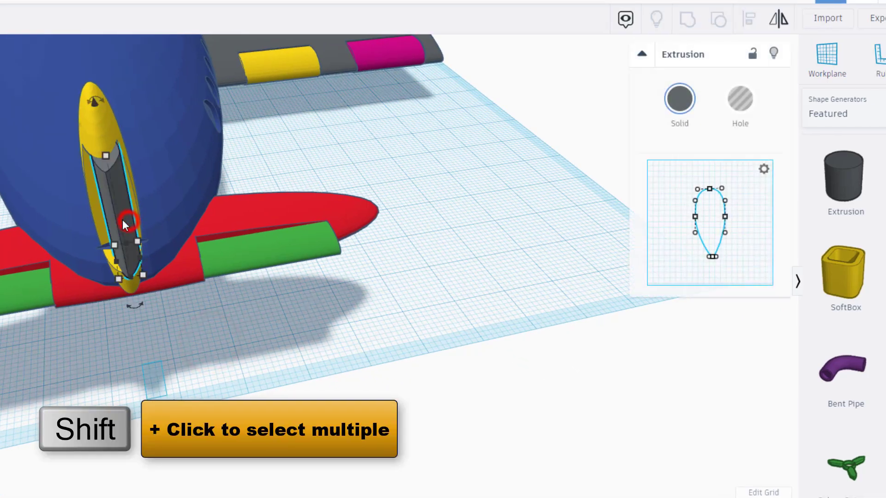
shift+click(99, 121)
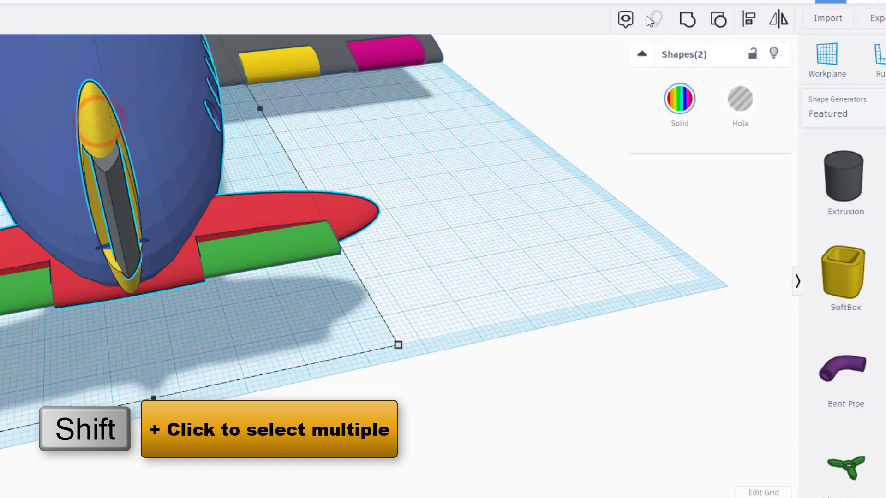
click(746, 20)
click(134, 109)
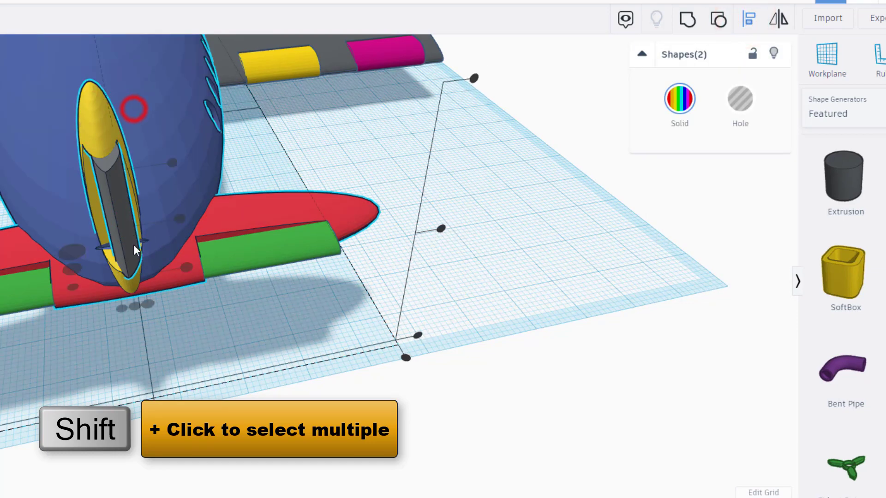
right_drag(154, 415, 465, 295)
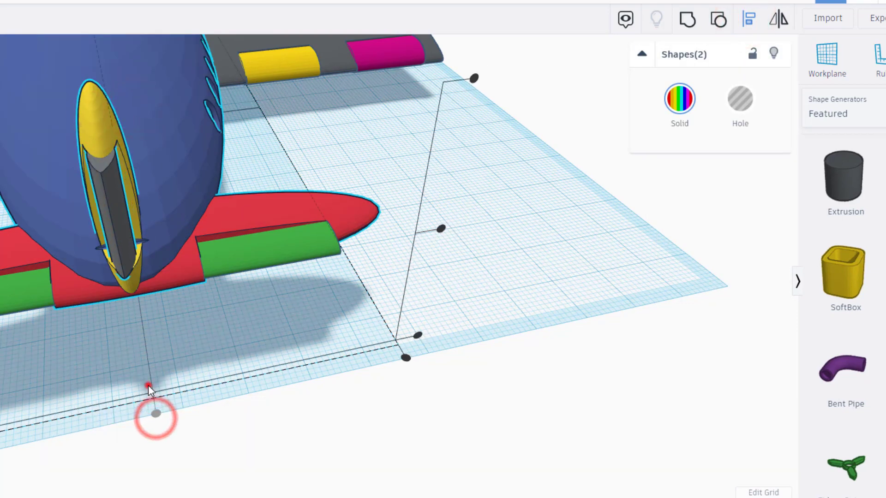
Colour the rudder extrusion in the fin purple.
right_drag(516, 282, 259, 218)
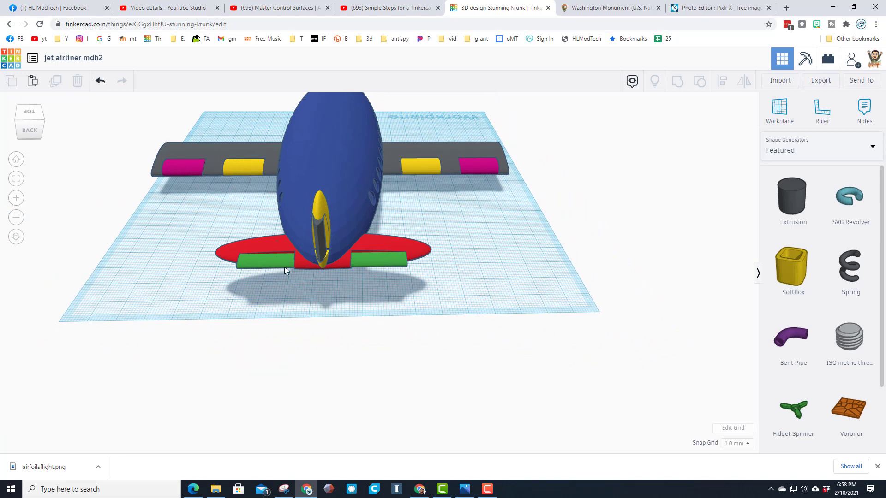
right_drag(540, 235, 375, 208)
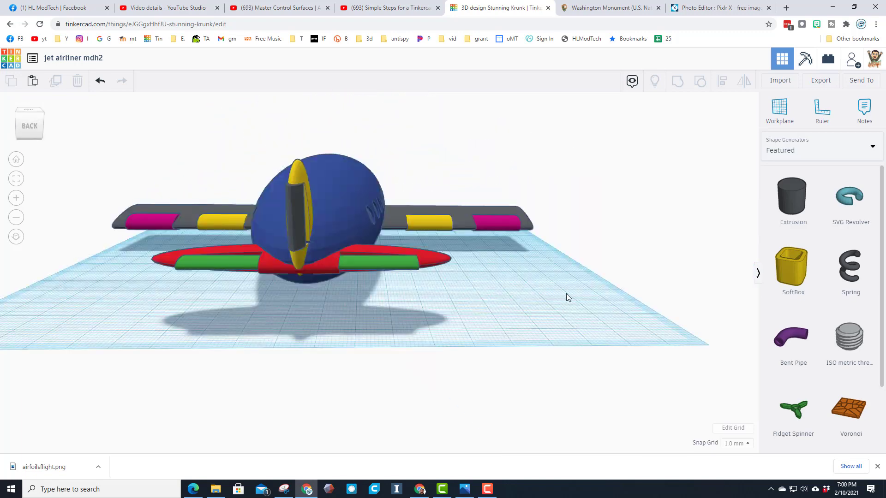
right_drag(594, 283, 565, 270)
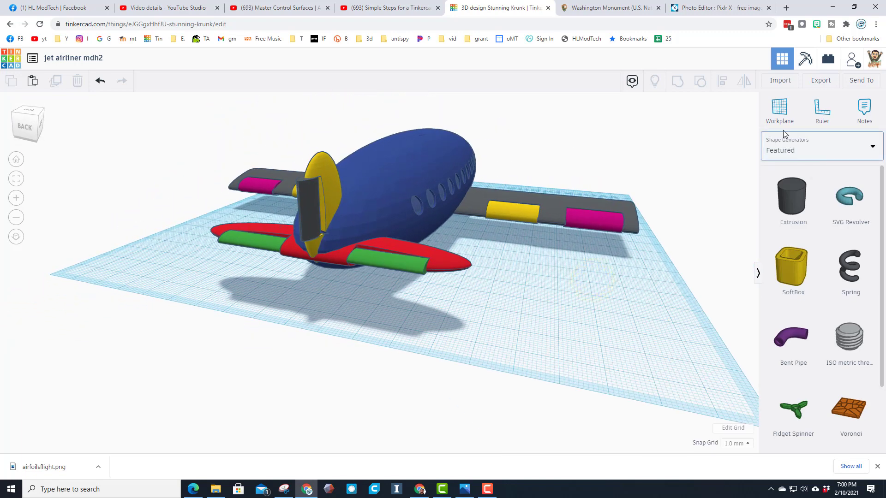
click(306, 211)
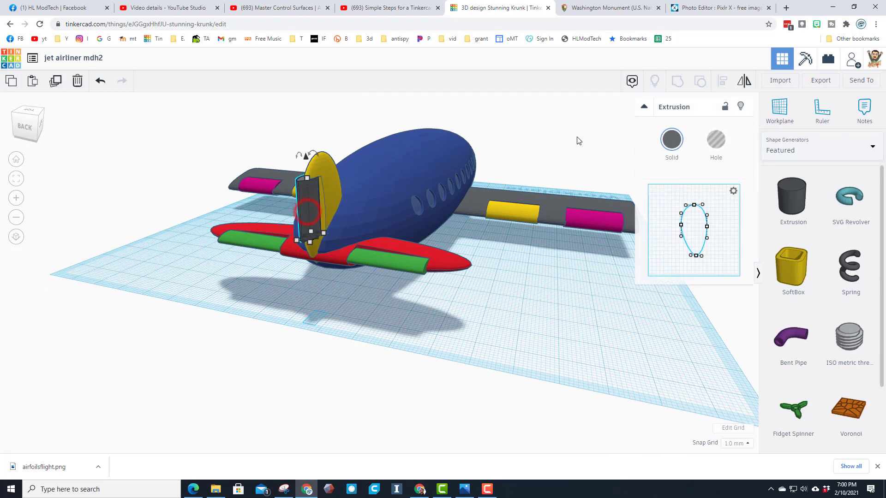
click(671, 143)
click(778, 225)
right_drag(341, 287, 541, 330)
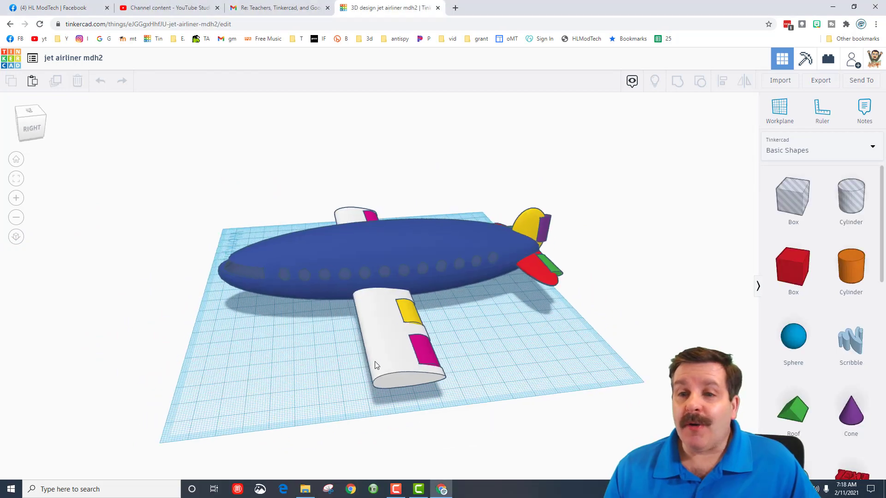
Examine the finished airliner's fuselage with its windows, the wings, and the magenta and yellow control surfaces.
mouse_move(375, 362)
right_down()
mouse_move(437, 363)
mouse_move(454, 344)
mouse_move(390, 371)
right_up()
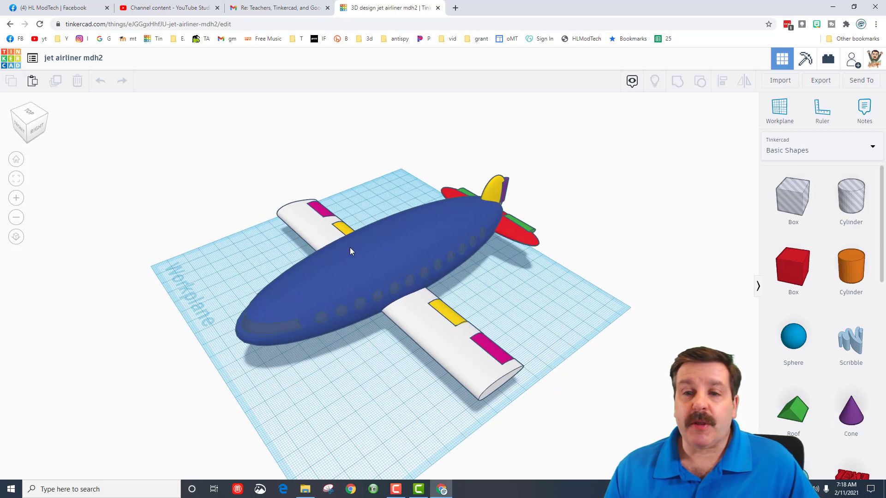
click(342, 263)
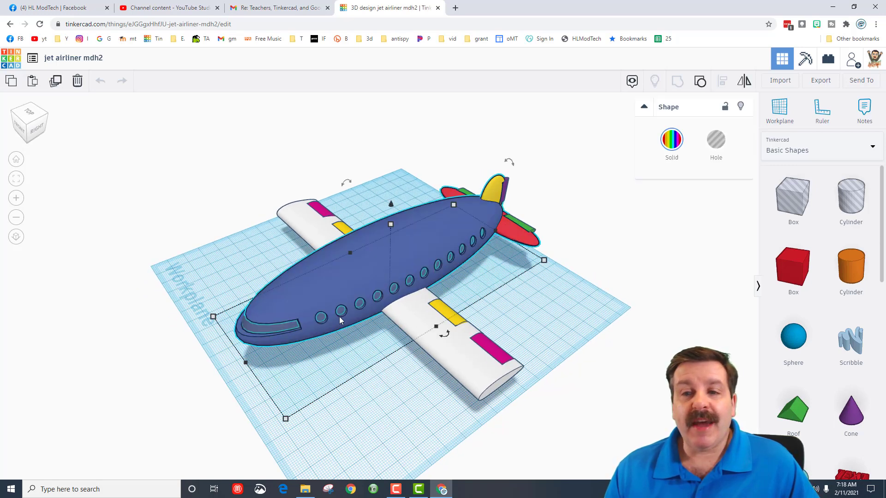
click(411, 324)
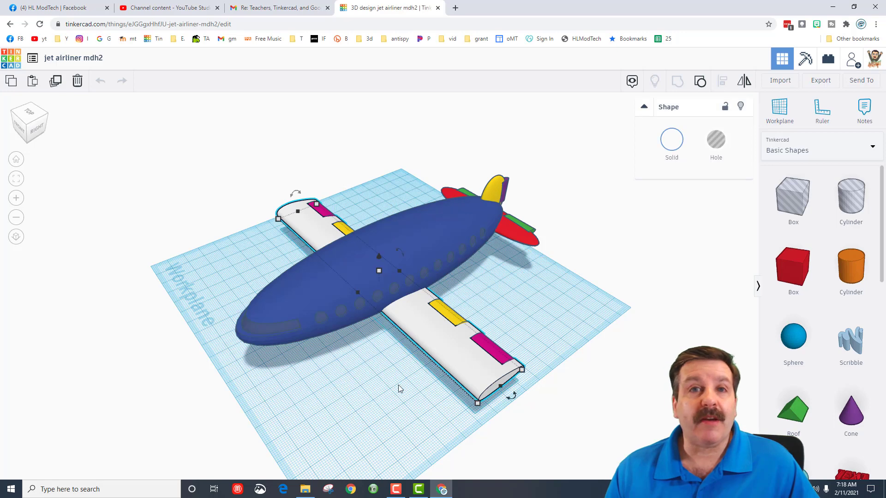
right_drag(395, 378, 412, 355)
click(412, 356)
right_drag(509, 358, 259, 331)
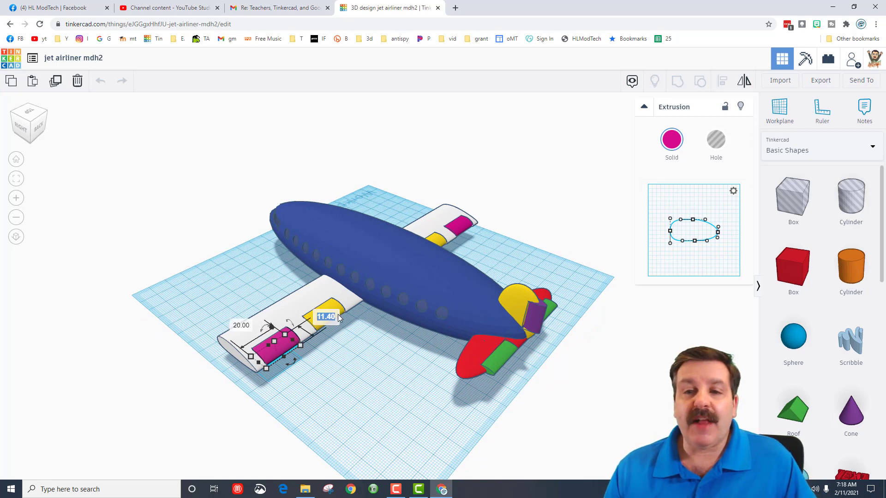
click(336, 339)
click(334, 318)
right_drag(369, 374, 515, 320)
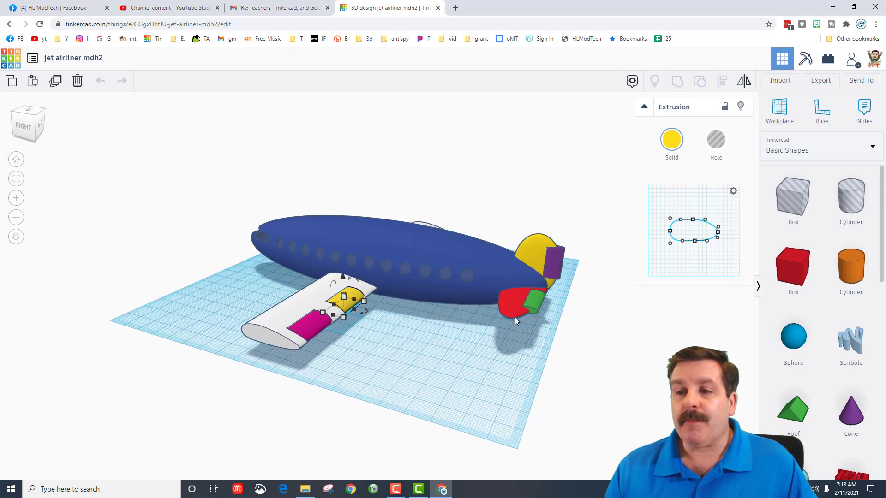
Examine the green tailplane flaps, the fin and the purple rudder from several sides of the plane.
click(534, 304)
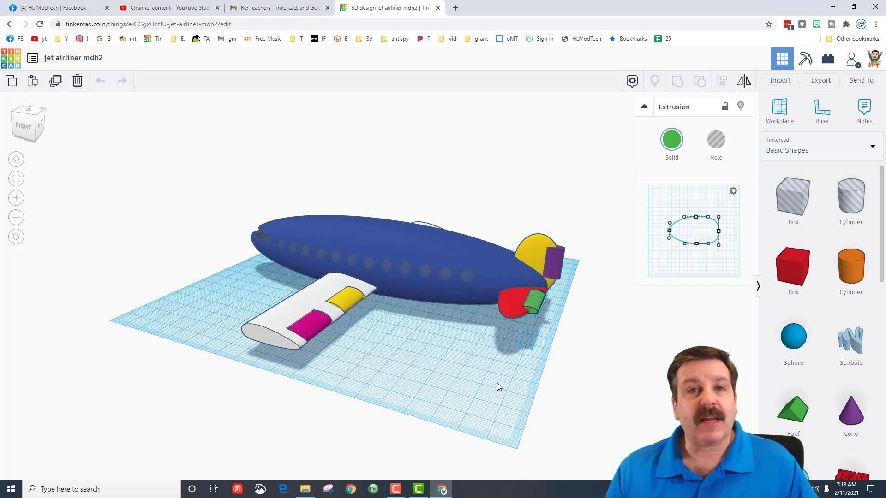
right_drag(497, 383, 434, 386)
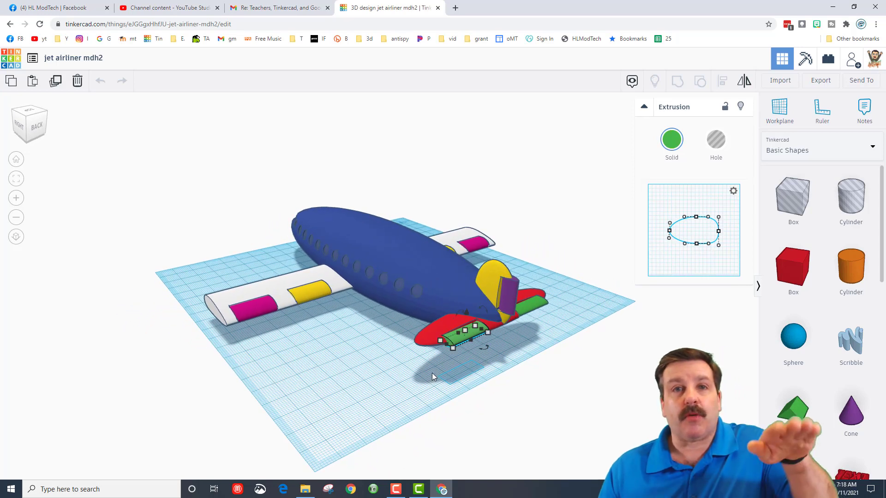
right_drag(451, 381, 375, 383)
right_drag(519, 360, 275, 316)
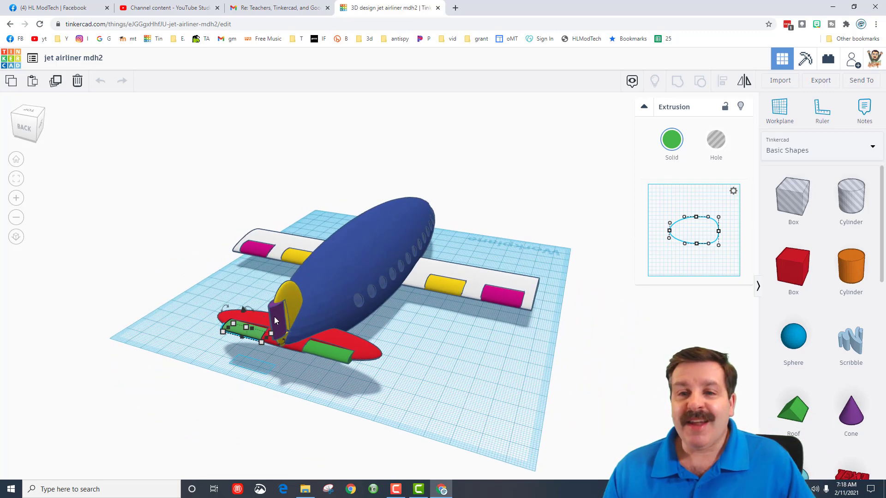
click(274, 317)
click(300, 322)
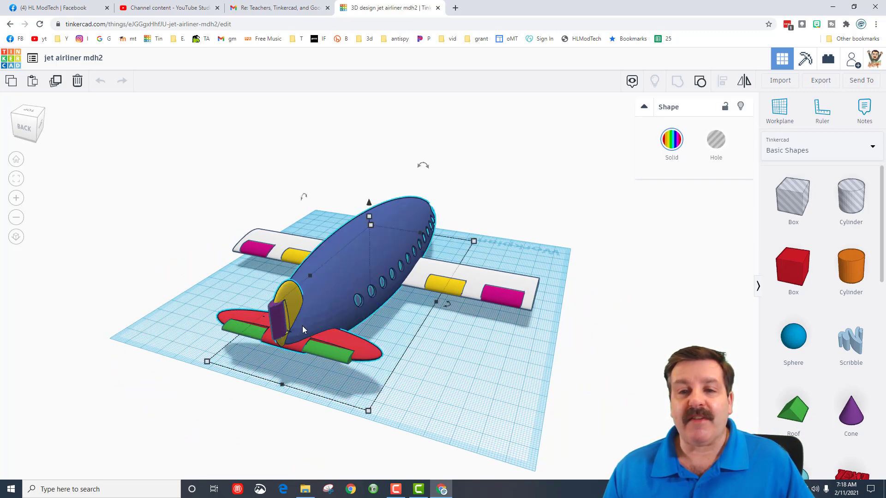
click(278, 324)
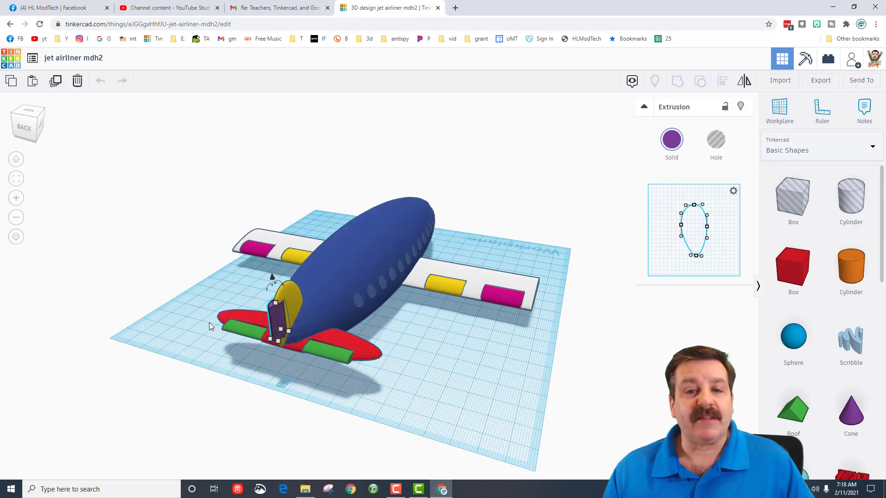
right_drag(181, 325, 539, 323)
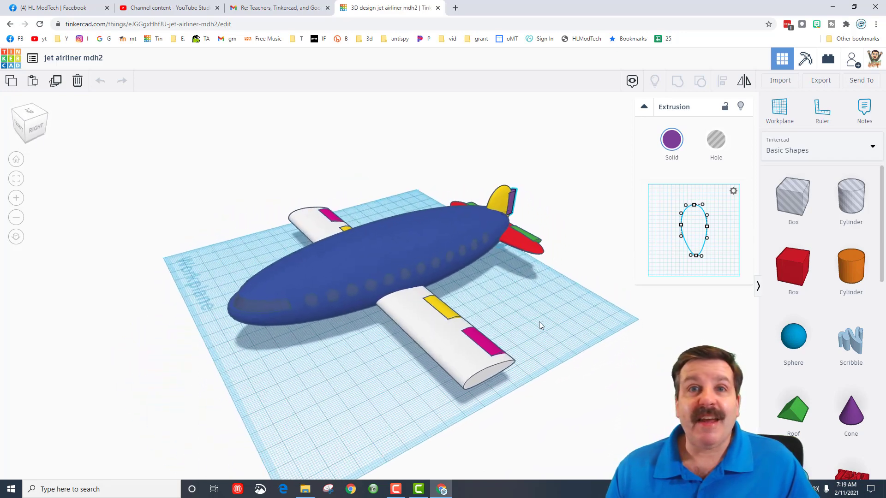